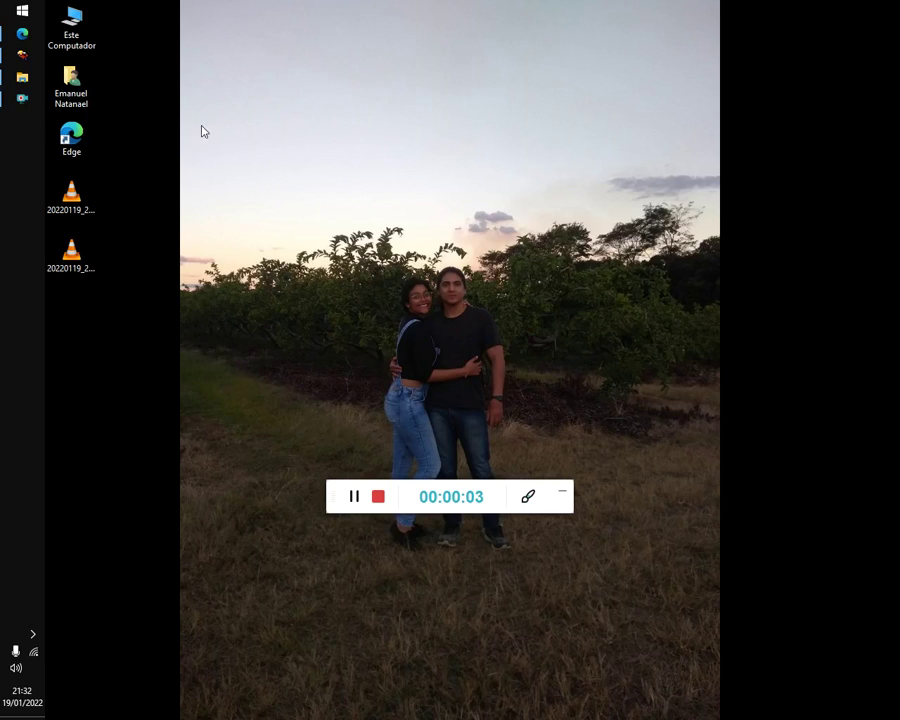
Browse Pictures > Aleatorios and view the photo IMG-20211227-WA0007 full-size
{"action": "left_click", "coordinate": [10, 8]}
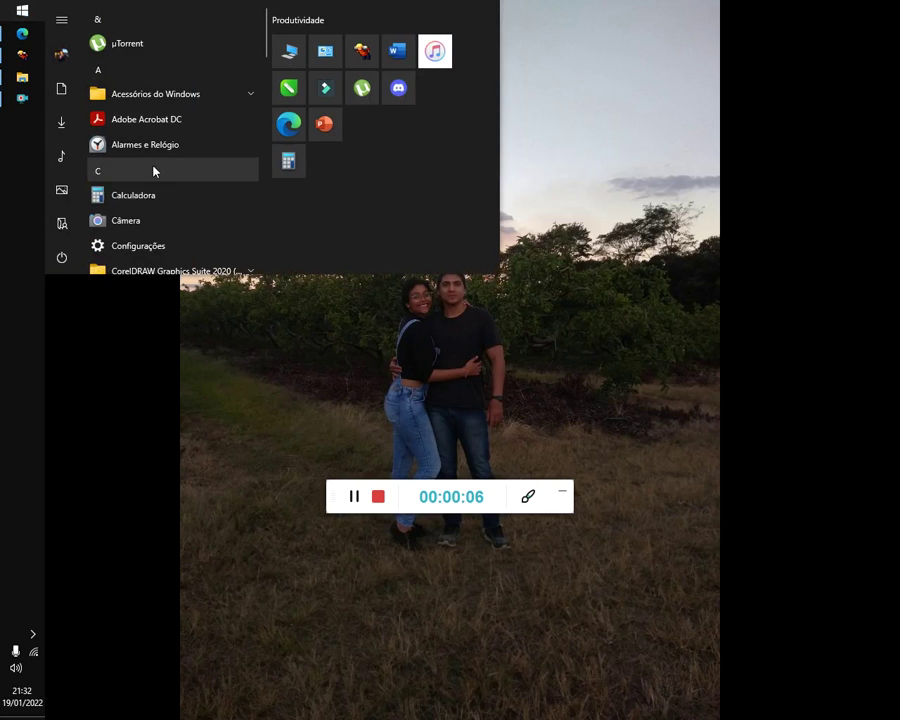
{"action": "left_click", "coordinate": [63, 190]}
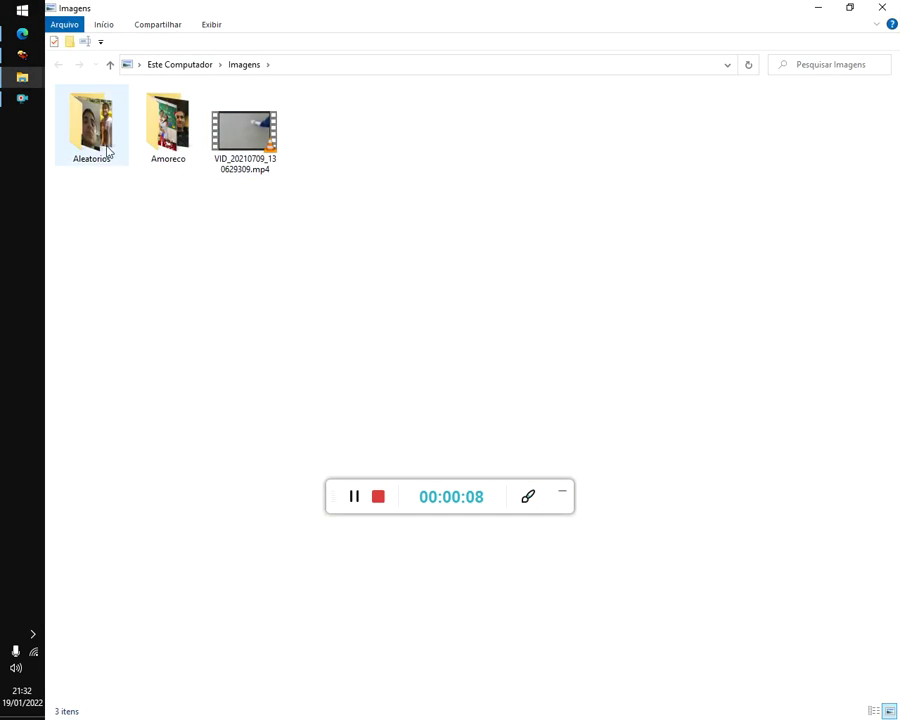
{"action": "double_click", "coordinate": [100, 140]}
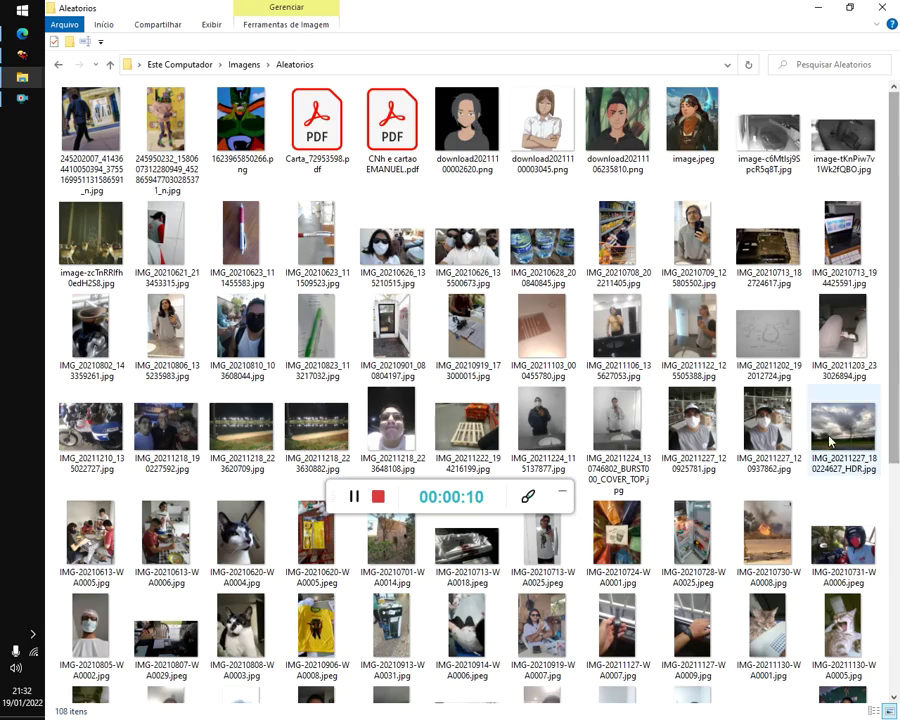
{"action": "scroll", "coordinate": [343, 519], "scroll_direction": "down", "scroll_amount": 5}
{"action": "left_click", "coordinate": [229, 652]}
{"action": "double_click", "coordinate": [229, 652]}
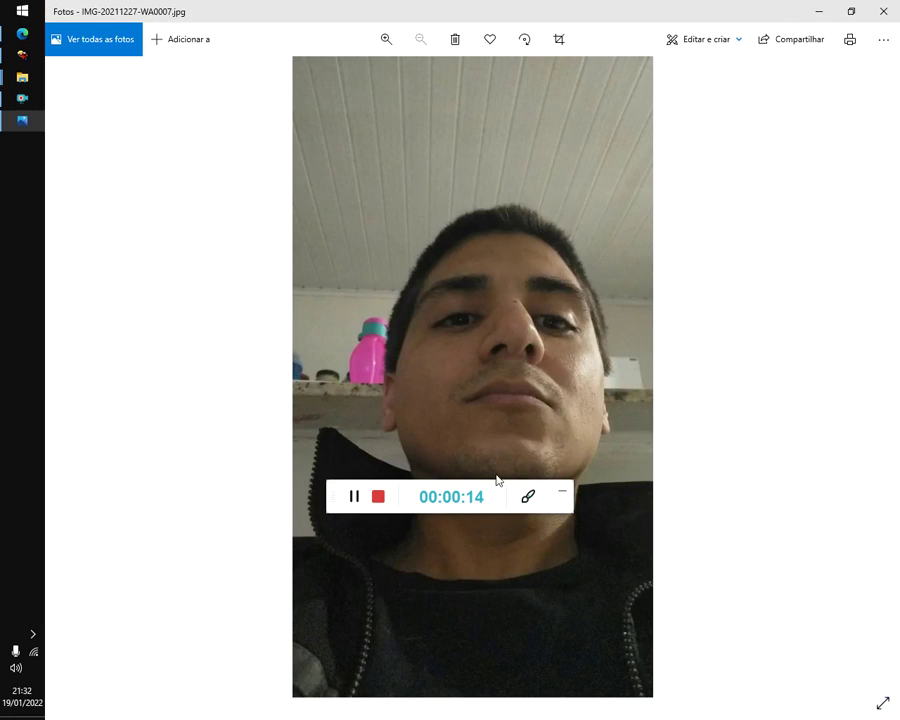
Close the photo viewer and the Aleatorios folder window
{"action": "left_click", "coordinate": [504, 501]}
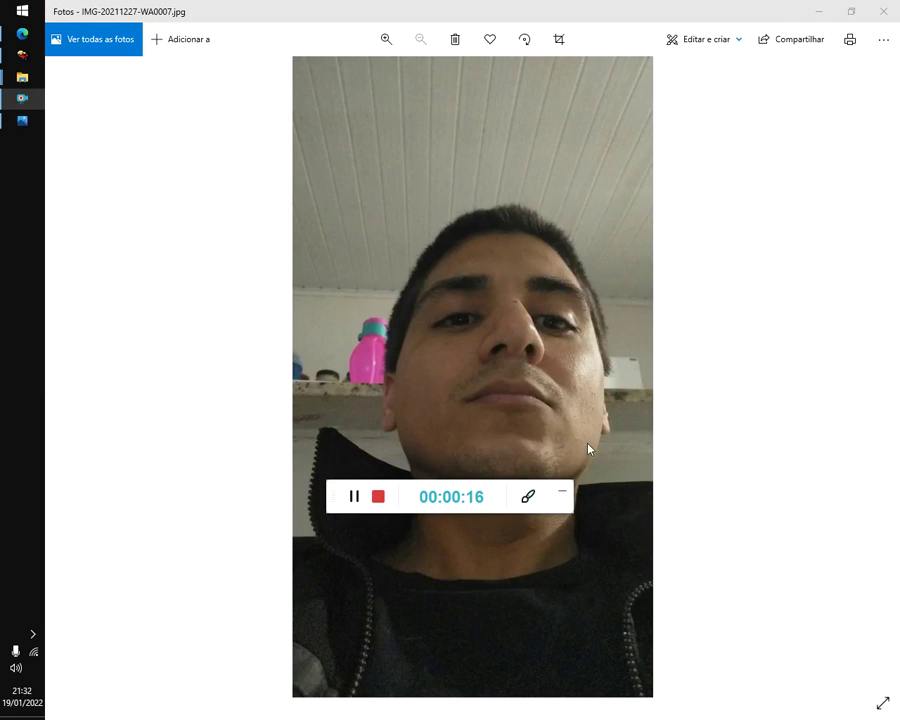
{"action": "left_click", "coordinate": [881, 11]}
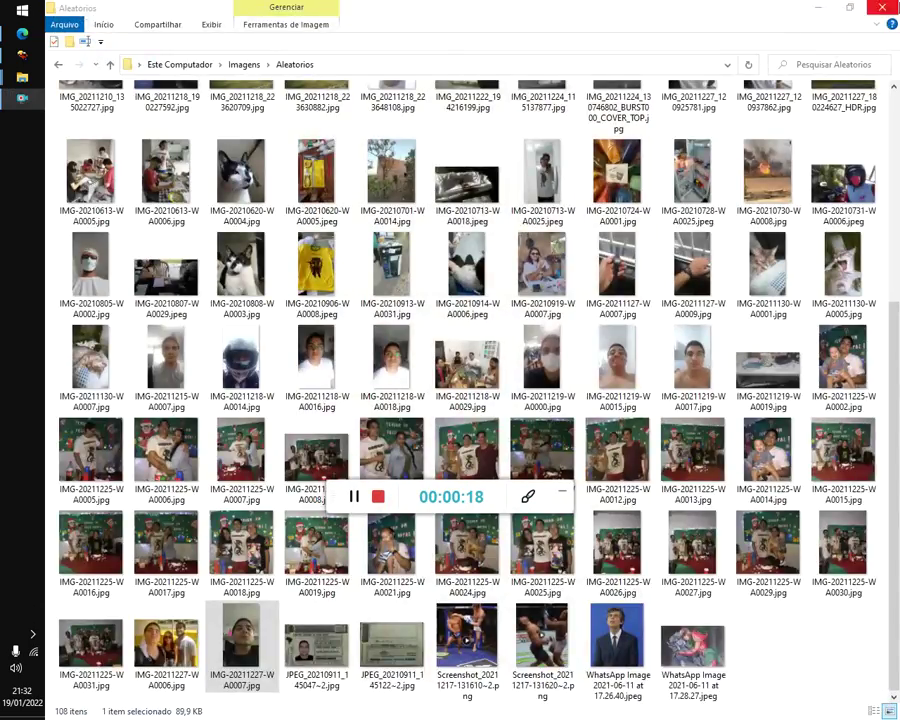
{"action": "left_click", "coordinate": [881, 9]}
In a new tab, search Google Images for 'microfone', refined to 'microfone de computador'
{"action": "left_click", "coordinate": [20, 33]}
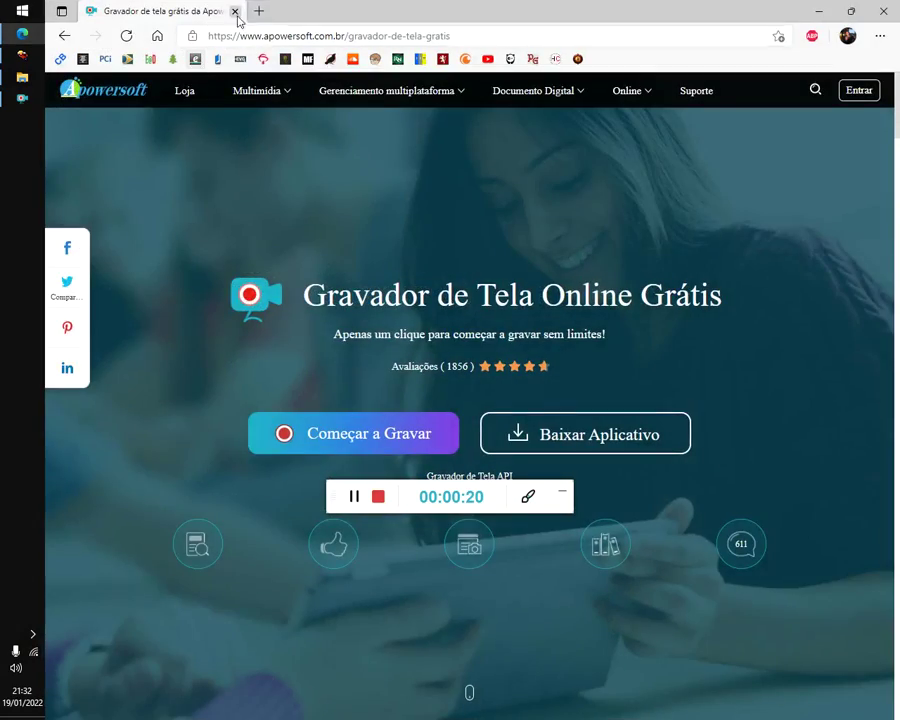
{"action": "left_click", "coordinate": [259, 12]}
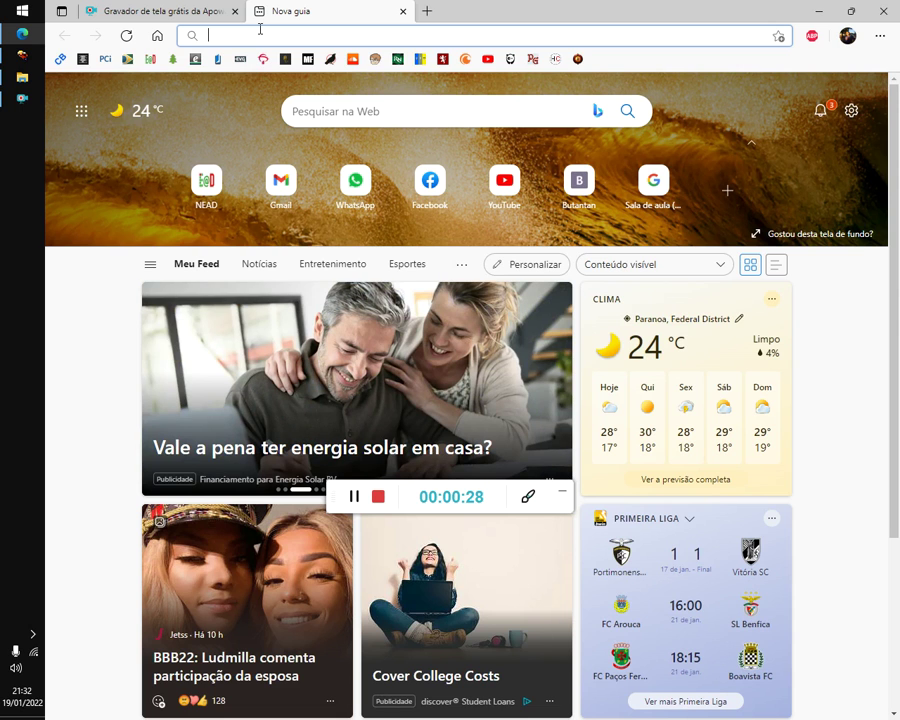
{"action": "type", "text": "microfone"}
{"action": "key", "text": "Return"}
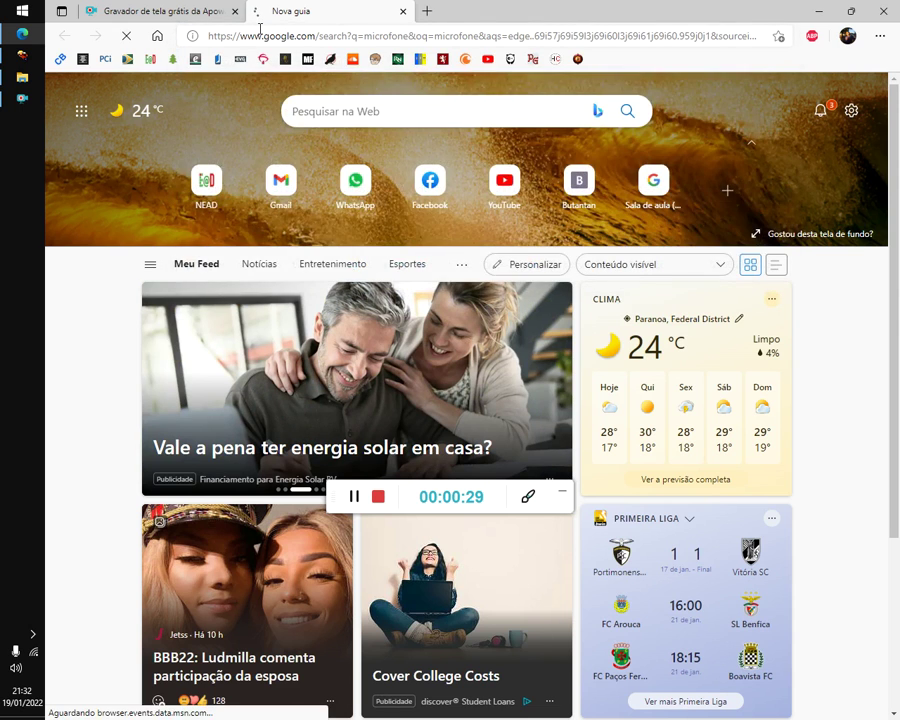
{"action": "left_click", "coordinate": [310, 143]}
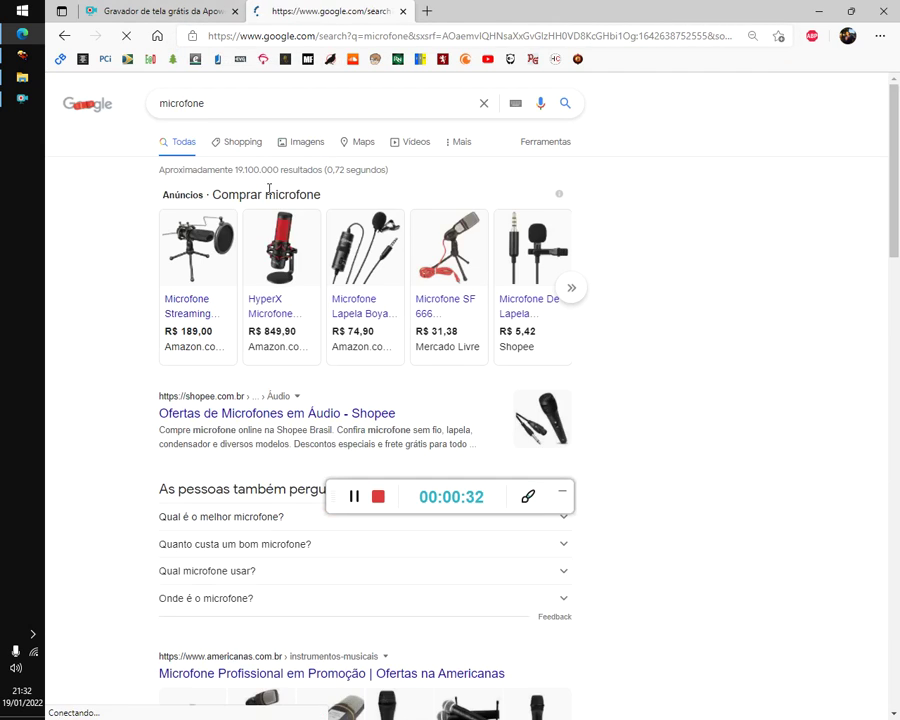
{"action": "left_click", "coordinate": [240, 101]}
{"action": "type", "text": "de"}
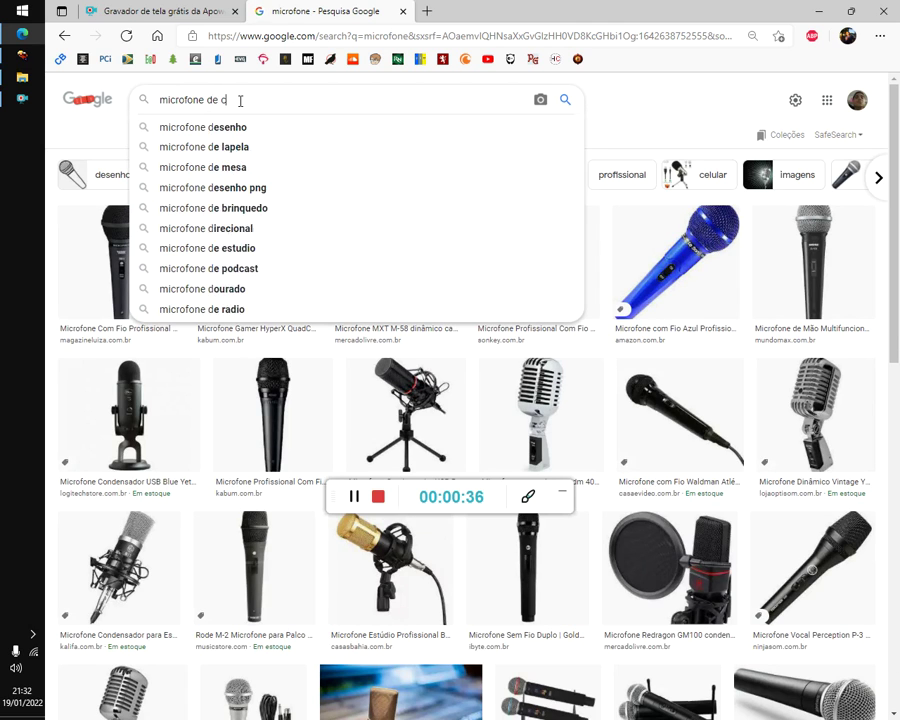
{"action": "type", "text": " computador"}
{"action": "key", "text": "Return"}
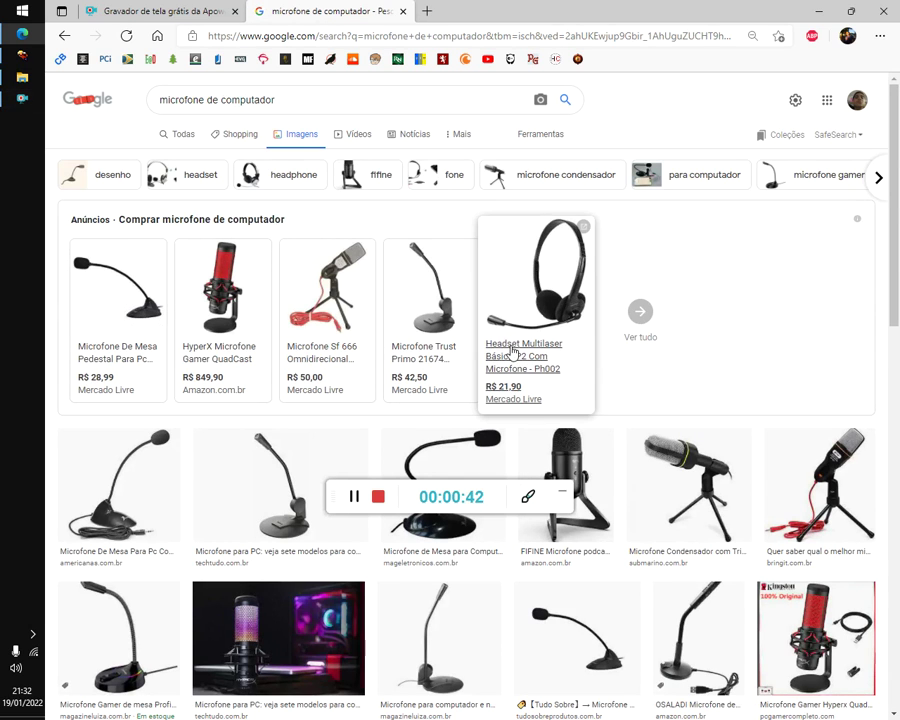
Search Google Images for 'webcam de pc'
{"action": "left_click", "coordinate": [274, 40]}
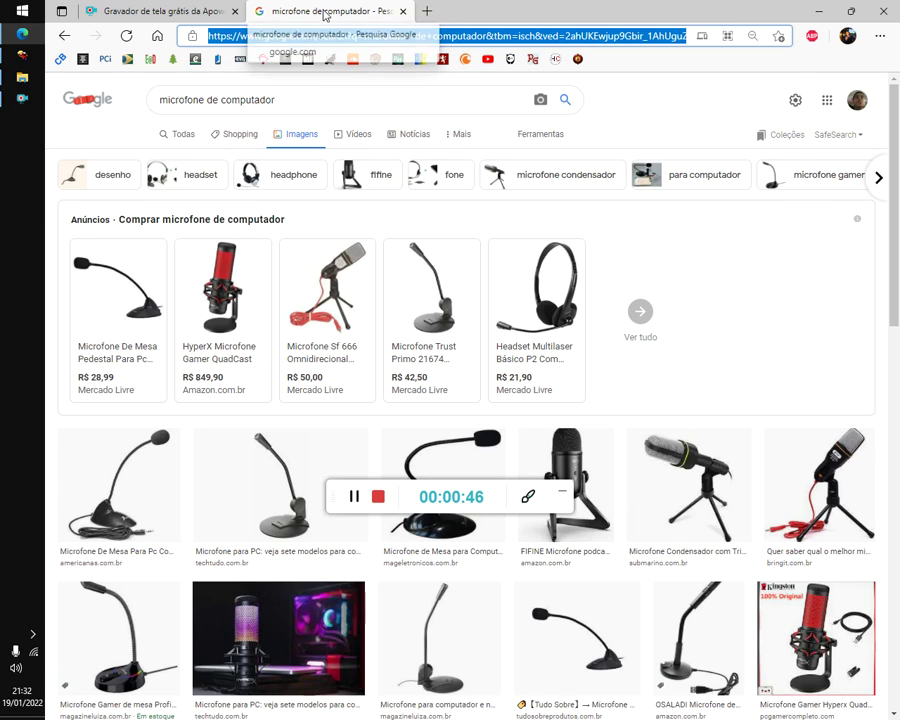
{"action": "type", "text": "webcam de"}
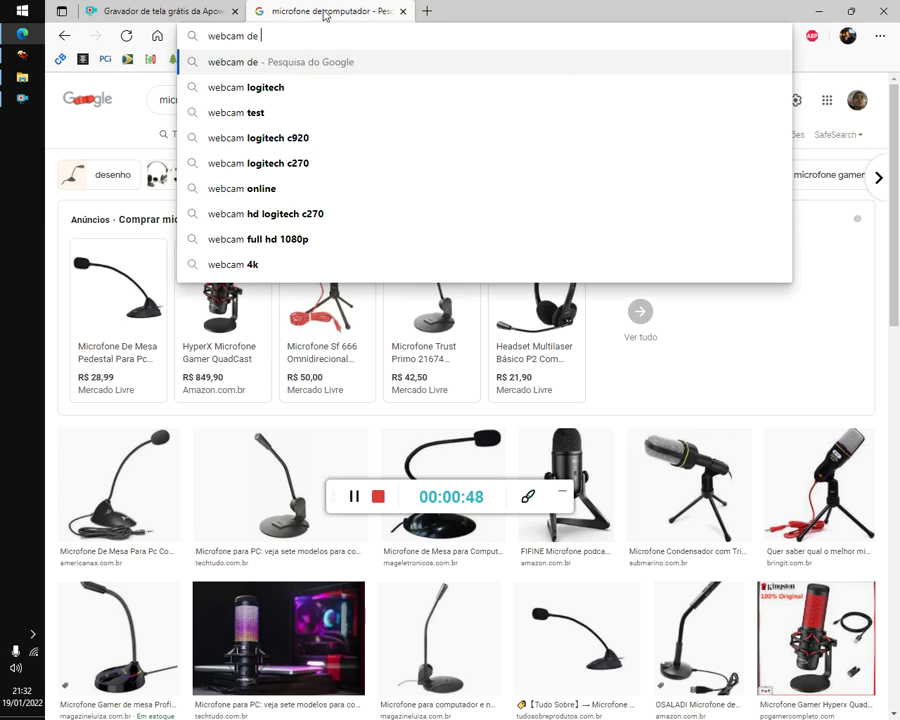
{"action": "type", "text": " pc"}
{"action": "key", "text": "Return"}
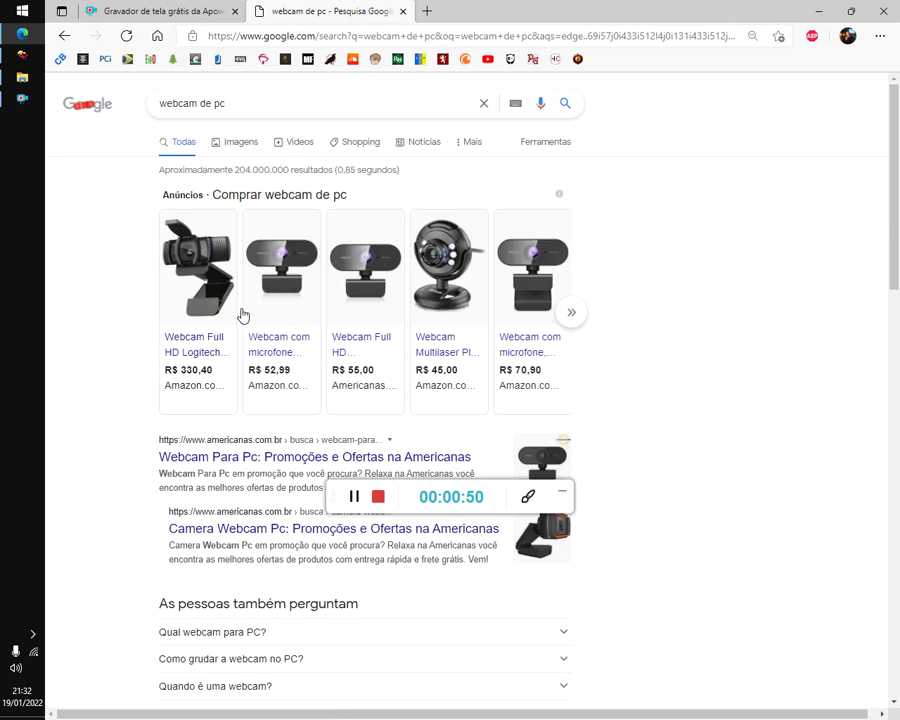
{"action": "left_click", "coordinate": [252, 158]}
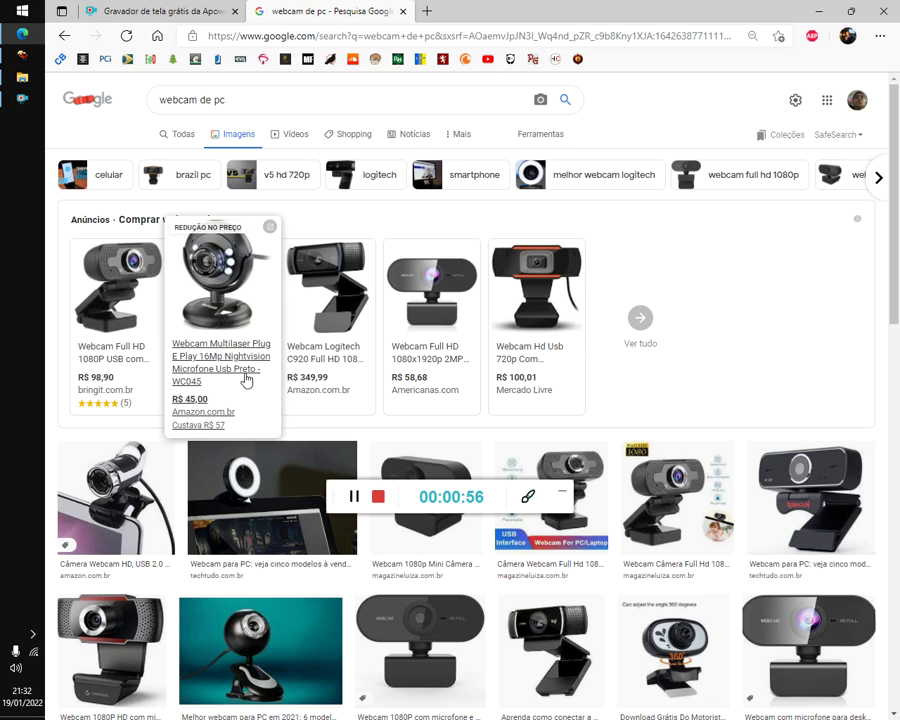
Close the search tab, launch PowerPoint, and minimize PowerPoint and the browser
{"action": "left_click", "coordinate": [402, 11]}
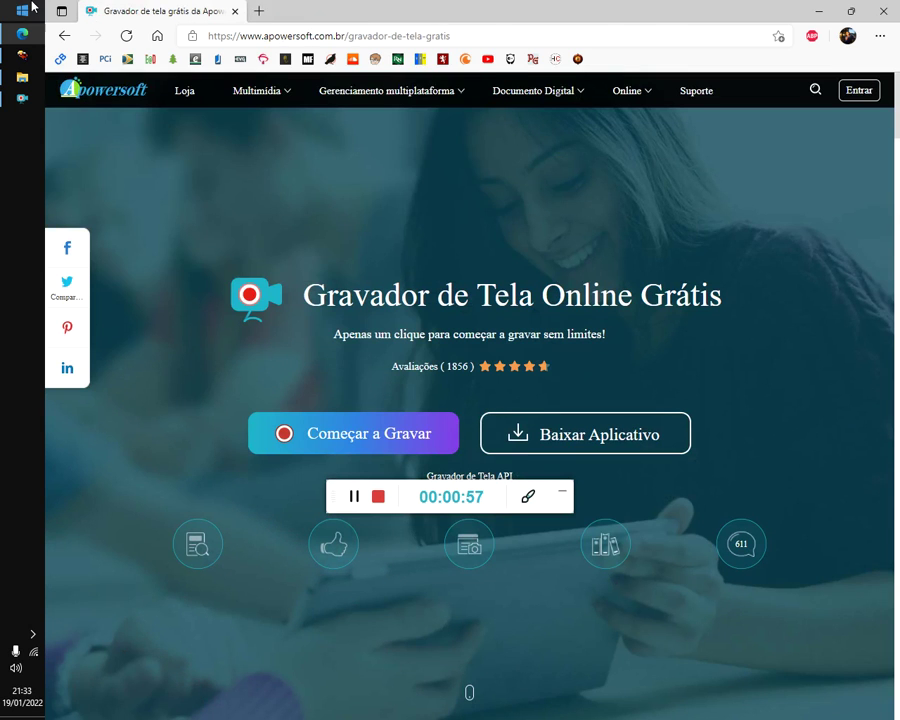
{"action": "left_click", "coordinate": [30, 10]}
{"action": "left_click", "coordinate": [323, 124]}
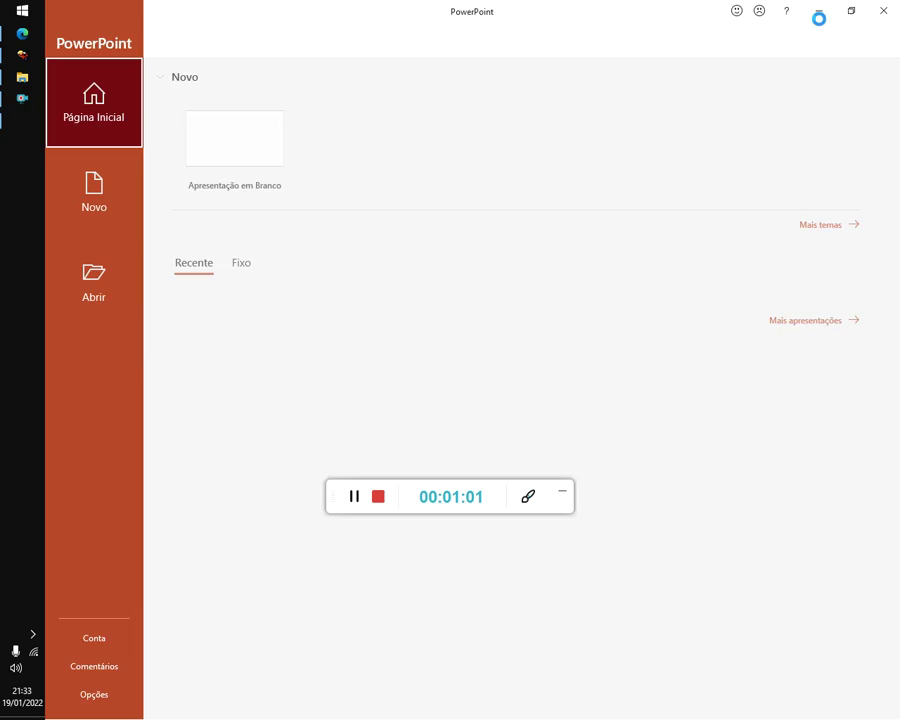
{"action": "left_click", "coordinate": [817, 10]}
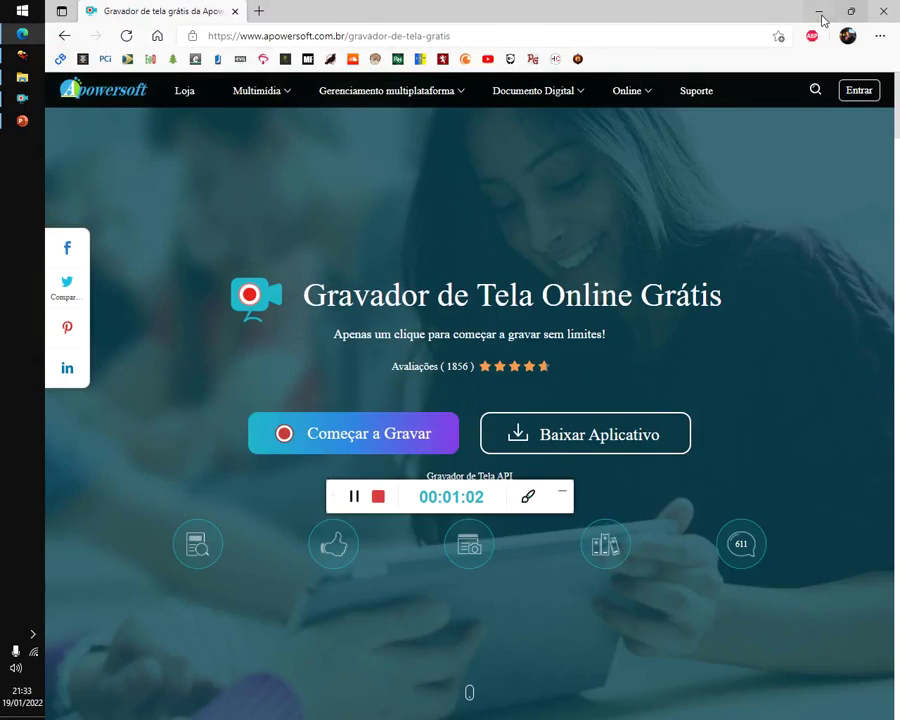
{"action": "left_click", "coordinate": [818, 11]}
Create blank presentation Apresentação1, try its title and subtitle placeholders, and move the recorder controls aside
{"action": "left_click", "coordinate": [30, 120]}
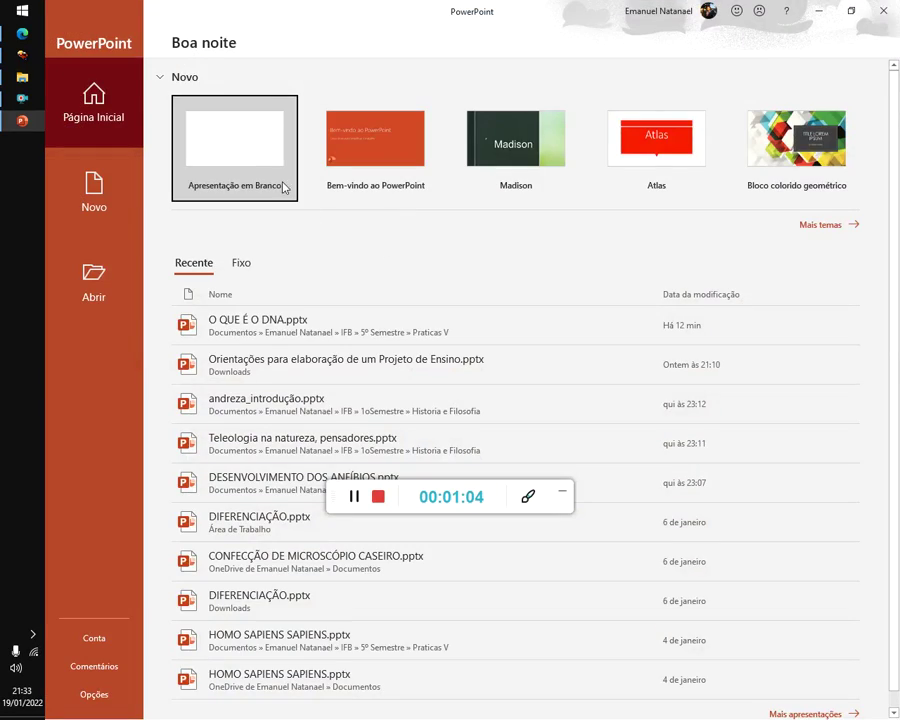
{"action": "left_click", "coordinate": [229, 170]}
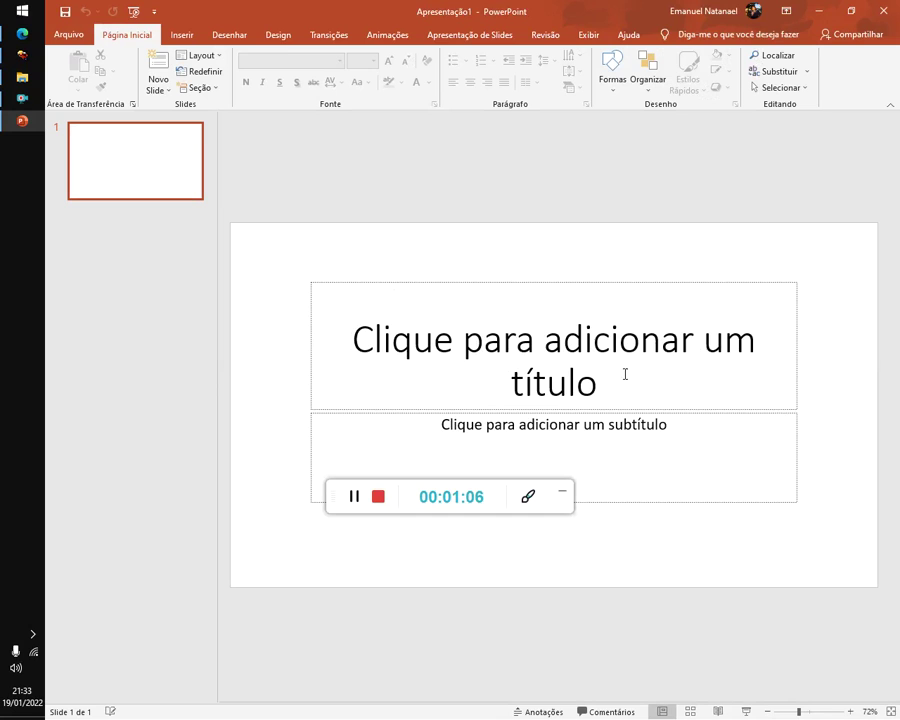
{"action": "left_click", "coordinate": [630, 362]}
{"action": "left_click", "coordinate": [600, 430]}
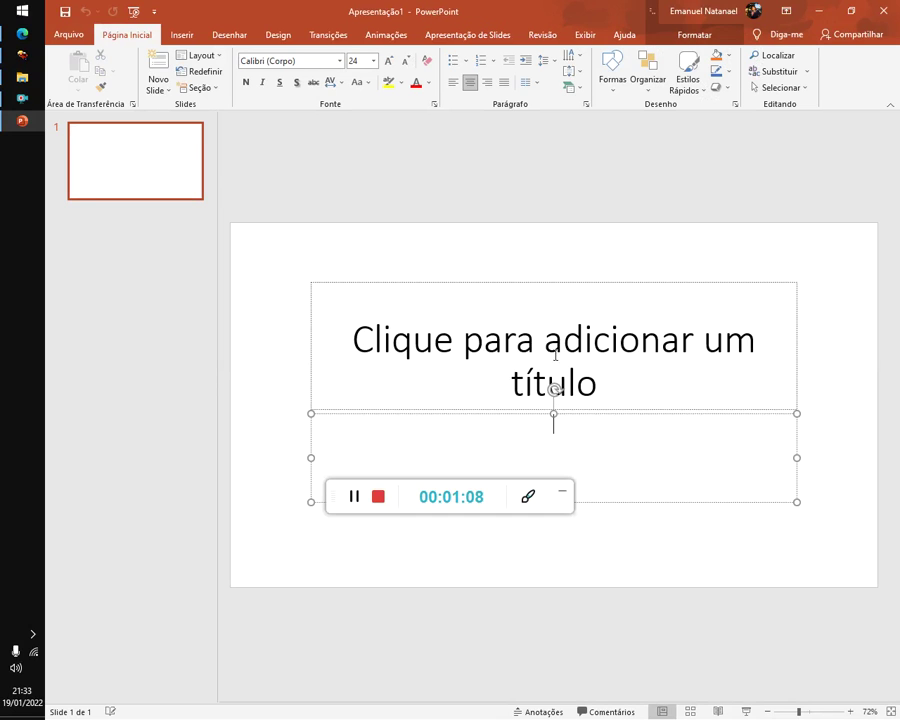
{"action": "left_click", "coordinate": [597, 369]}
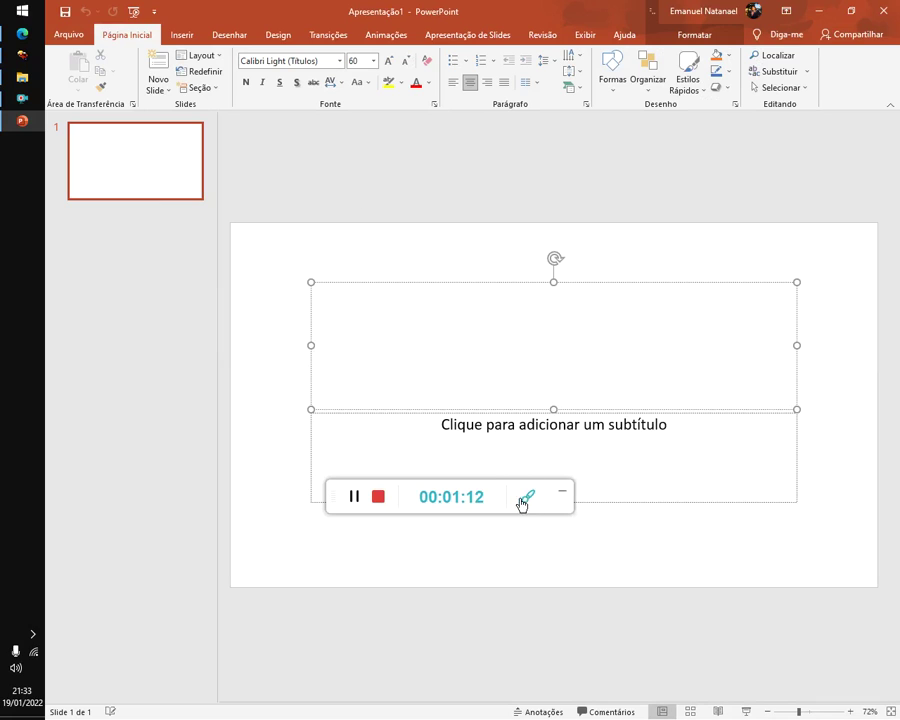
{"action": "mouse_move", "coordinate": [510, 500]}
{"action": "left_mouse_down"}
{"action": "mouse_move", "coordinate": [241, 647]}
{"action": "mouse_move", "coordinate": [237, 685]}
{"action": "left_mouse_up"}
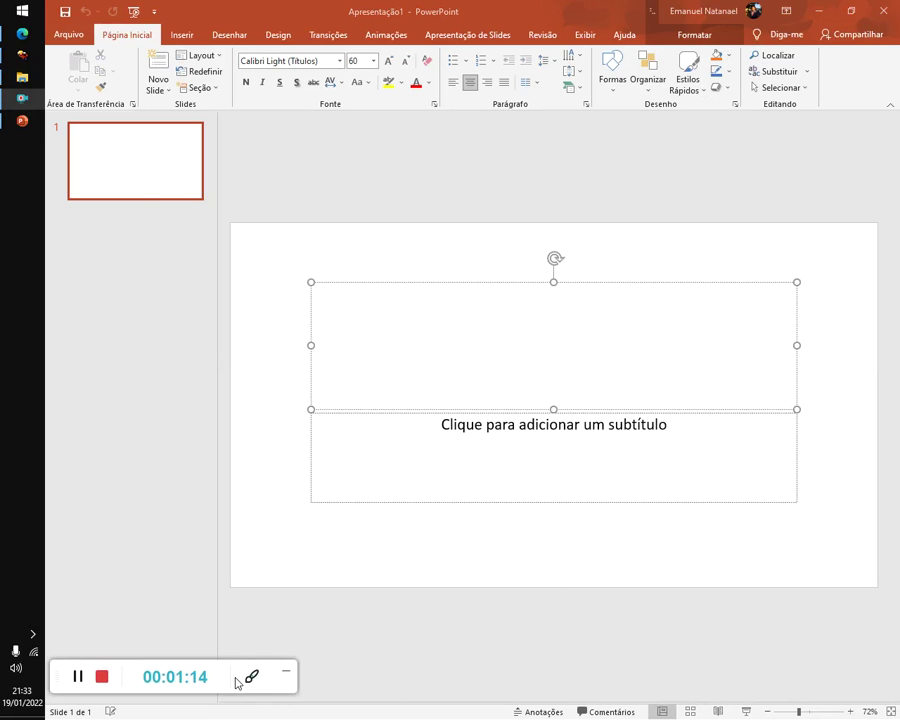
{"action": "left_click", "coordinate": [21, 10]}
Launch Word and create the blank document Documento1
{"action": "left_click", "coordinate": [398, 52]}
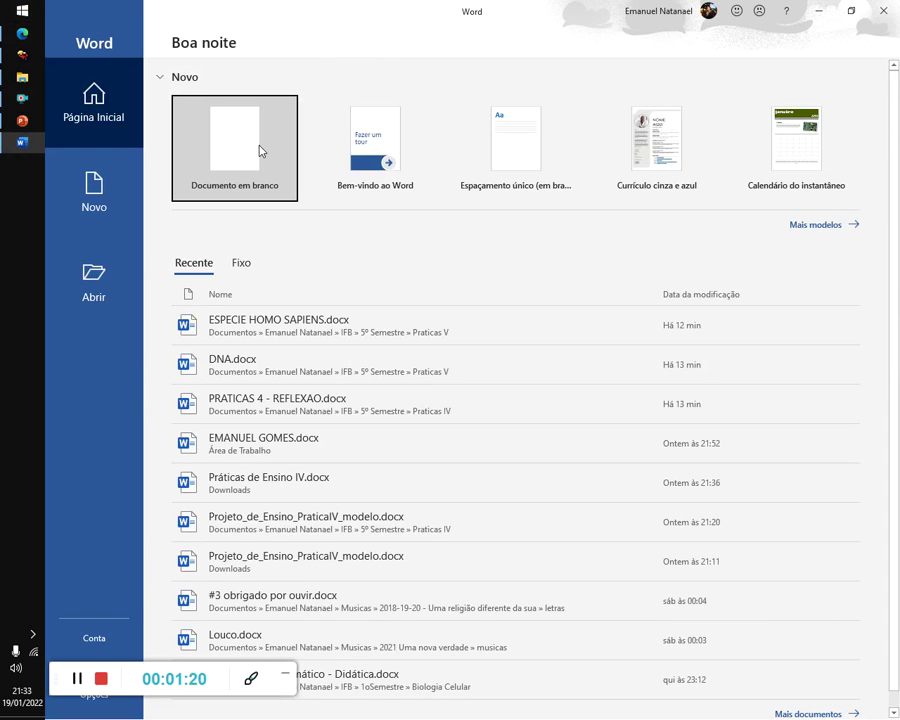
{"action": "left_click", "coordinate": [259, 151]}
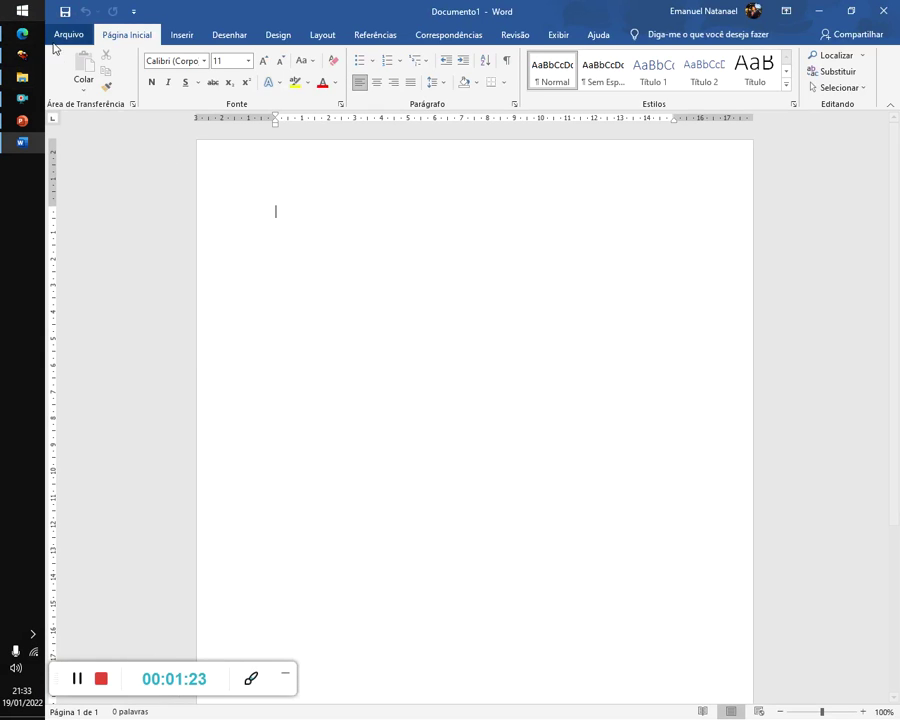
{"action": "left_click", "coordinate": [22, 77]}
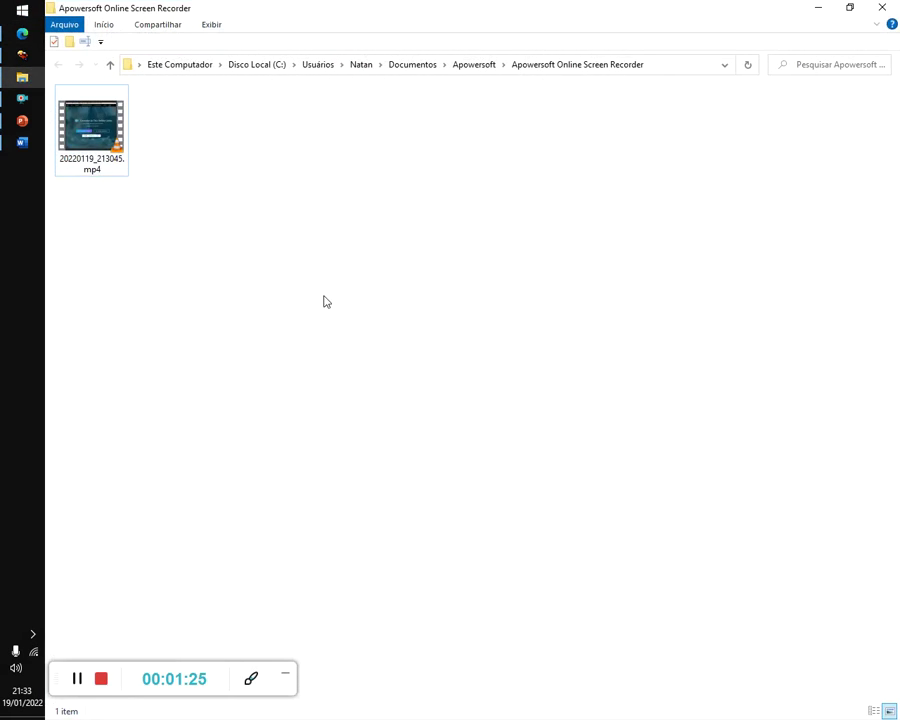
Open DNA.docx from Documentos > personal folder > IFB > 5º Semestre > Praticas V
{"action": "left_click", "coordinate": [17, 9]}
{"action": "left_click", "coordinate": [62, 88]}
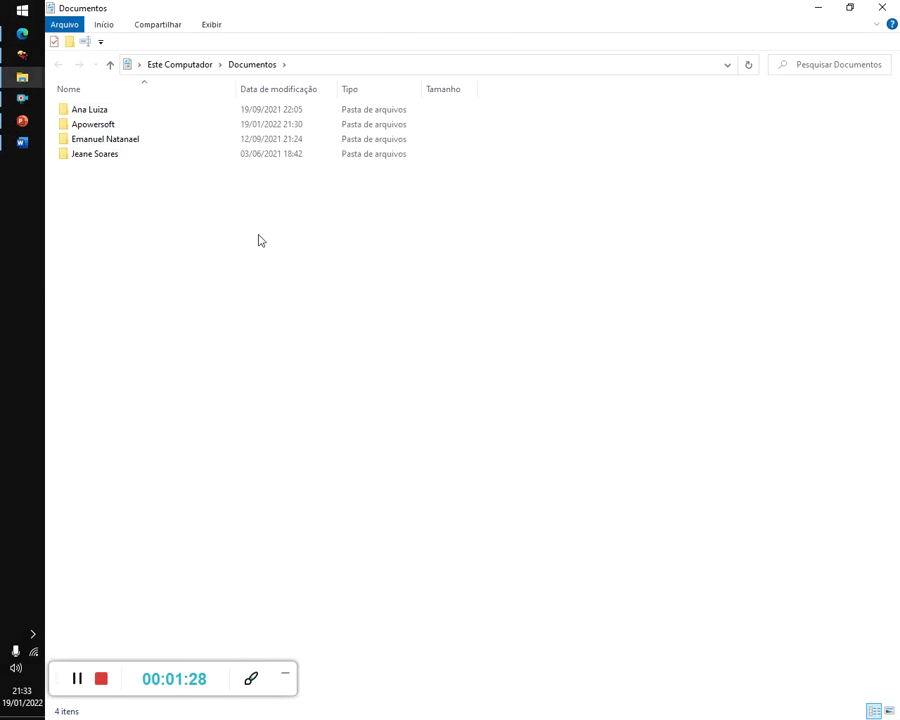
{"action": "double_click", "coordinate": [92, 140]}
{"action": "double_click", "coordinate": [84, 124]}
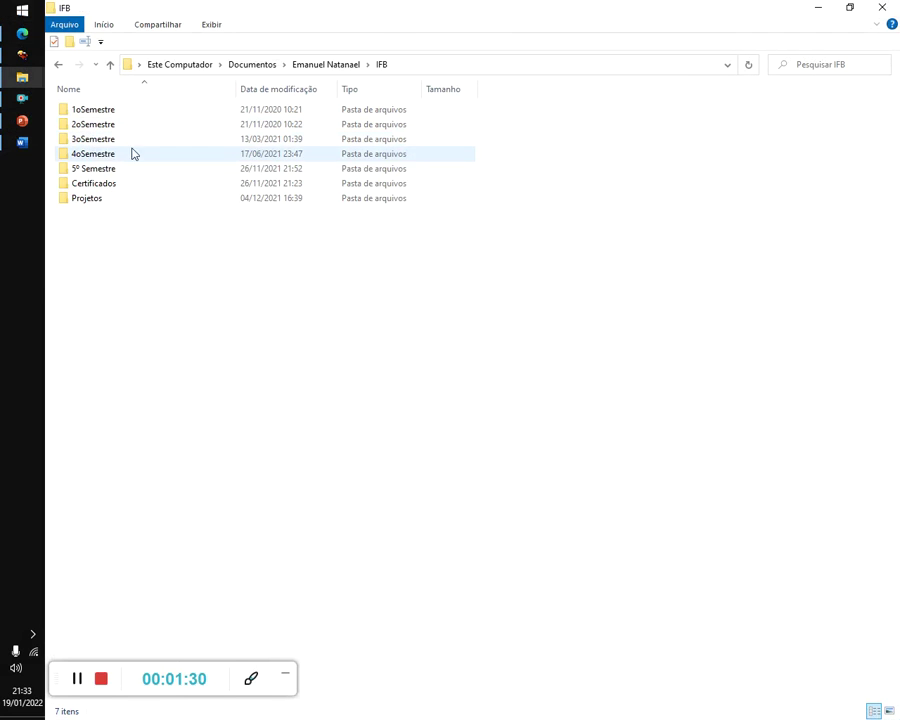
{"action": "double_click", "coordinate": [98, 168]}
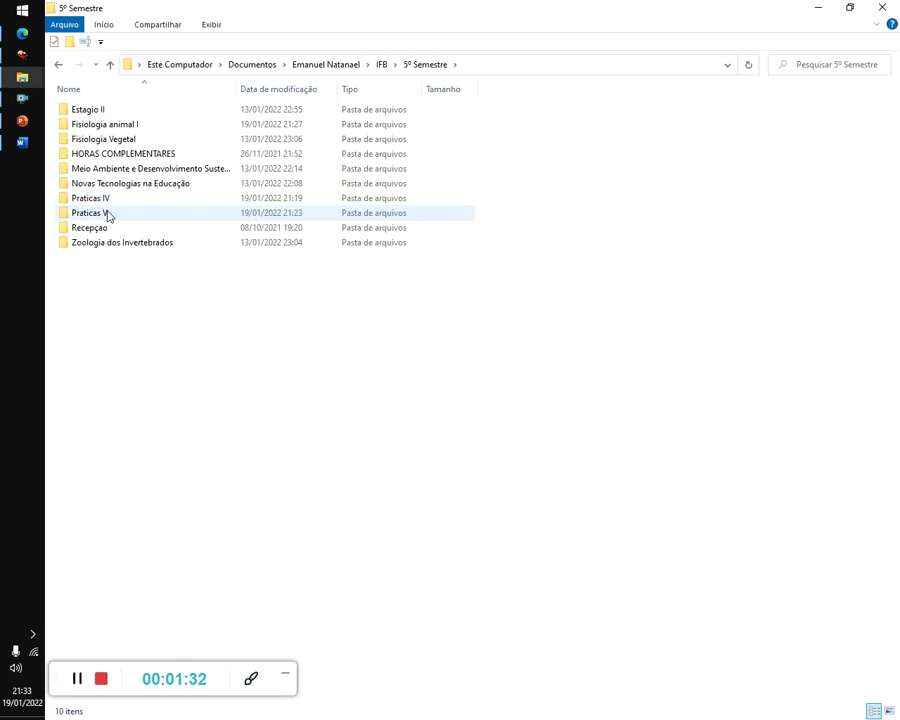
{"action": "double_click", "coordinate": [108, 213]}
{"action": "double_click", "coordinate": [90, 110]}
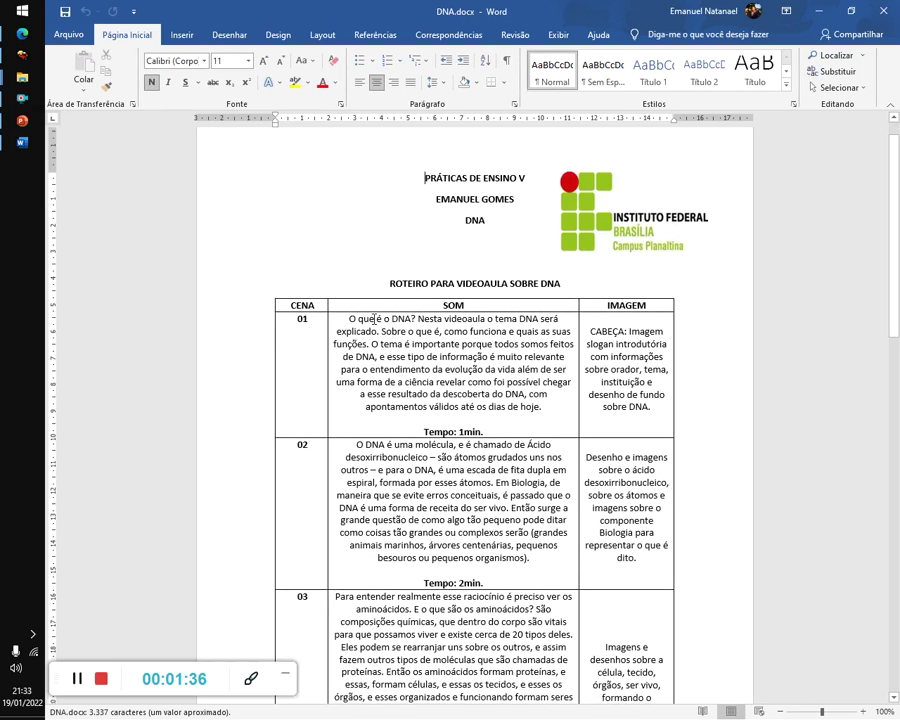
Read through the script table's CENA, SOM and IMAGEM columns in DNA.docx
{"action": "scroll", "coordinate": [303, 268], "scroll_direction": "down", "scroll_amount": 1}
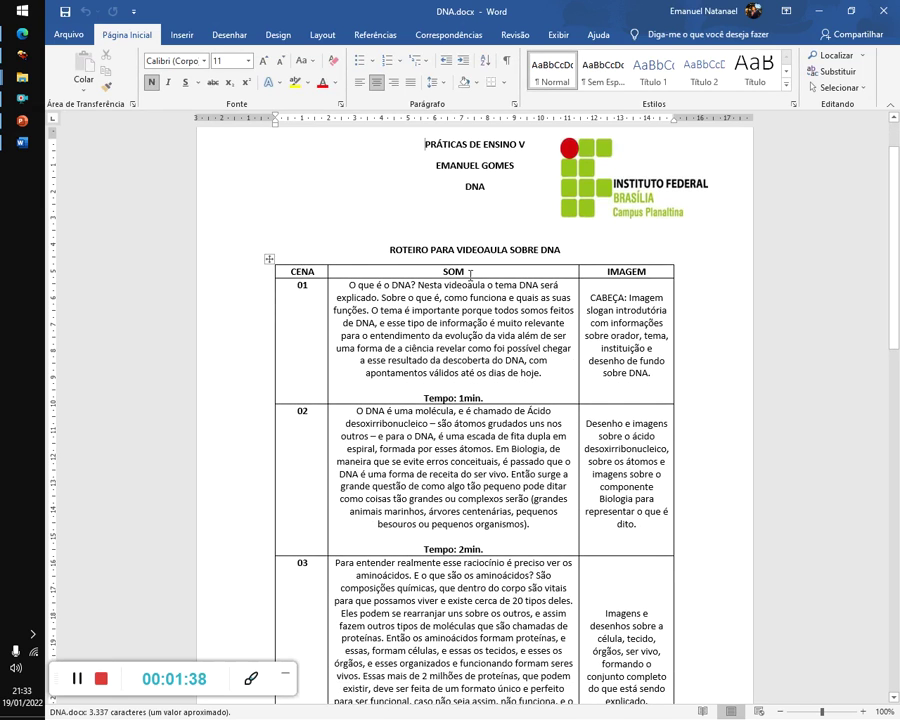
{"action": "left_click", "coordinate": [298, 274]}
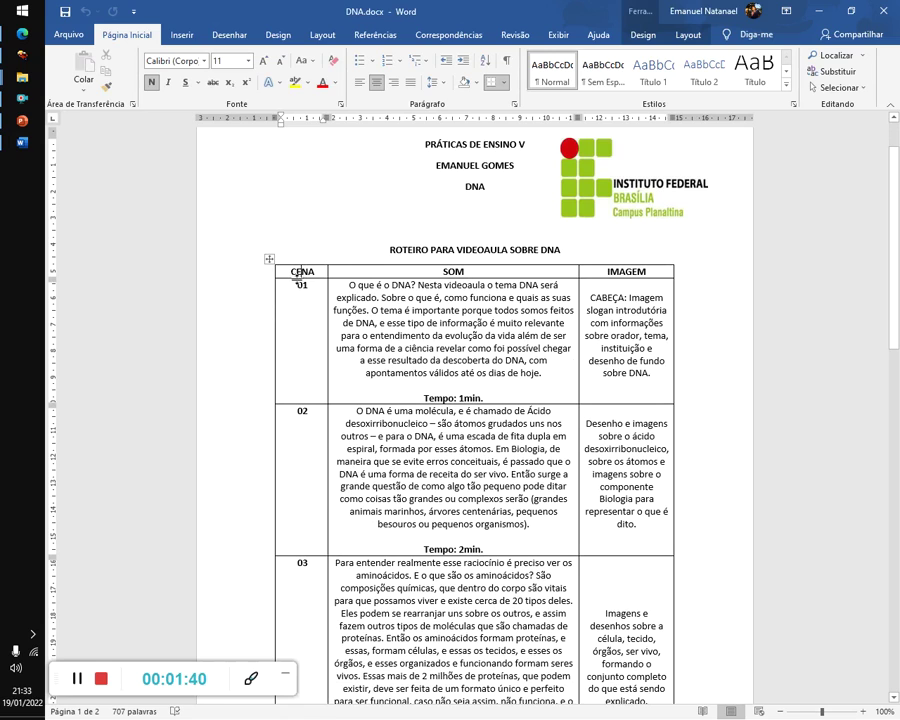
{"action": "left_click", "coordinate": [460, 268]}
{"action": "left_click", "coordinate": [648, 272]}
{"action": "scroll", "coordinate": [425, 339], "scroll_direction": "down", "scroll_amount": 1}
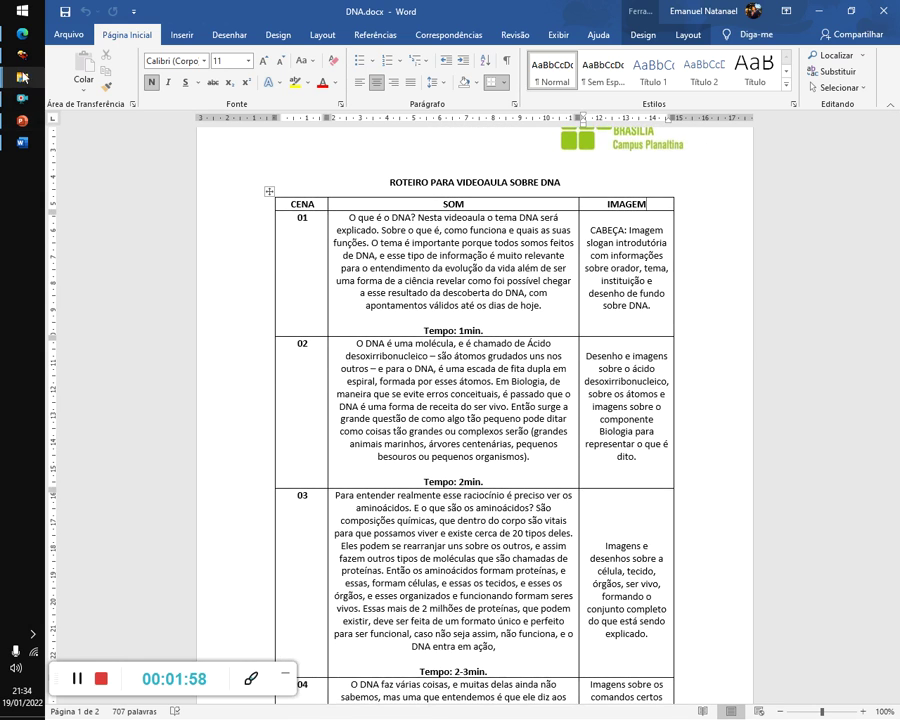
Open O QUE É O DNA.pptx from the Praticas V folder
{"action": "mouse_move", "coordinate": [22, 77]}
{"action": "left_click", "coordinate": [120, 218]}
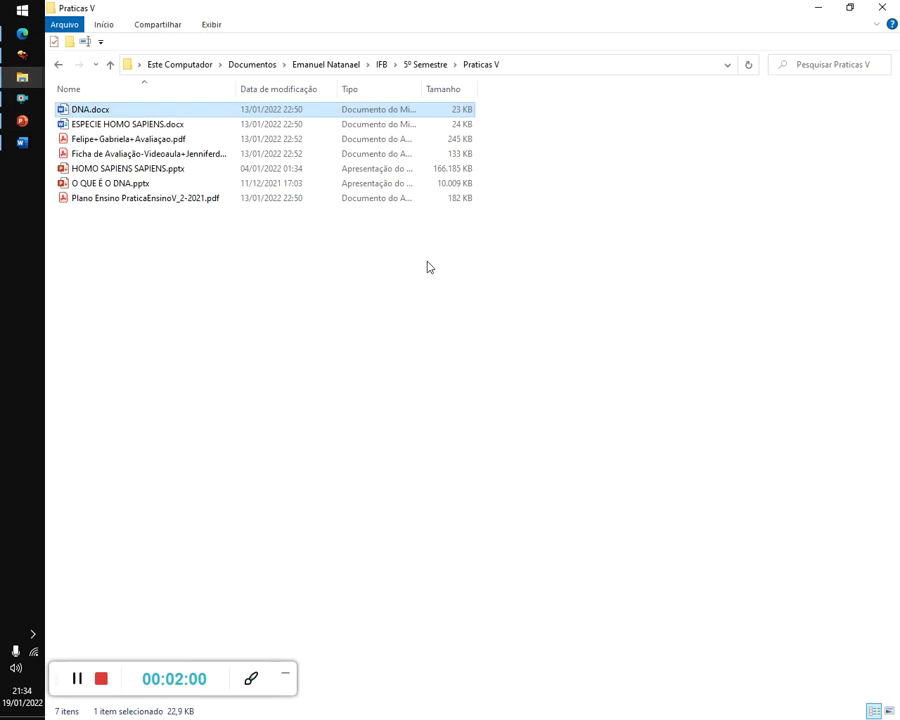
{"action": "left_click", "coordinate": [140, 222]}
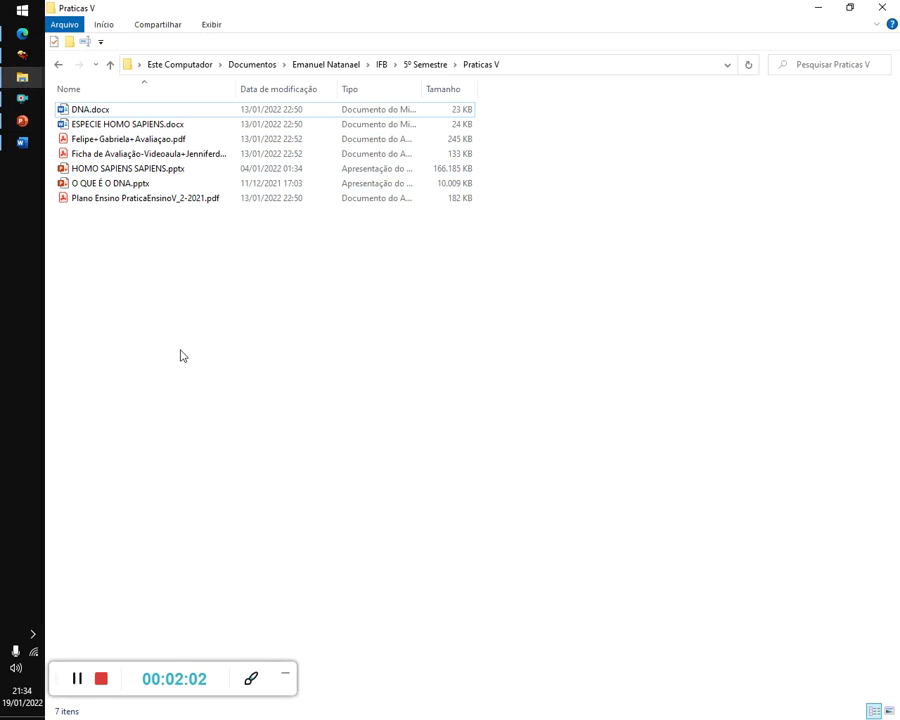
{"action": "left_click", "coordinate": [107, 185]}
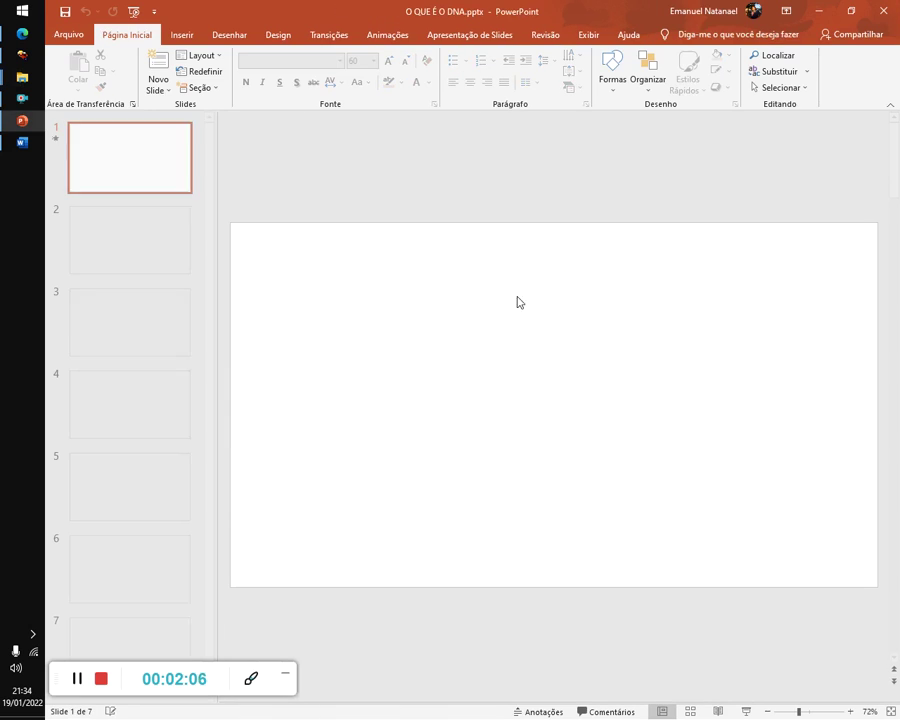
{"action": "left_click", "coordinate": [150, 240]}
Check the title slide's 'O QUE É O DNA?' title and author subtitle
{"action": "left_click", "coordinate": [150, 172]}
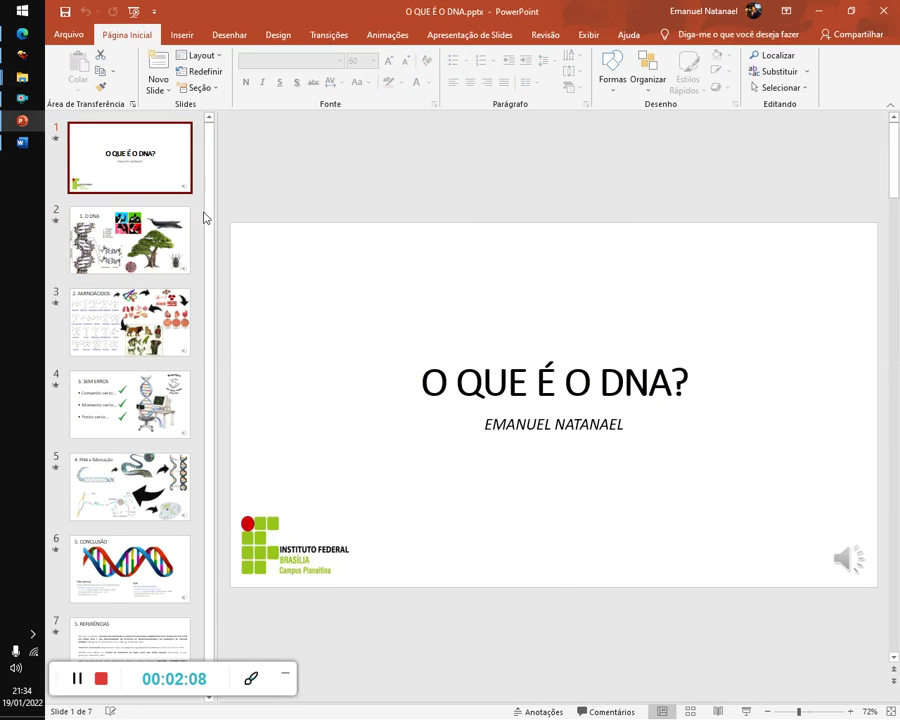
{"action": "left_click", "coordinate": [538, 382]}
{"action": "left_click", "coordinate": [576, 428]}
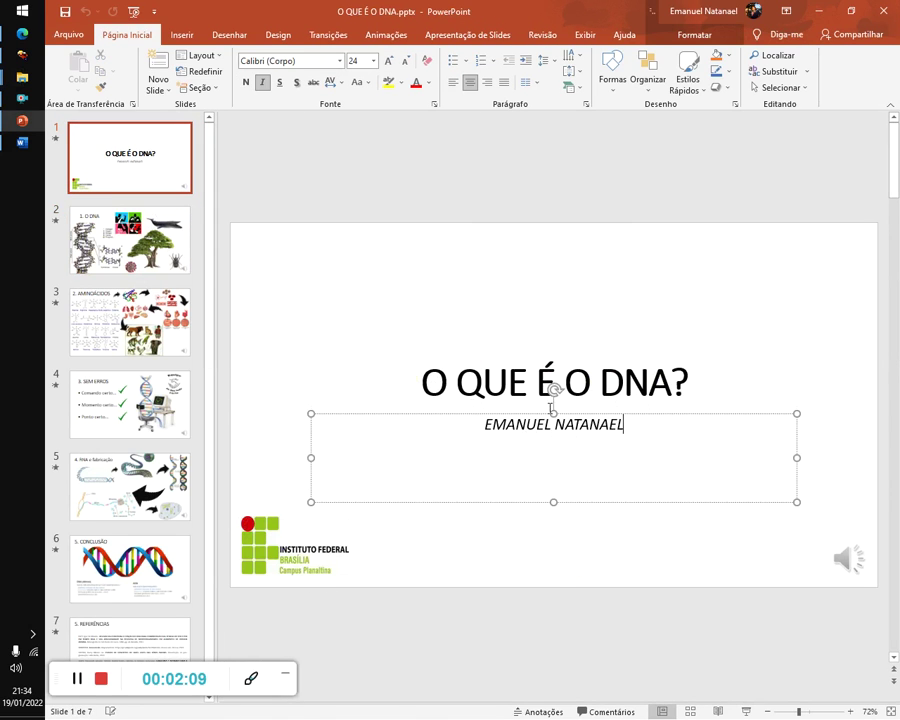
{"action": "left_click", "coordinate": [524, 375]}
{"action": "left_click", "coordinate": [556, 415]}
{"action": "left_click", "coordinate": [515, 385]}
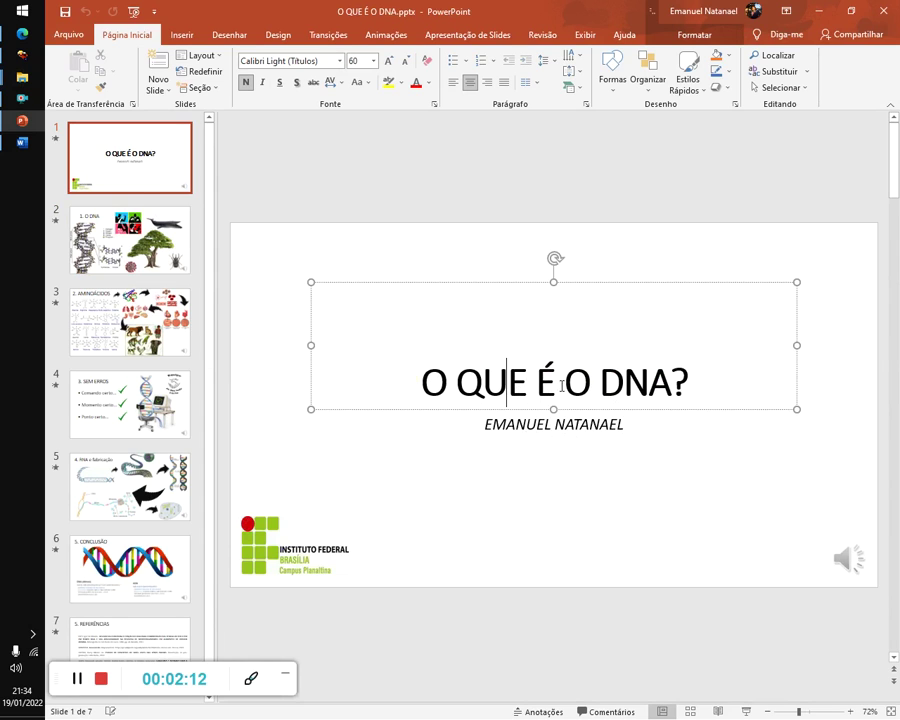
{"action": "left_click", "coordinate": [647, 385]}
{"action": "left_click", "coordinate": [524, 426]}
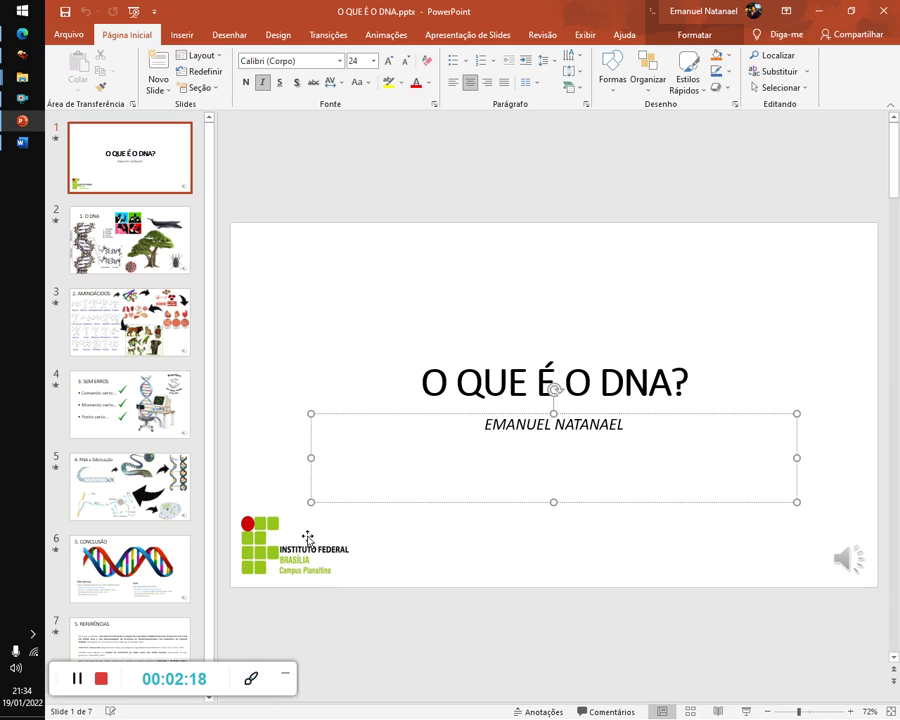
Select the Instituto Federal logo, then go to slide 2, '1. O DNA'
{"action": "left_click", "coordinate": [272, 545]}
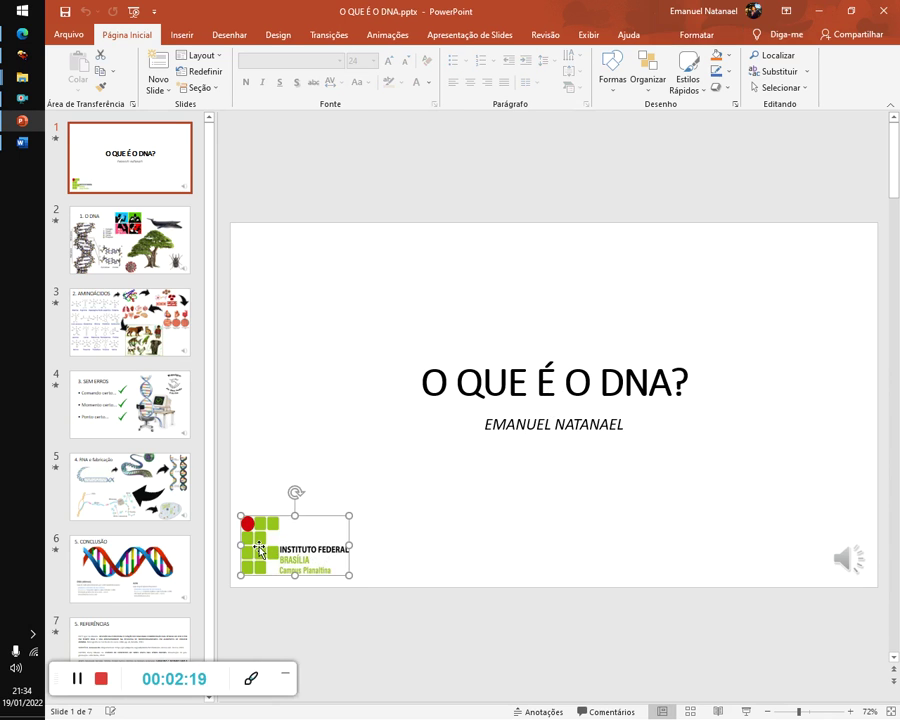
{"action": "left_click", "coordinate": [337, 630]}
{"action": "left_click", "coordinate": [175, 265]}
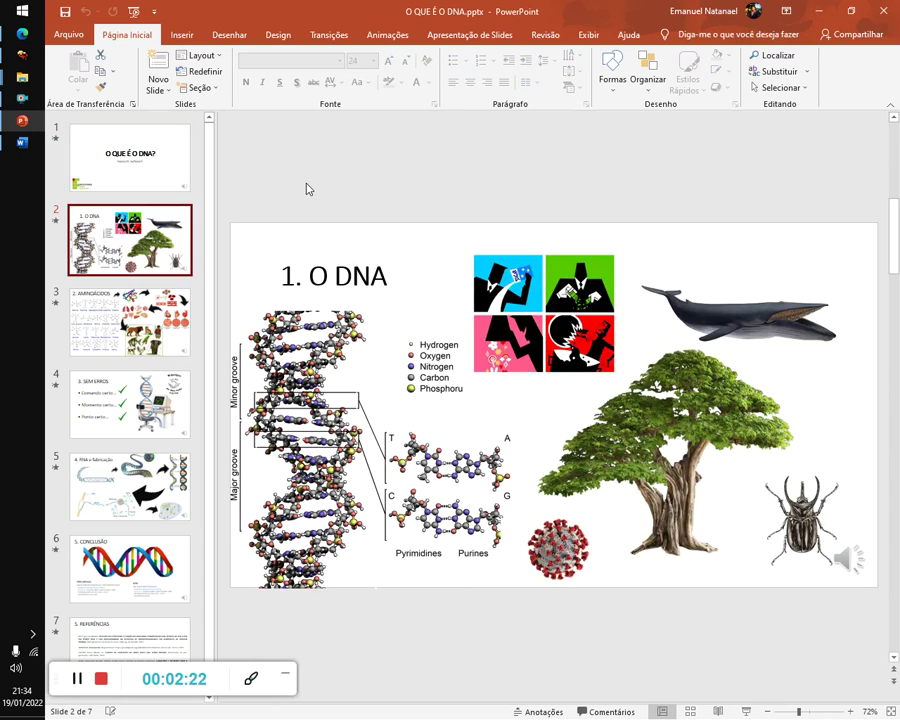
Compare slide 2's '1. O DNA' title against the DNA.docx script in Word
{"action": "left_click", "coordinate": [334, 276]}
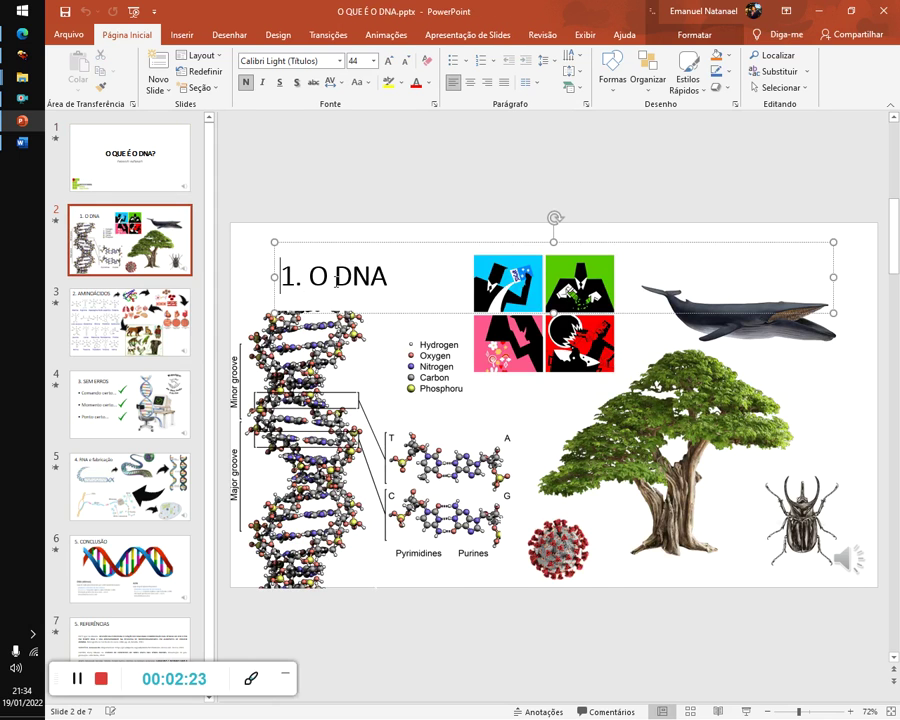
{"action": "left_click", "coordinate": [21, 142]}
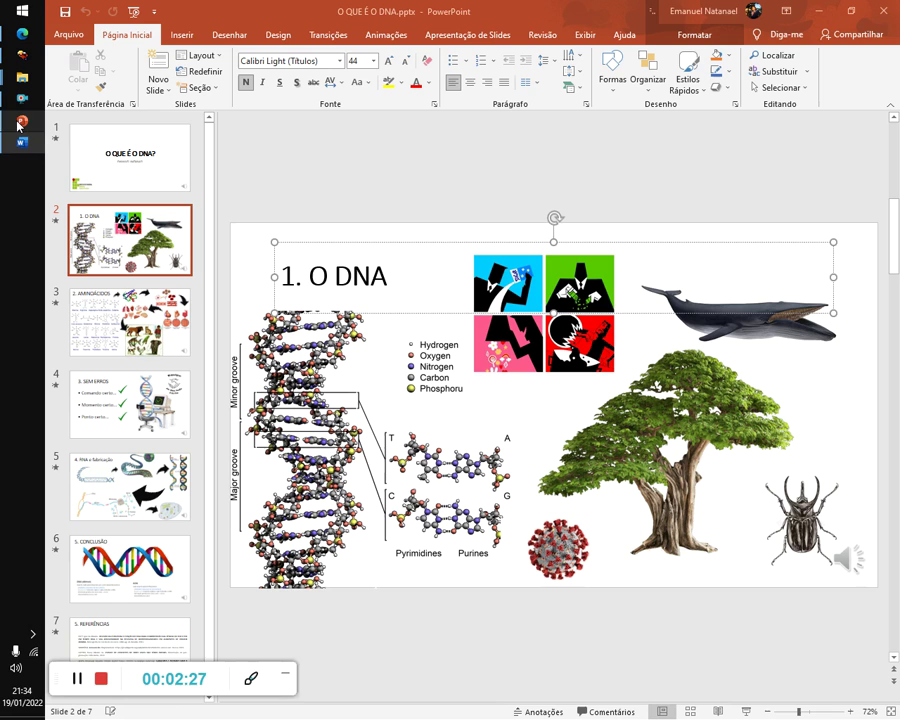
{"action": "left_click", "coordinate": [21, 120]}
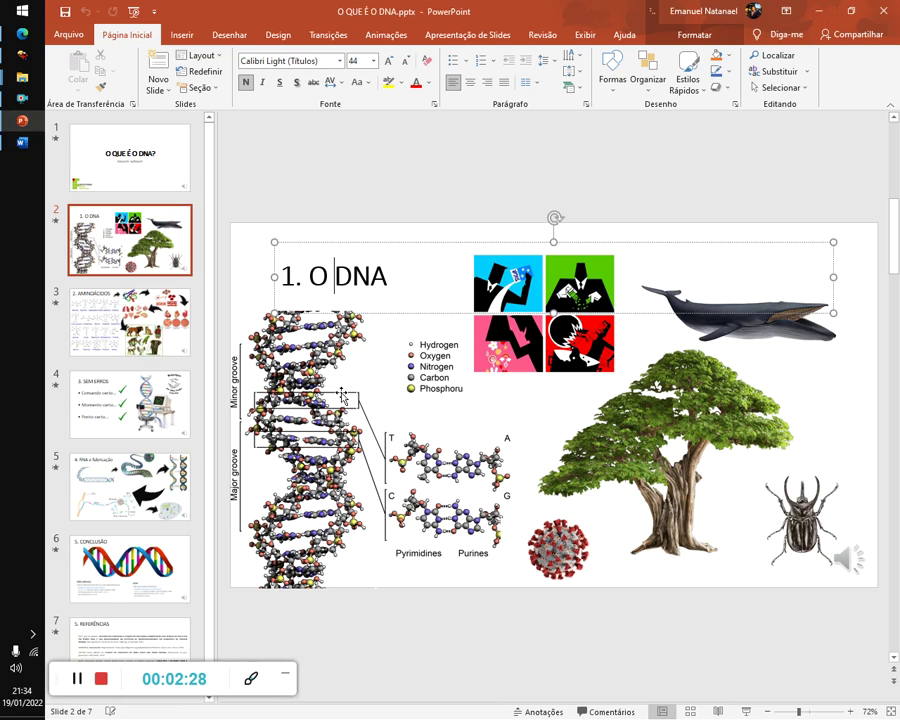
{"action": "left_click", "coordinate": [21, 140]}
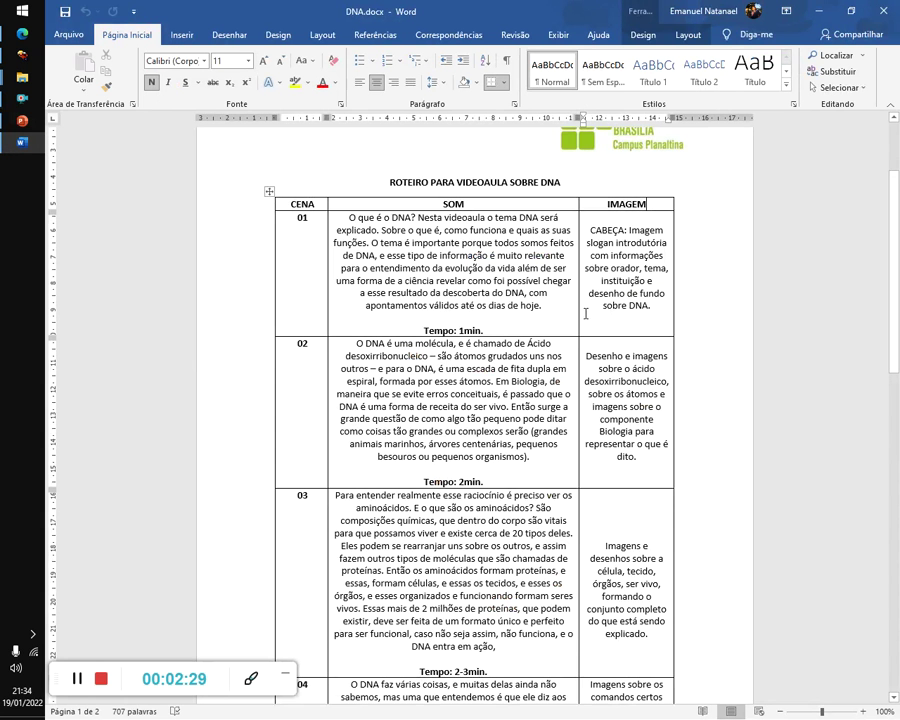
Add a comma after 'é' in scene 01's narration 'Sobre o que é, como'
{"action": "left_click", "coordinate": [380, 228]}
{"action": "left_click", "coordinate": [376, 216]}
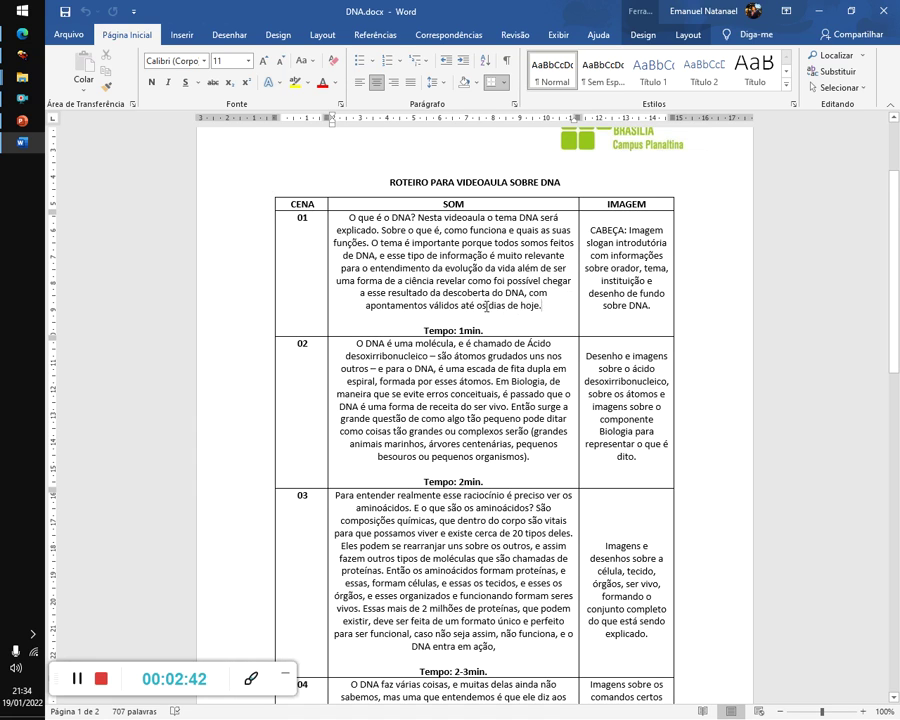
{"action": "left_click_drag", "start_coordinate": [543, 306], "coordinate": [366, 293]}
{"action": "left_click", "coordinate": [546, 309]}
{"action": "left_click", "coordinate": [441, 231]}
{"action": "type", "text": ","}
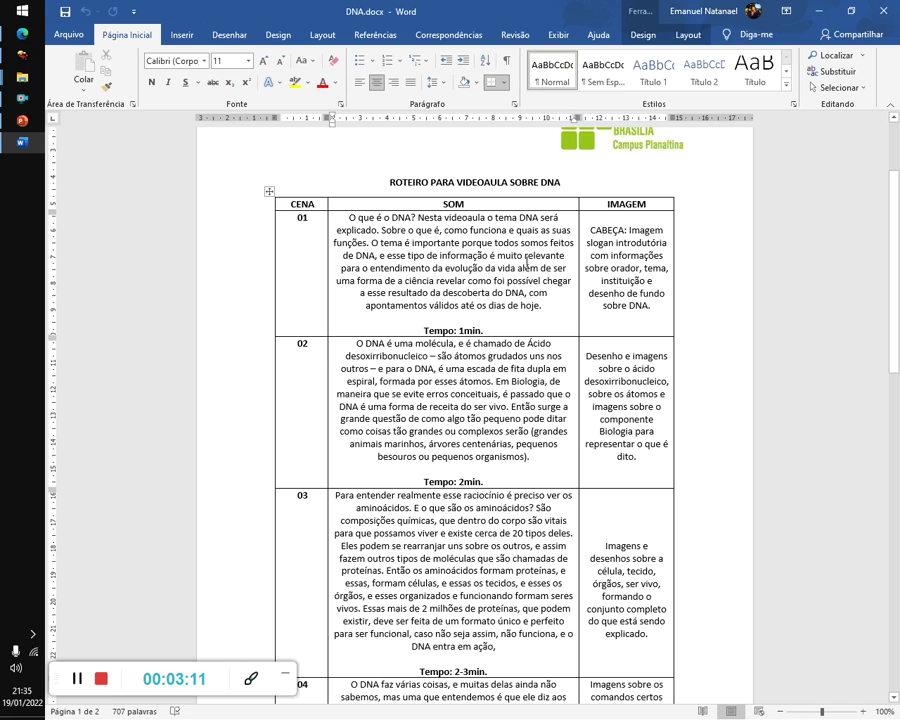
{"action": "left_click", "coordinate": [22, 120]}
Select slide 2's DNA helix diagram, tree, whale and pictogram pictures
{"action": "left_click", "coordinate": [234, 315]}
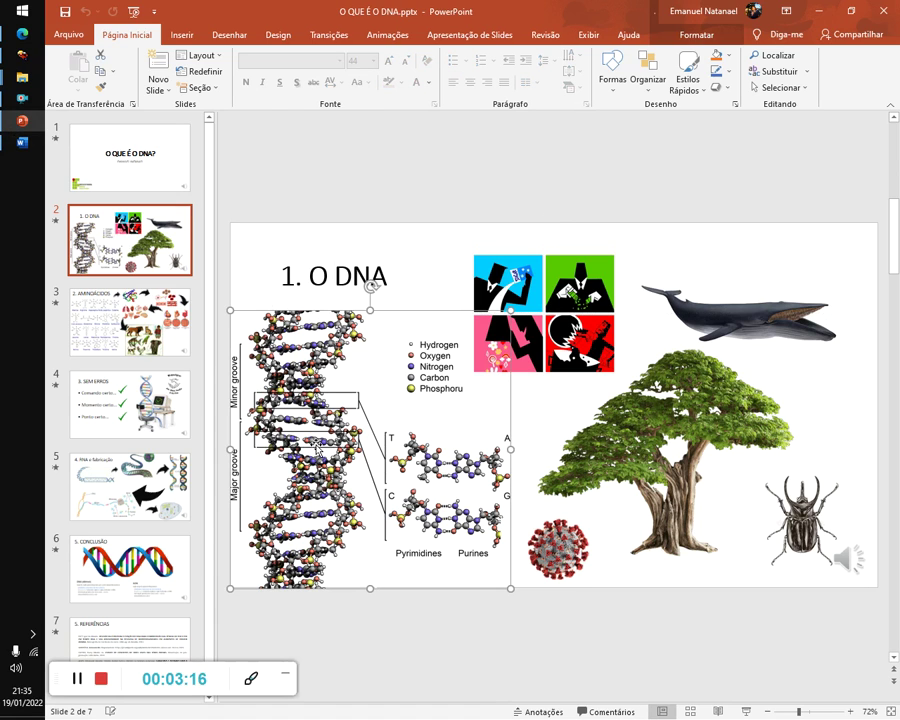
{"action": "left_click", "coordinate": [477, 661]}
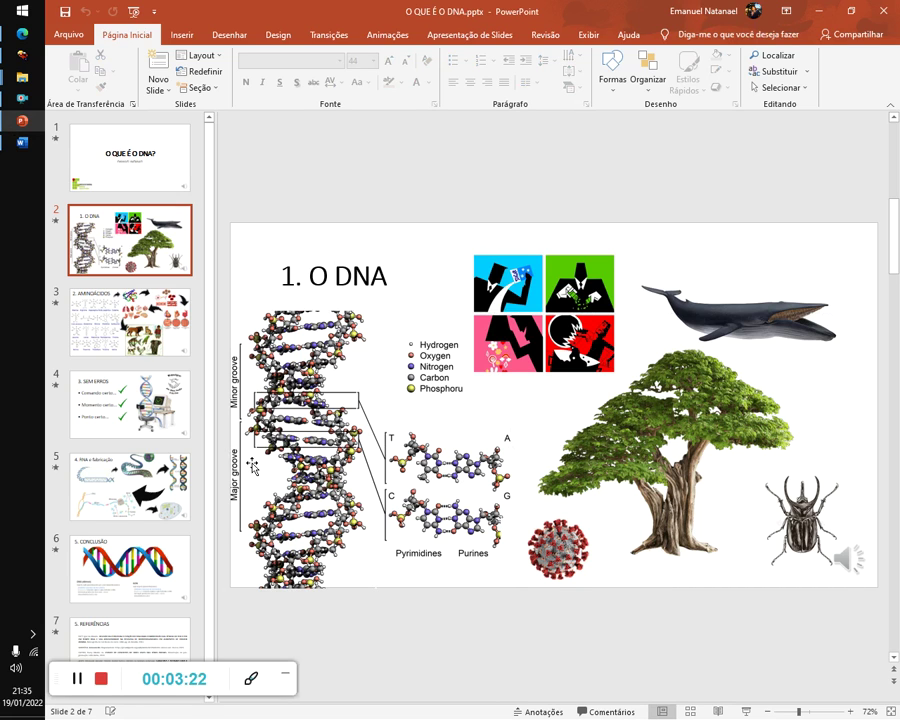
{"action": "left_click", "coordinate": [324, 466]}
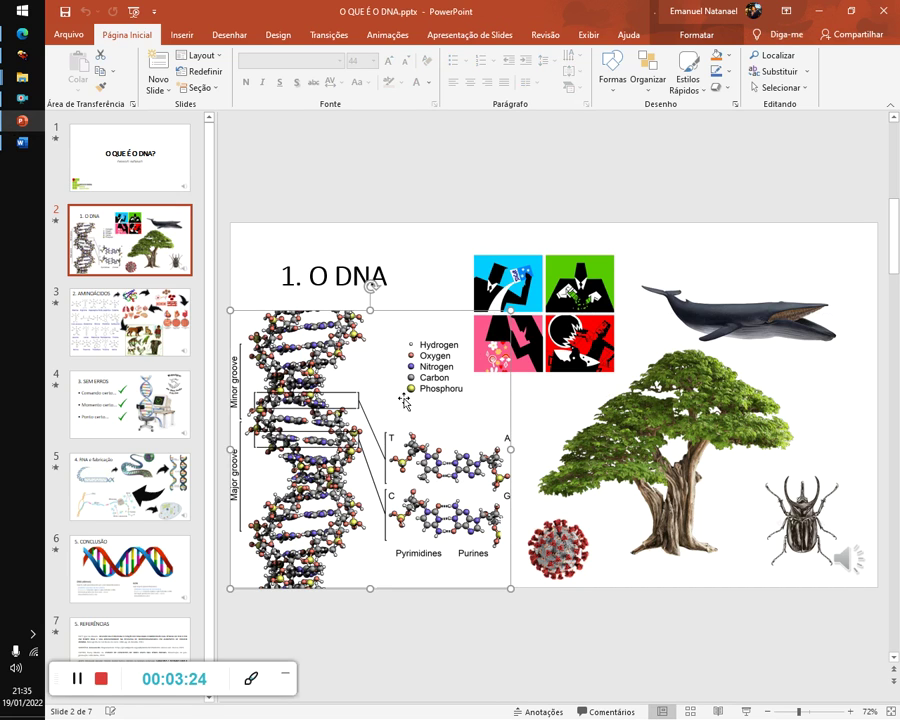
{"action": "left_click", "coordinate": [539, 351]}
{"action": "left_click", "coordinate": [740, 315]}
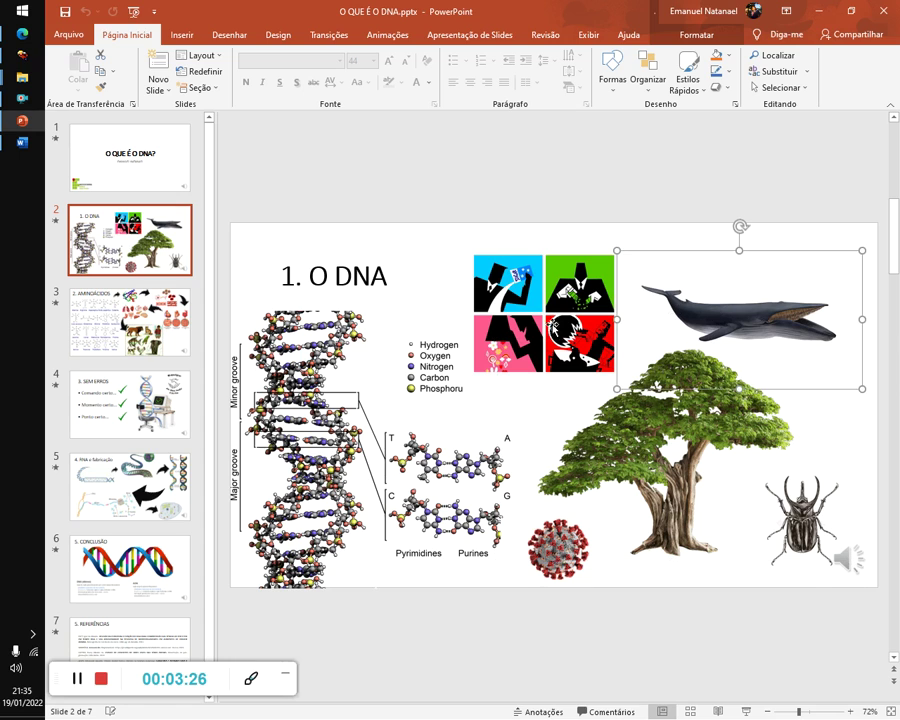
{"action": "left_click", "coordinate": [545, 290]}
{"action": "left_click", "coordinate": [324, 277]}
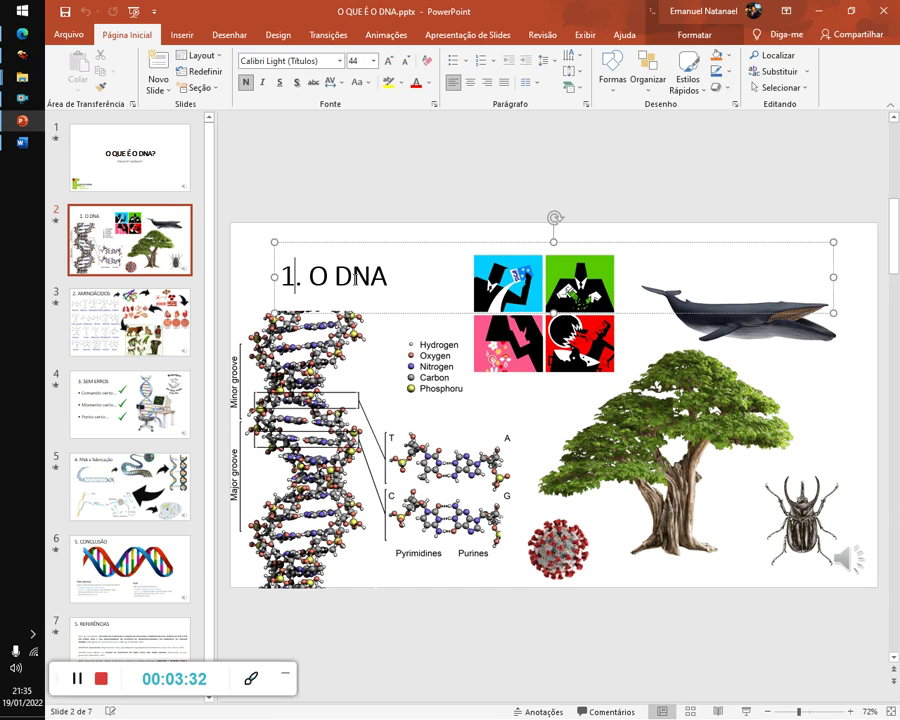
Reselect the DNA diagram, tree and whale, and tab through to the four-panel pictogram
{"action": "left_click", "coordinate": [320, 340]}
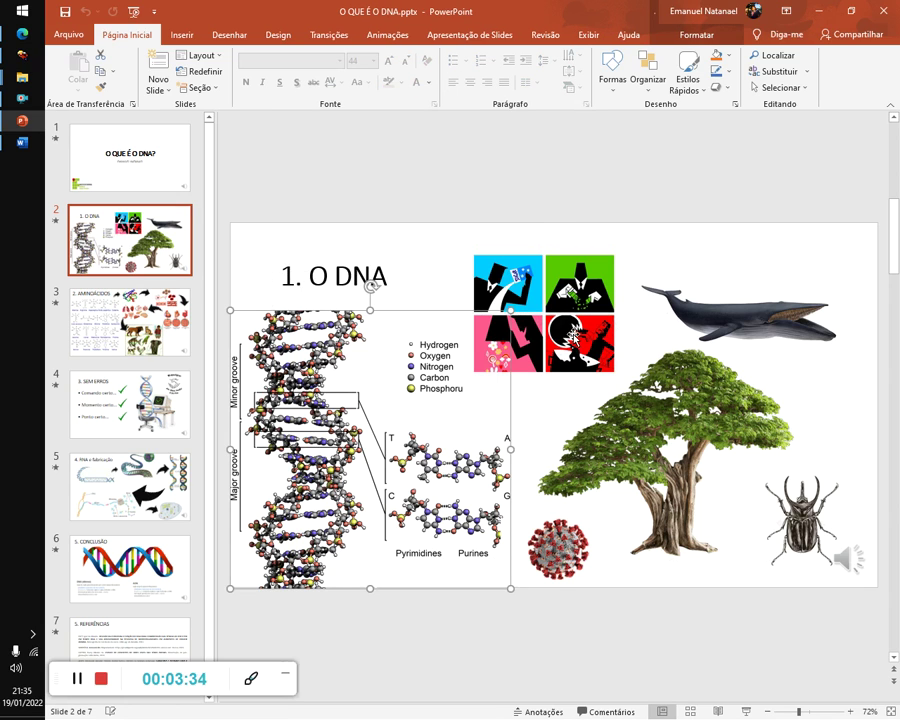
{"action": "left_click", "coordinate": [670, 450]}
{"action": "left_click", "coordinate": [733, 325]}
{"action": "left_click", "coordinate": [331, 345]}
{"action": "key", "text": "Tab"}
{"action": "left_click", "coordinate": [343, 275]}
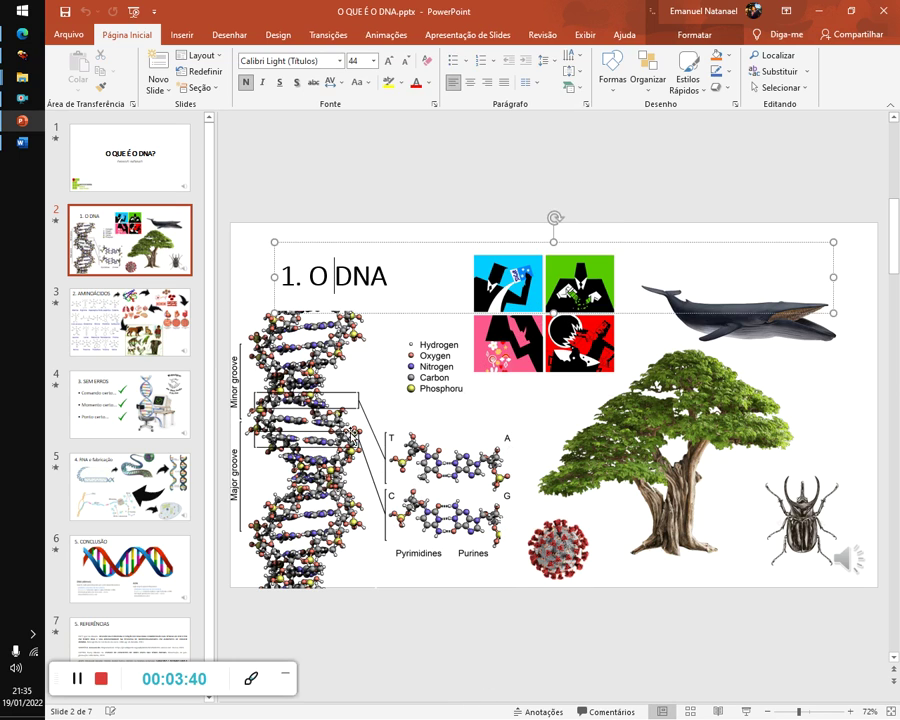
{"action": "left_click", "coordinate": [283, 353]}
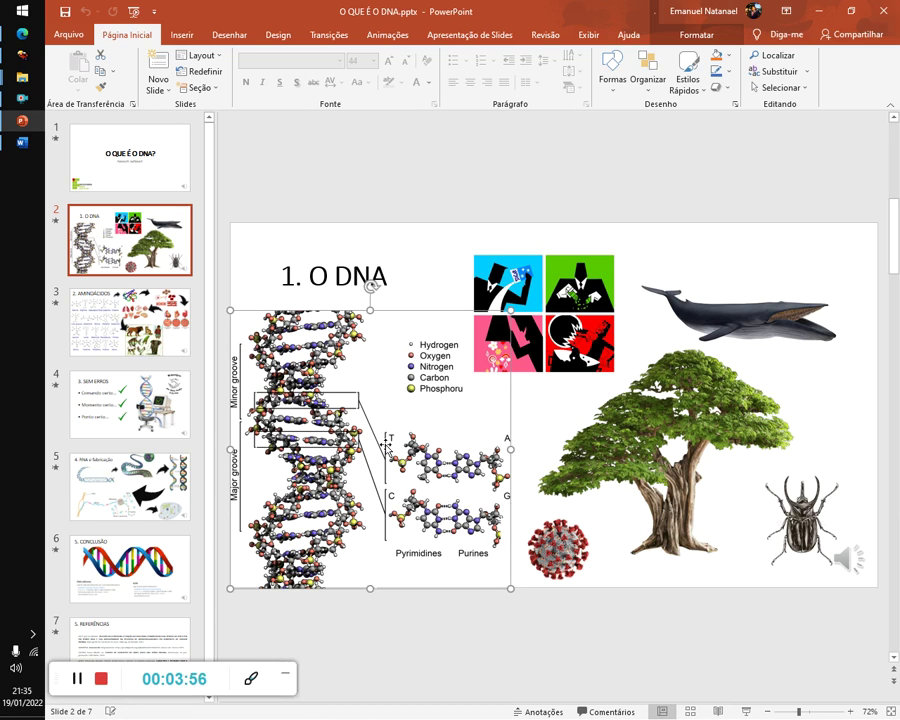
{"action": "left_click", "coordinate": [598, 338]}
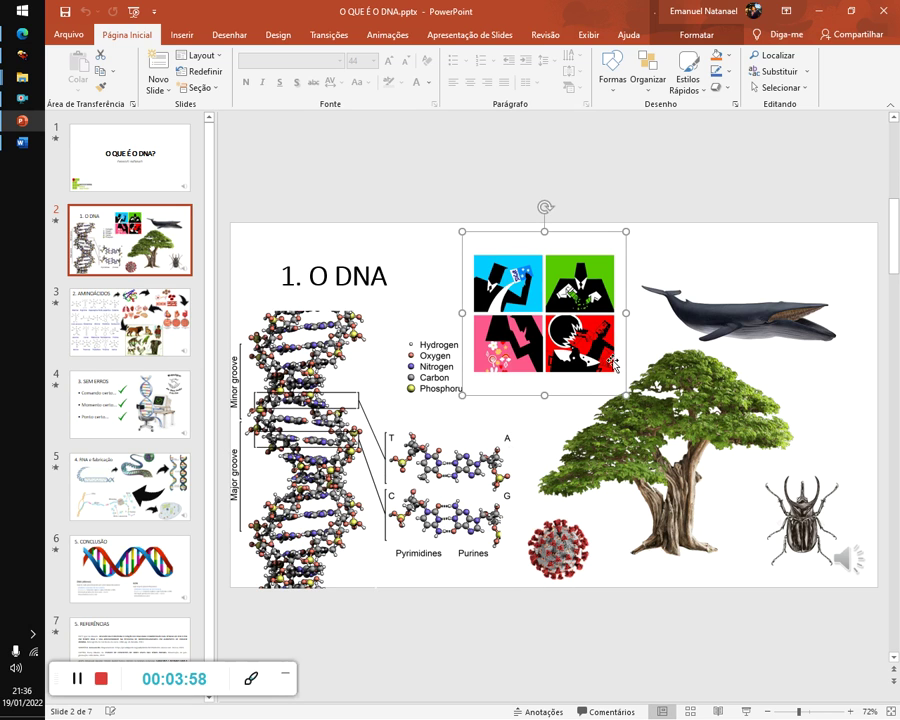
After a look at the Word script, select the tree, pictogram, virus and whale images
{"action": "left_click", "coordinate": [21, 141]}
{"action": "left_click", "coordinate": [20, 121]}
{"action": "left_click", "coordinate": [533, 360]}
{"action": "left_click", "coordinate": [530, 296]}
{"action": "key", "text": "Tab"}
{"action": "key", "text": "Tab"}
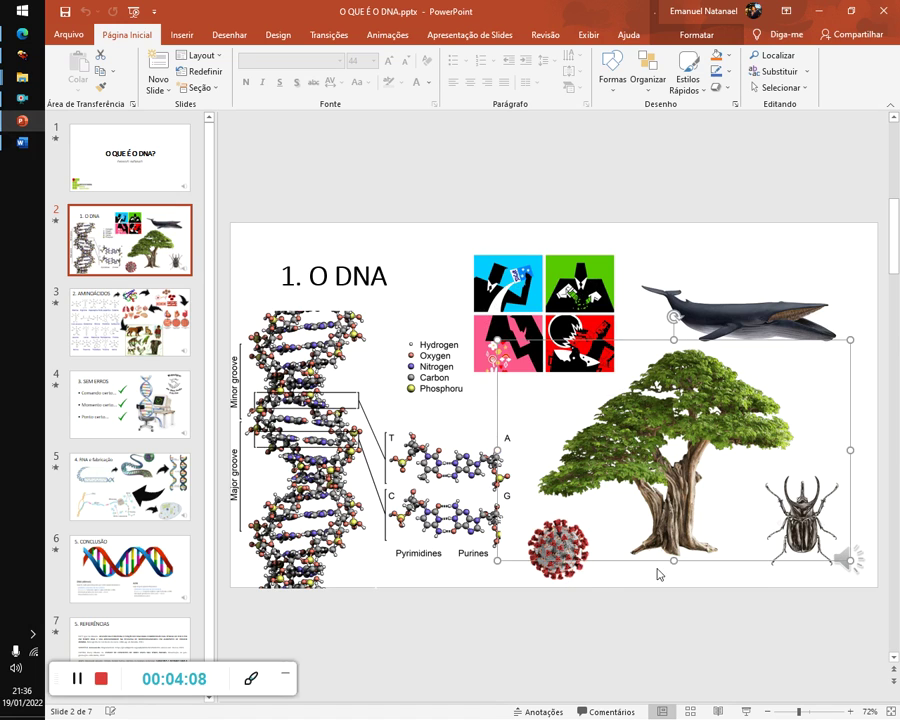
{"action": "left_click", "coordinate": [550, 584]}
{"action": "left_click", "coordinate": [536, 564]}
{"action": "left_click", "coordinate": [727, 333]}
{"action": "left_click", "coordinate": [560, 310]}
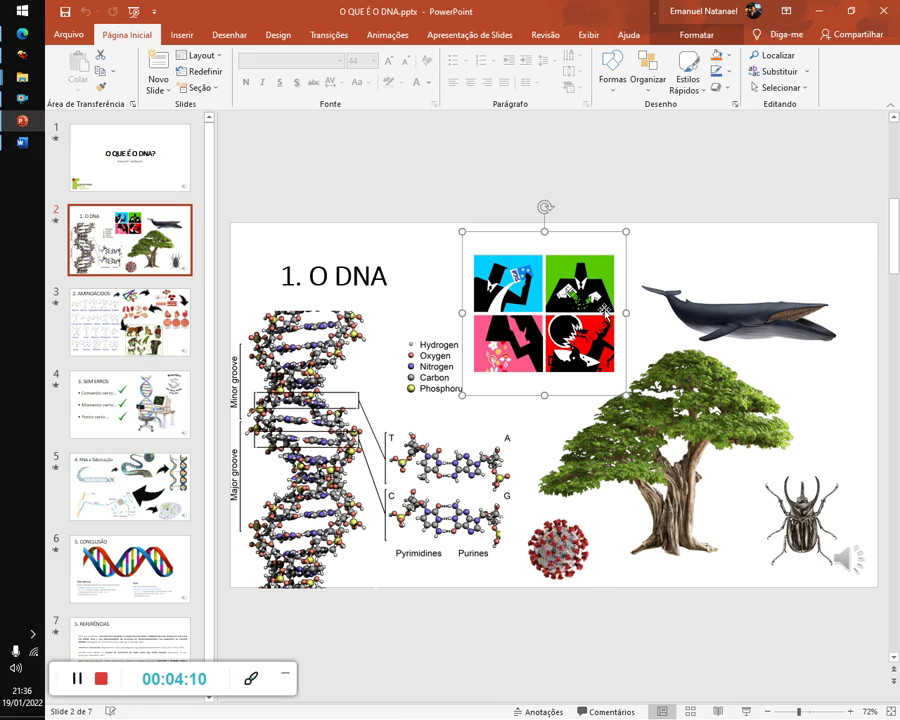
{"action": "left_click", "coordinate": [727, 320]}
{"action": "left_click", "coordinate": [690, 420]}
Review the DNA diagram, comic, tree, whale, coronavirus and beetle pictures one by one
{"action": "left_click", "coordinate": [559, 313]}
{"action": "left_click", "coordinate": [370, 390]}
{"action": "left_click", "coordinate": [700, 440]}
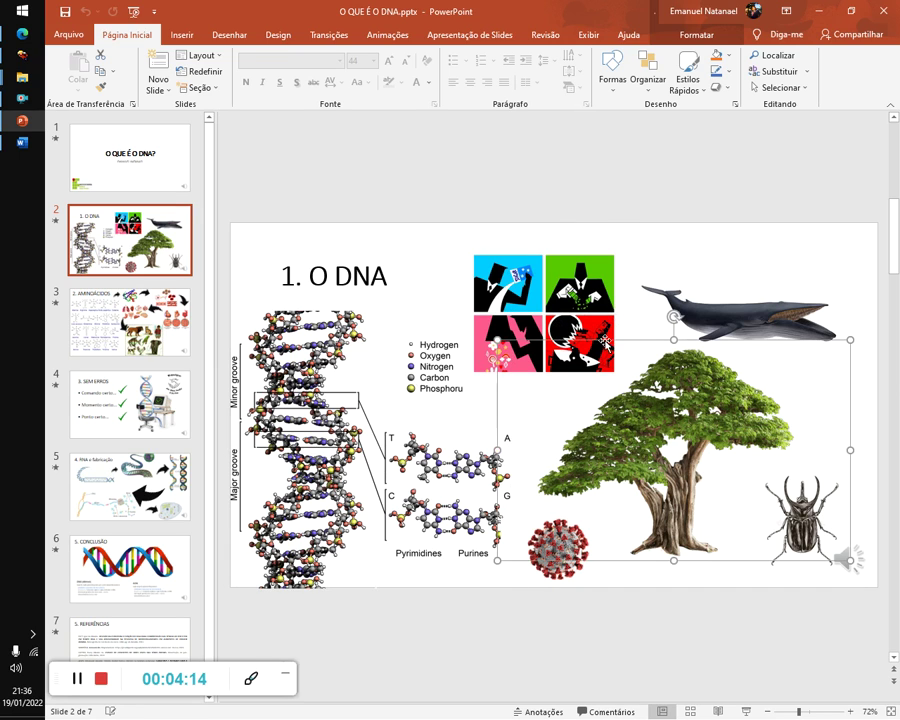
{"action": "left_click", "coordinate": [545, 313]}
{"action": "left_click", "coordinate": [740, 318]}
{"action": "left_click", "coordinate": [703, 441]}
{"action": "left_click", "coordinate": [740, 318]}
{"action": "left_click", "coordinate": [690, 440]}
{"action": "left_click", "coordinate": [560, 548]}
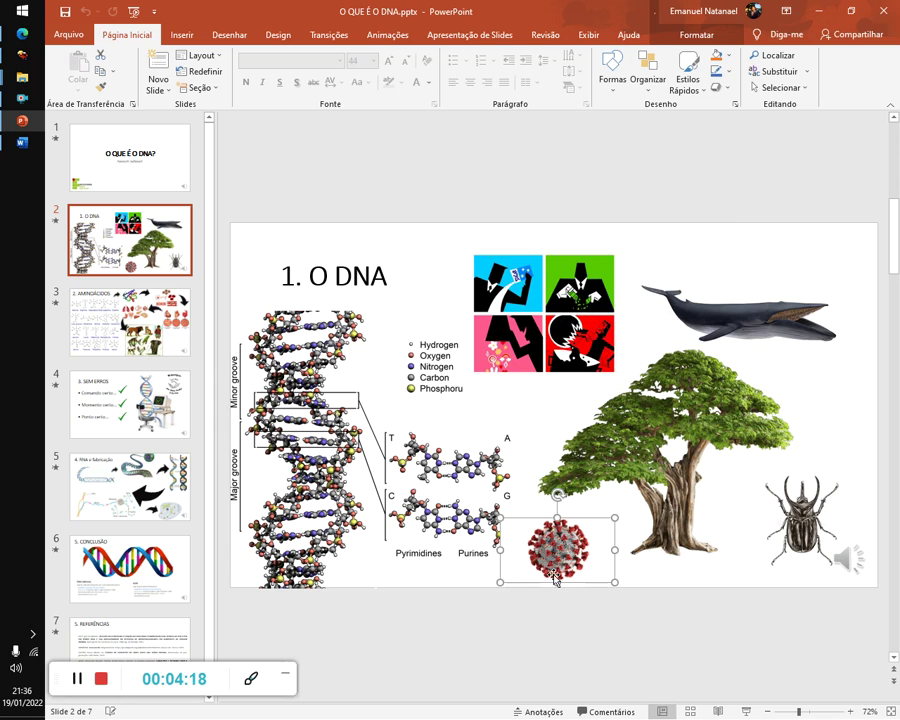
{"action": "left_click", "coordinate": [785, 538]}
Advance to slide 3 and read scenes 01 and 02 of the DNA.docx script
{"action": "key", "text": "Page_Down"}
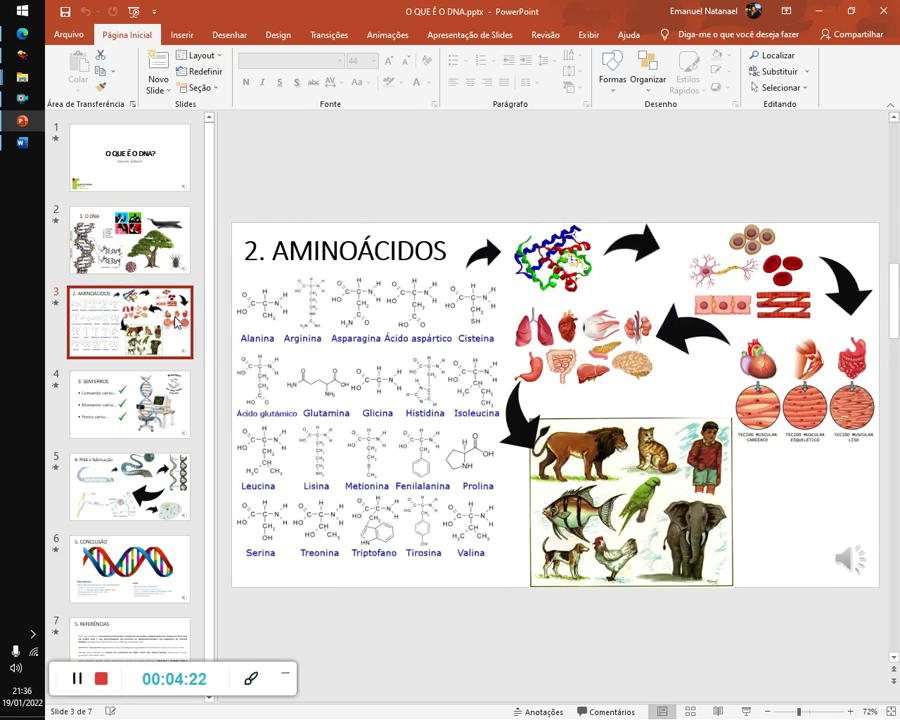
{"action": "left_click", "coordinate": [21, 142]}
{"action": "scroll", "coordinate": [452, 372], "scroll_direction": "down", "scroll_amount": 2}
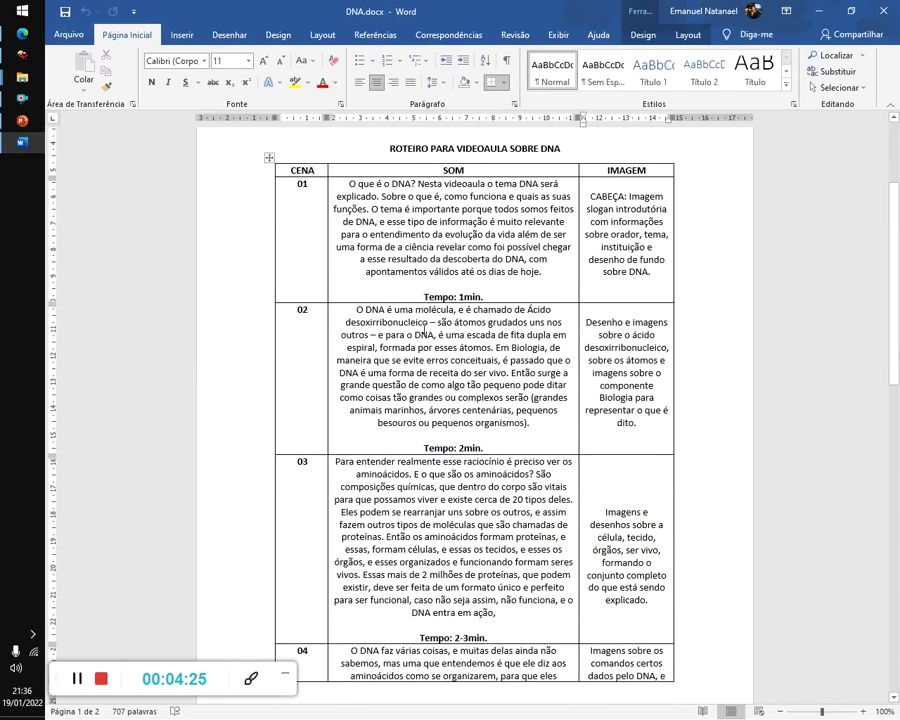
{"action": "scroll", "coordinate": [452, 372], "scroll_direction": "down", "scroll_amount": 2}
{"action": "scroll", "coordinate": [466, 253], "scroll_direction": "up", "scroll_amount": 1}
{"action": "scroll", "coordinate": [466, 253], "scroll_direction": "up", "scroll_amount": 1}
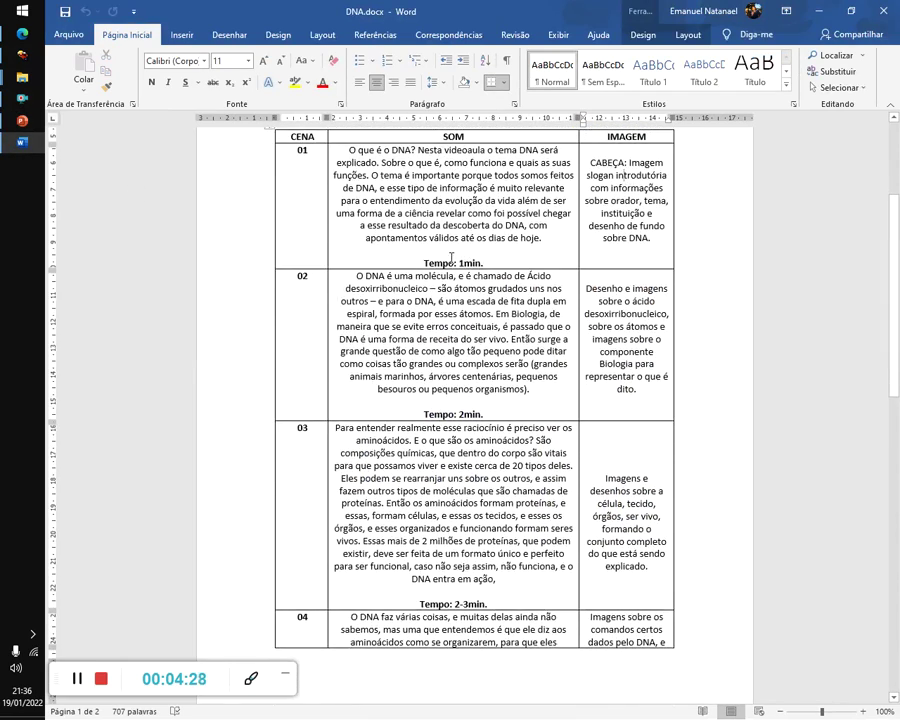
{"action": "left_click", "coordinate": [458, 263]}
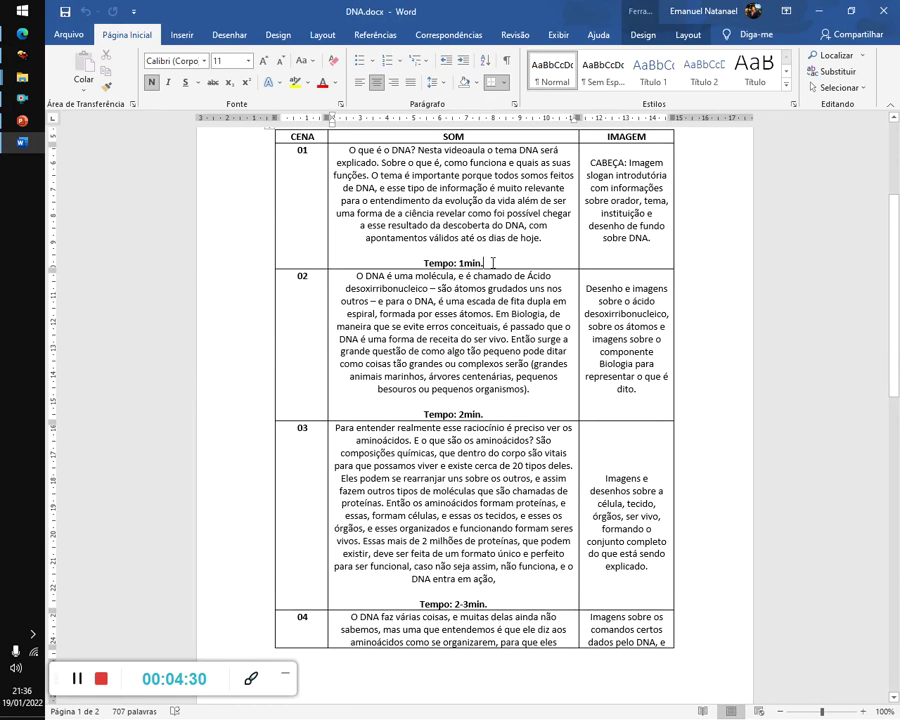
{"action": "key", "text": "End"}
{"action": "scroll", "coordinate": [397, 271], "scroll_direction": "down", "scroll_amount": 1}
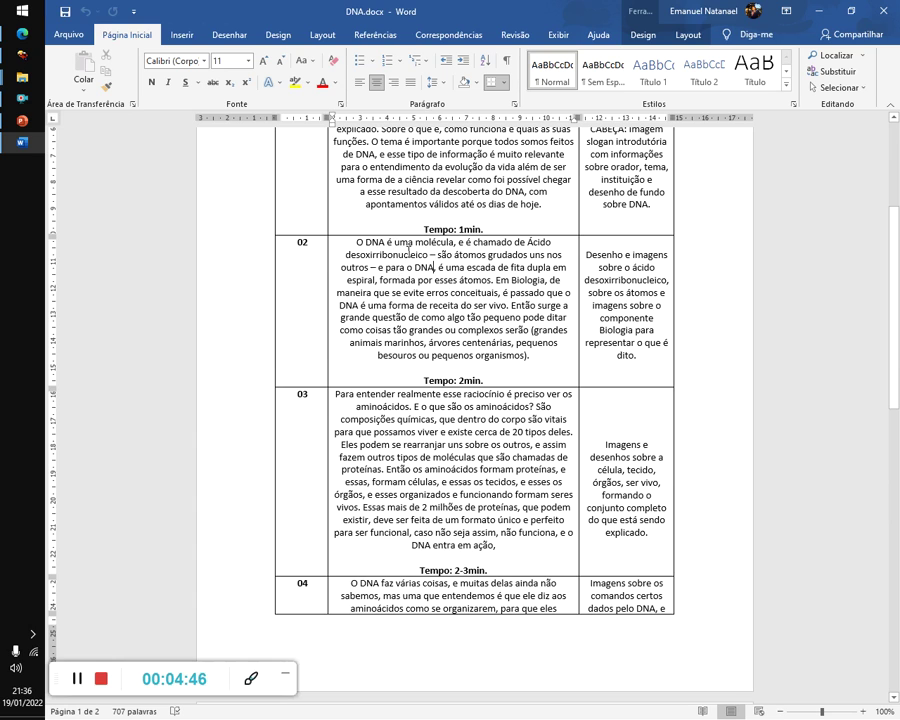
{"action": "left_click", "coordinate": [476, 255]}
Select slide 3's amino-acid structures picture and tab on to the animals picture
{"action": "left_click", "coordinate": [21, 121]}
{"action": "left_click", "coordinate": [285, 345]}
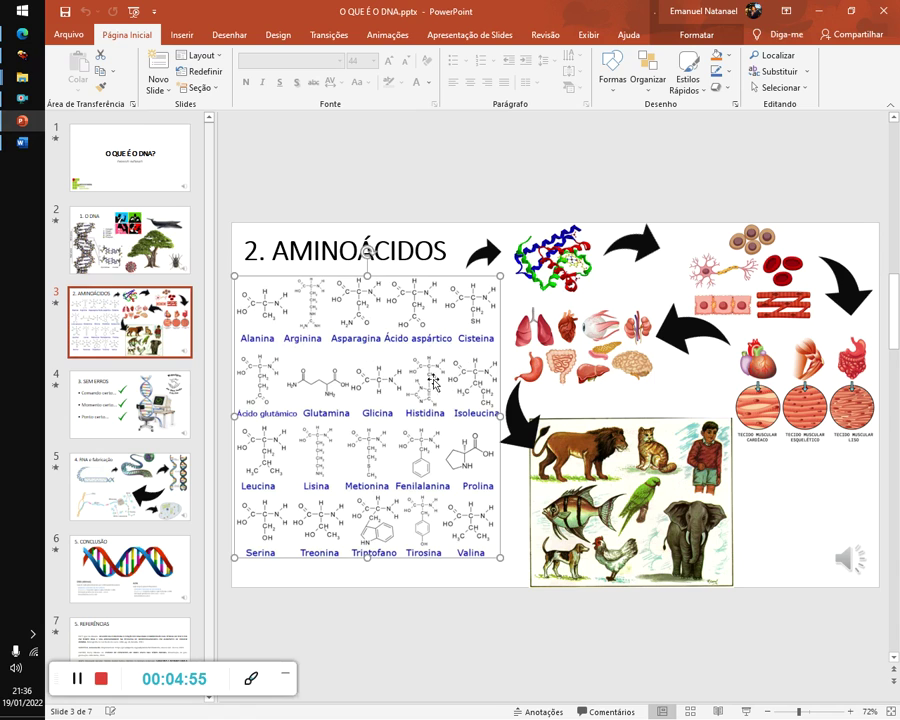
{"action": "key", "text": "Tab"}
{"action": "key", "text": "Tab"}
{"action": "key", "text": "Tab"}
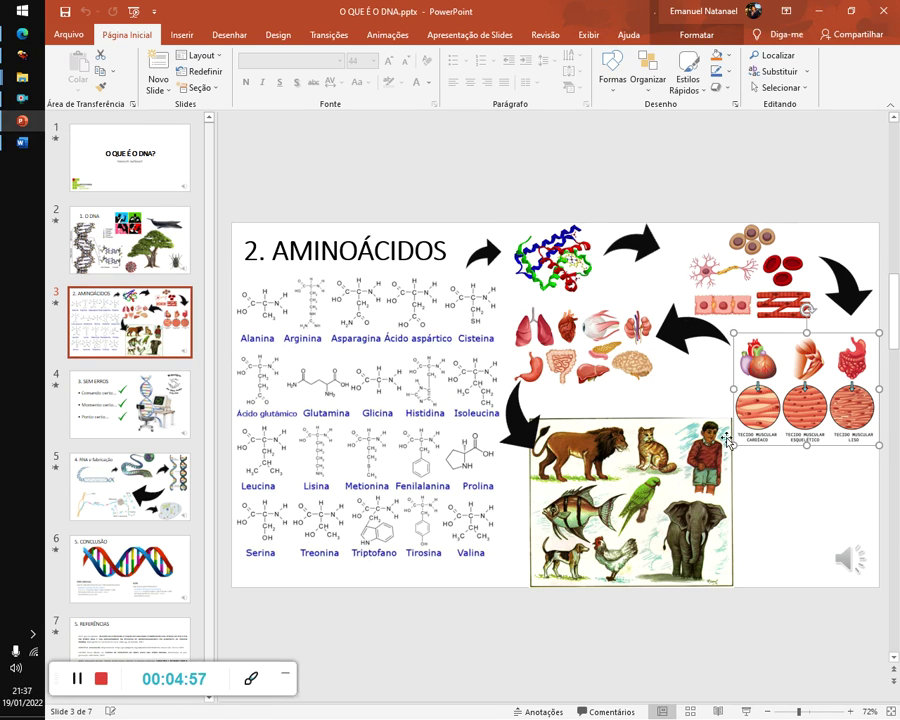
{"action": "key", "text": "Tab"}
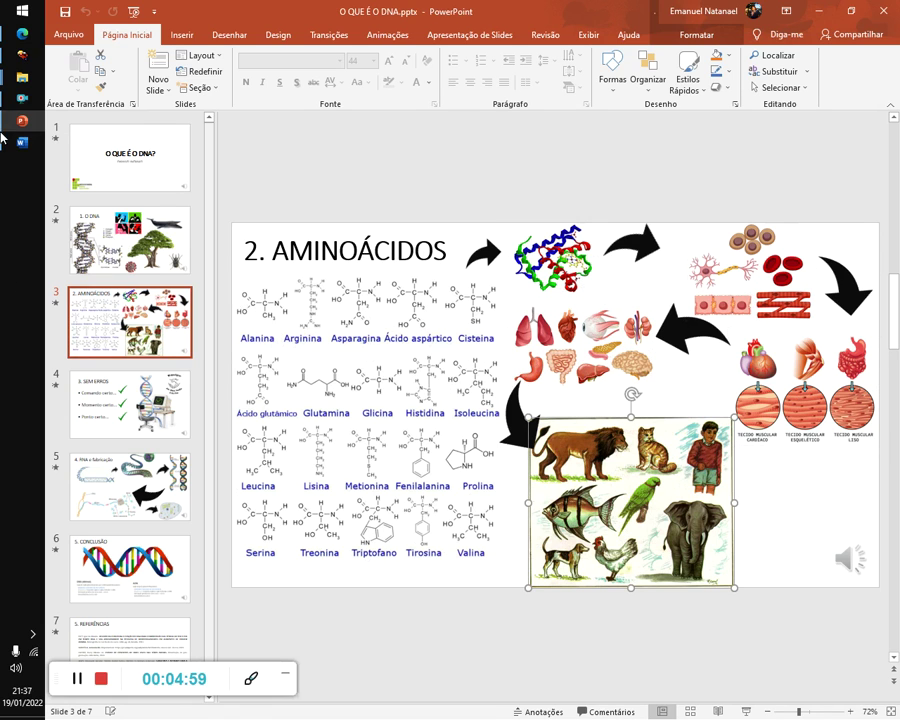
{"action": "mouse_move", "coordinate": [22, 142]}
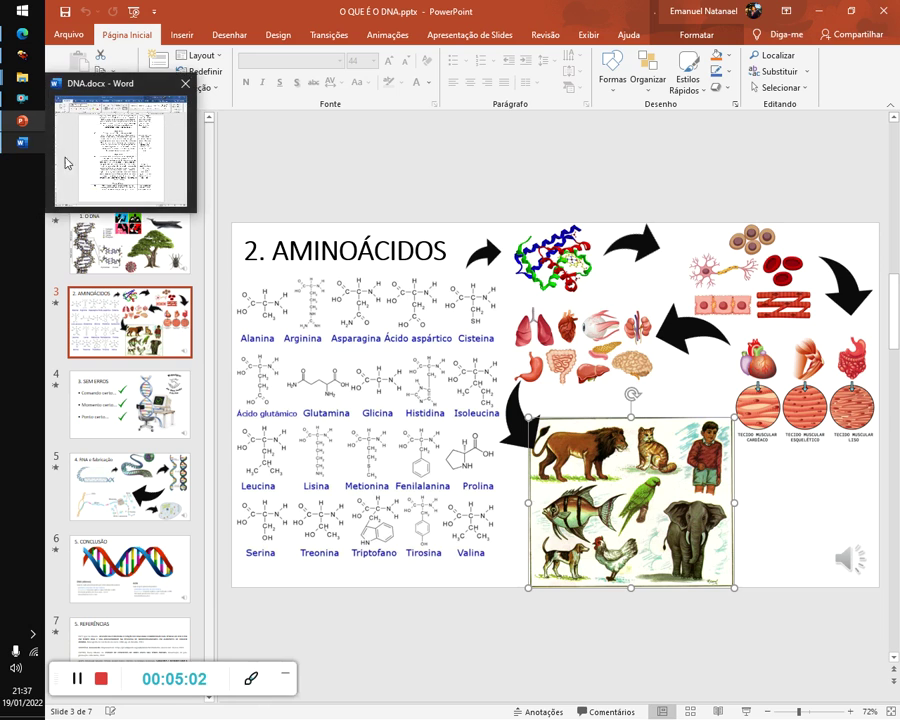
Recheck scene 02's narration in Word, then reselect slide 3's amino-acid picture
{"action": "left_click", "coordinate": [66, 163]}
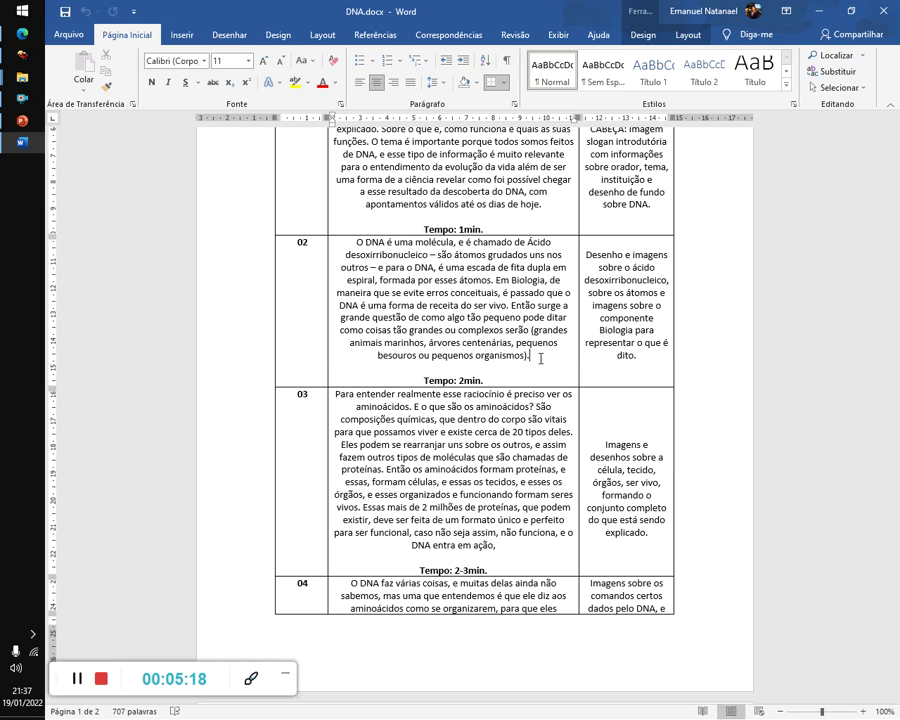
{"action": "left_click", "coordinate": [437, 293]}
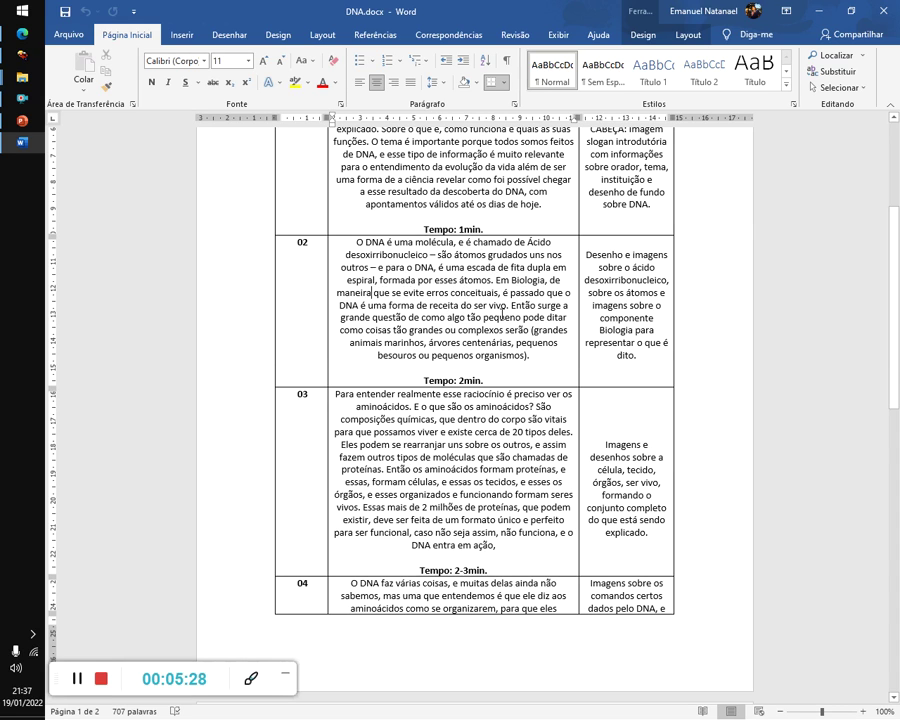
{"action": "left_click", "coordinate": [22, 120]}
{"action": "left_click", "coordinate": [432, 356]}
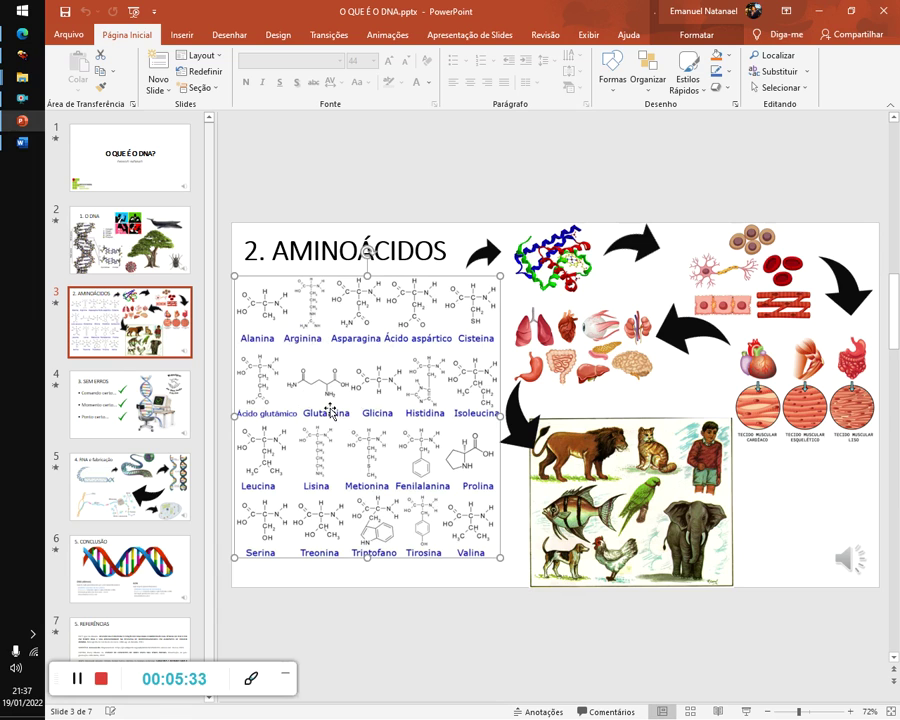
Review slide 3's protein, cell, muscle, organ and animal pictures, then go to slide 4, 3. SEM ERROS
{"action": "key", "text": "Tab"}
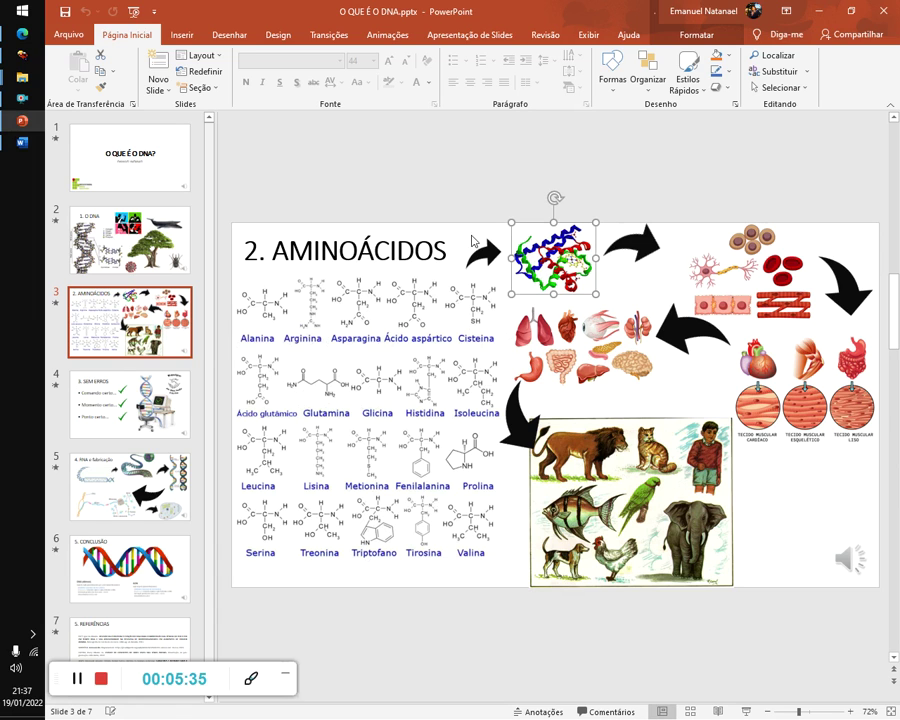
{"action": "left_click", "coordinate": [806, 256]}
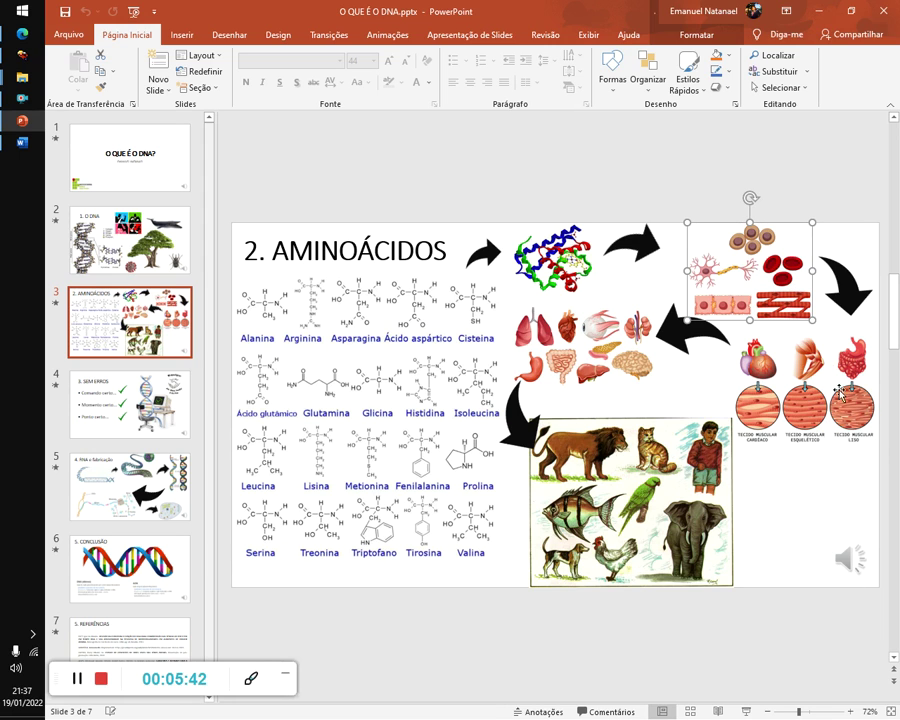
{"action": "left_click", "coordinate": [840, 395]}
{"action": "left_click", "coordinate": [572, 354]}
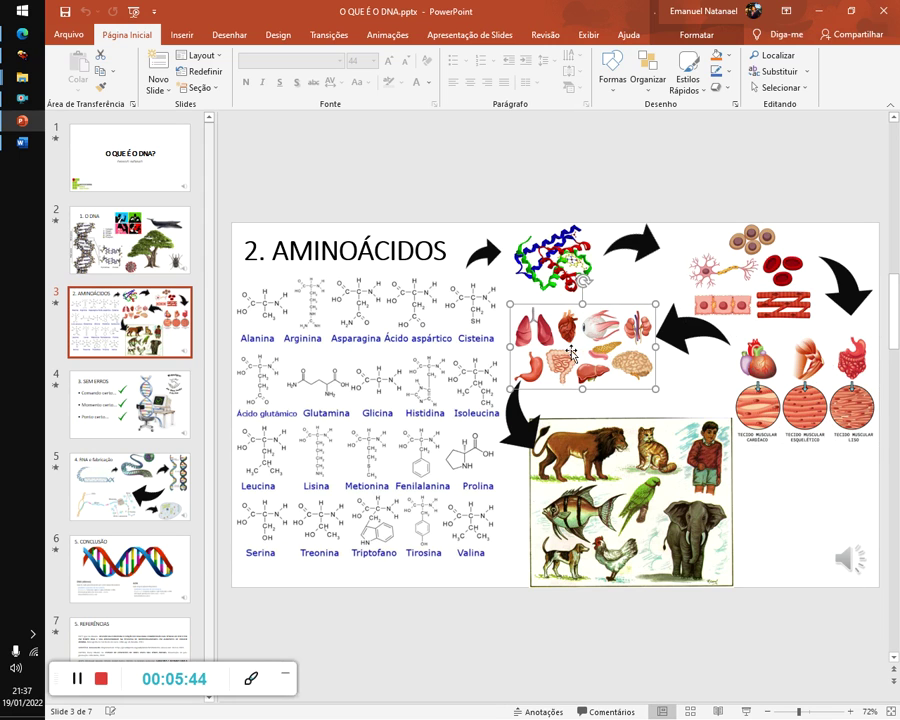
{"action": "left_click", "coordinate": [565, 527]}
{"action": "left_click", "coordinate": [680, 655]}
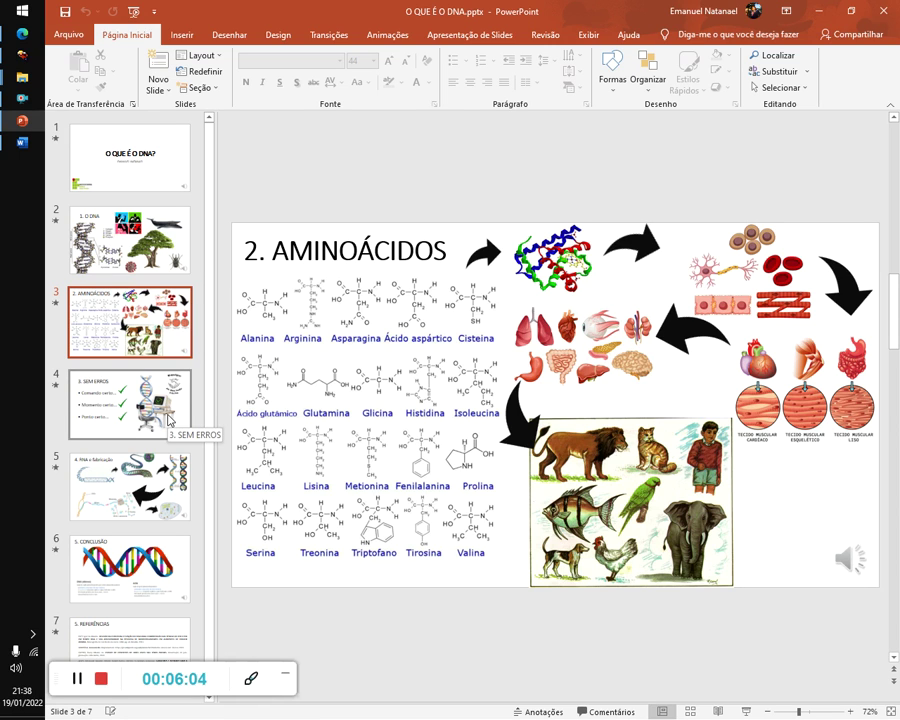
{"action": "left_click", "coordinate": [170, 420]}
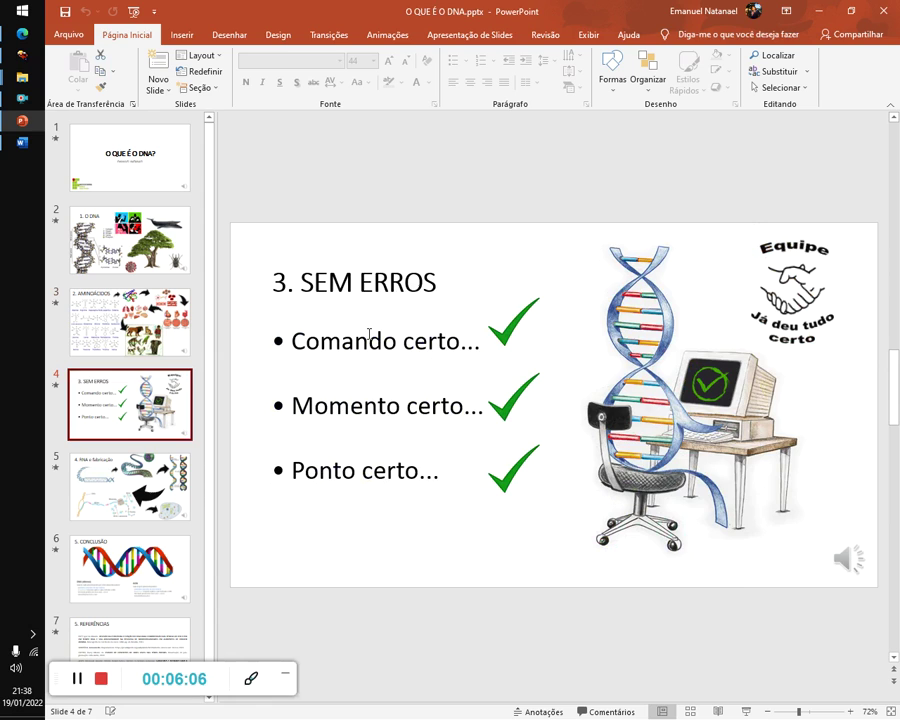
Inspect slide 4's title, bulleted list and DNA-and-computer picture
{"action": "left_click", "coordinate": [361, 283]}
{"action": "left_click", "coordinate": [401, 383]}
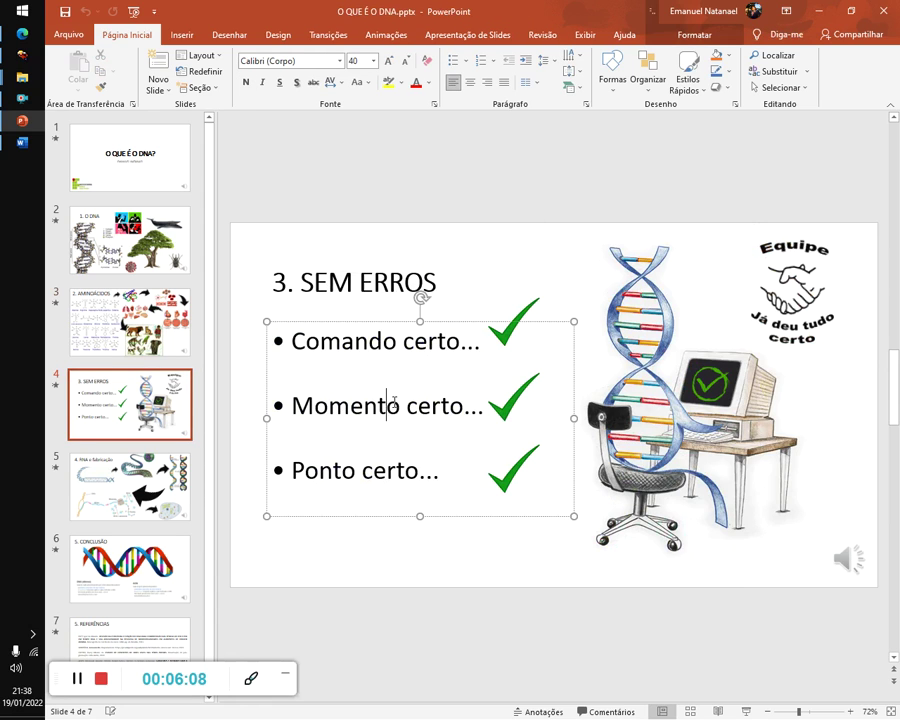
{"action": "left_click", "coordinate": [651, 450]}
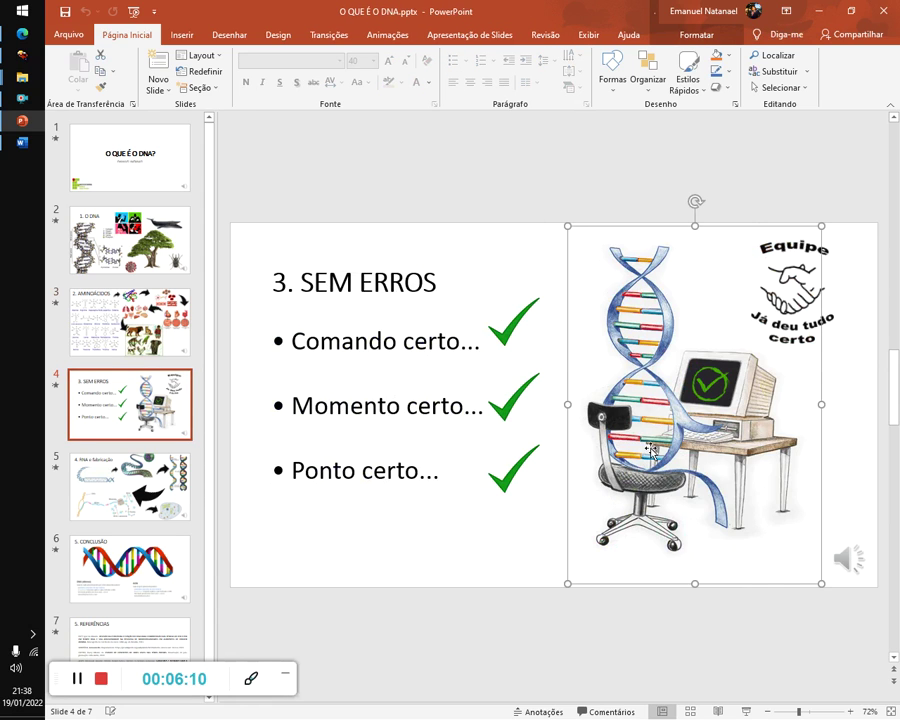
{"action": "left_click", "coordinate": [598, 665]}
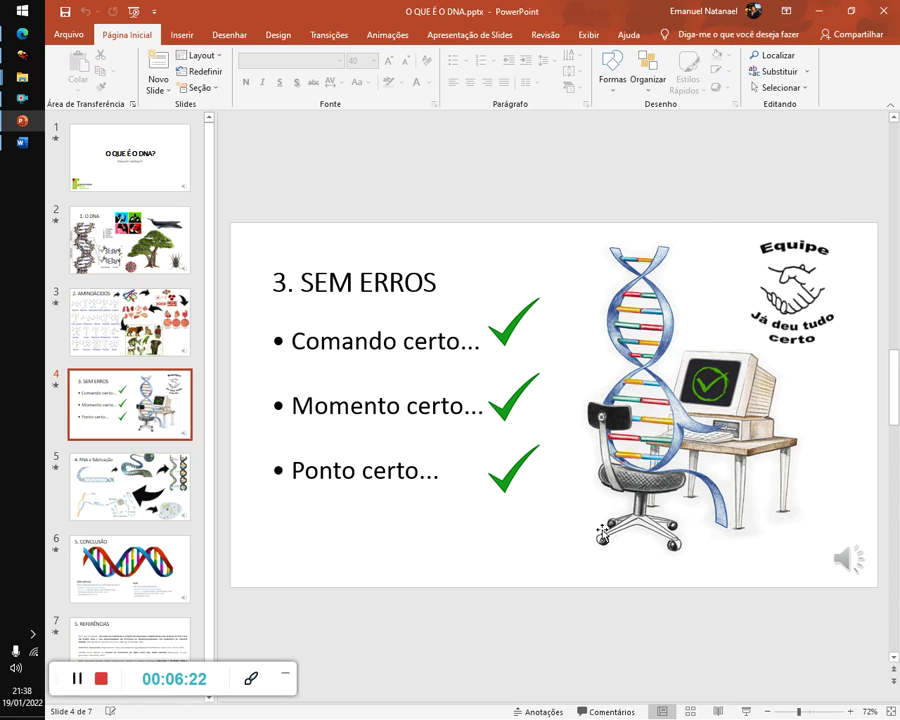
Recheck the 3. SEM ERROS title and first bullet, then read scenes 02–03 in the Word script
{"action": "left_click", "coordinate": [296, 278]}
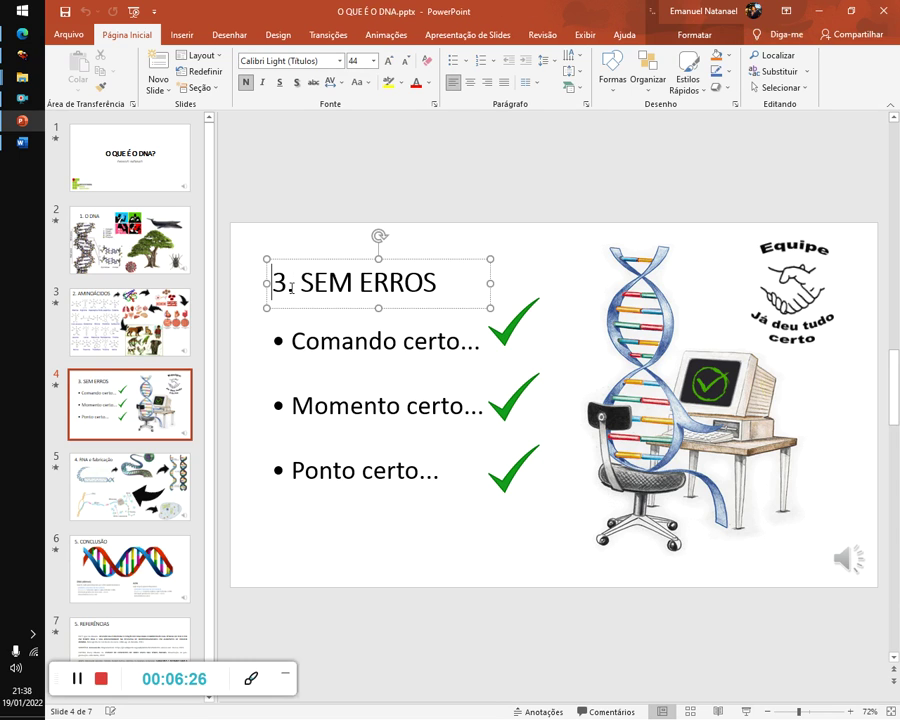
{"action": "left_click", "coordinate": [393, 278]}
{"action": "left_click", "coordinate": [395, 341]}
{"action": "left_click", "coordinate": [416, 341]}
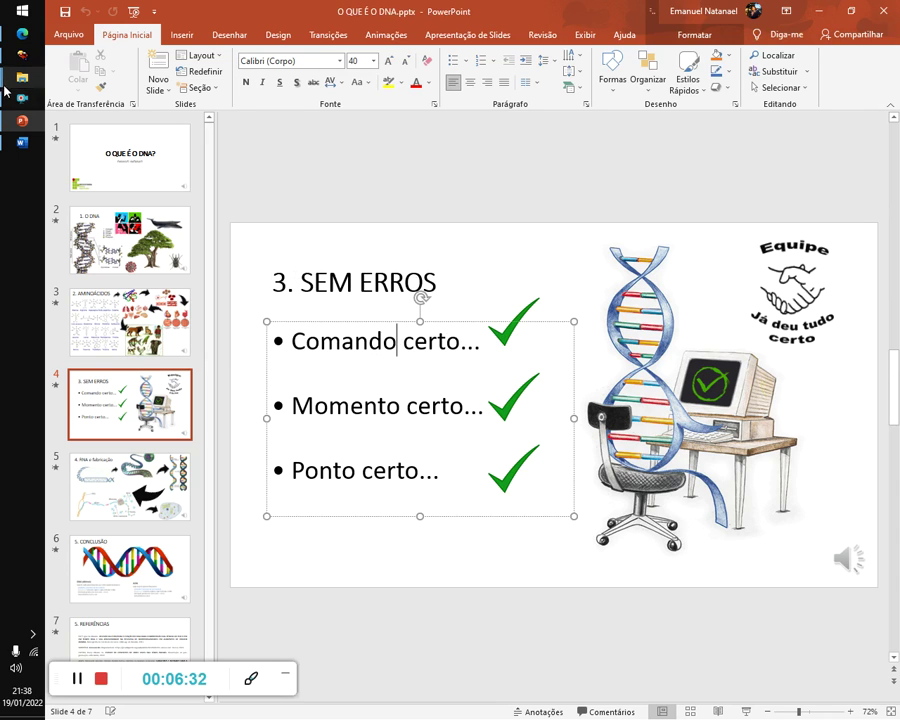
{"action": "key", "text": "alt+Tab"}
{"action": "scroll", "coordinate": [451, 344], "scroll_direction": "down", "scroll_amount": 2}
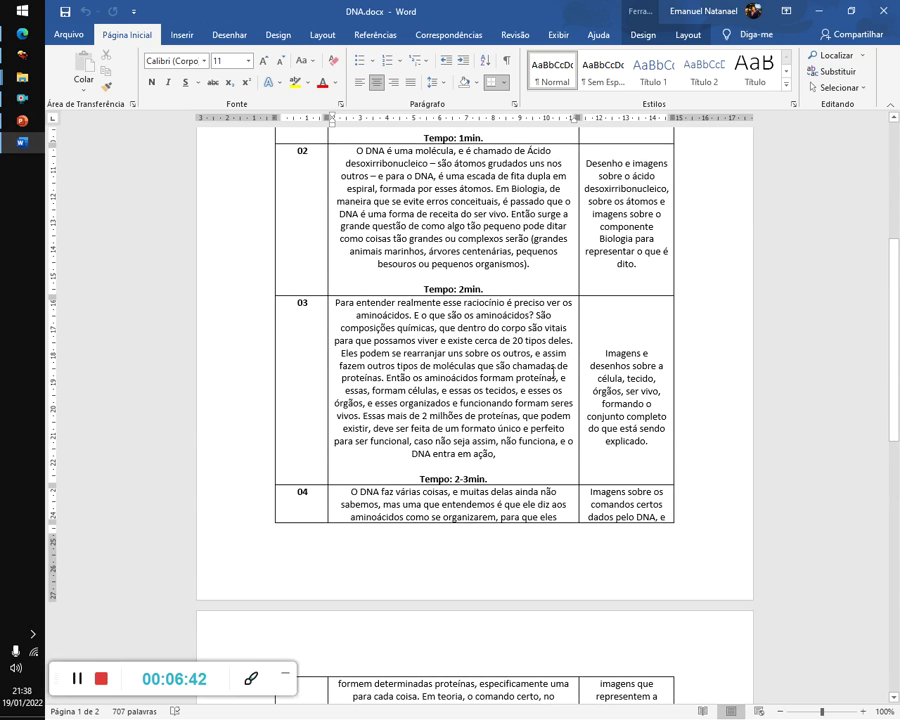
Read the Word script down through scenes 04–05, then return to PowerPoint's slide 4
{"action": "scroll", "coordinate": [552, 370], "scroll_direction": "down", "scroll_amount": 1}
{"action": "scroll", "coordinate": [500, 300], "scroll_direction": "down", "scroll_amount": 1}
{"action": "scroll", "coordinate": [430, 220], "scroll_direction": "down", "scroll_amount": 1}
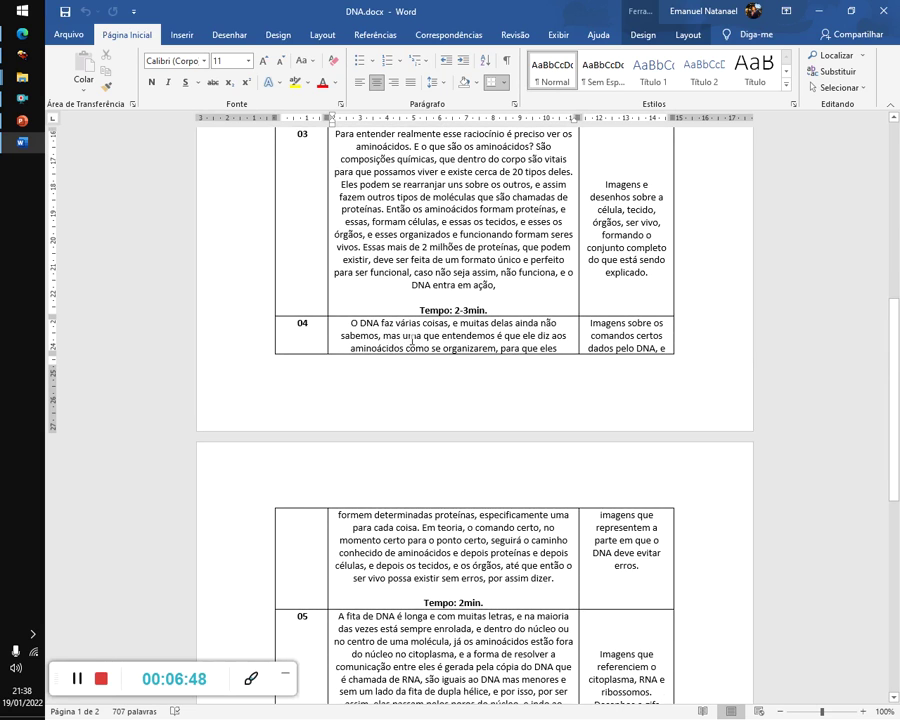
{"action": "scroll", "coordinate": [544, 343], "scroll_direction": "down", "scroll_amount": 1}
{"action": "scroll", "coordinate": [609, 358], "scroll_direction": "down", "scroll_amount": 1}
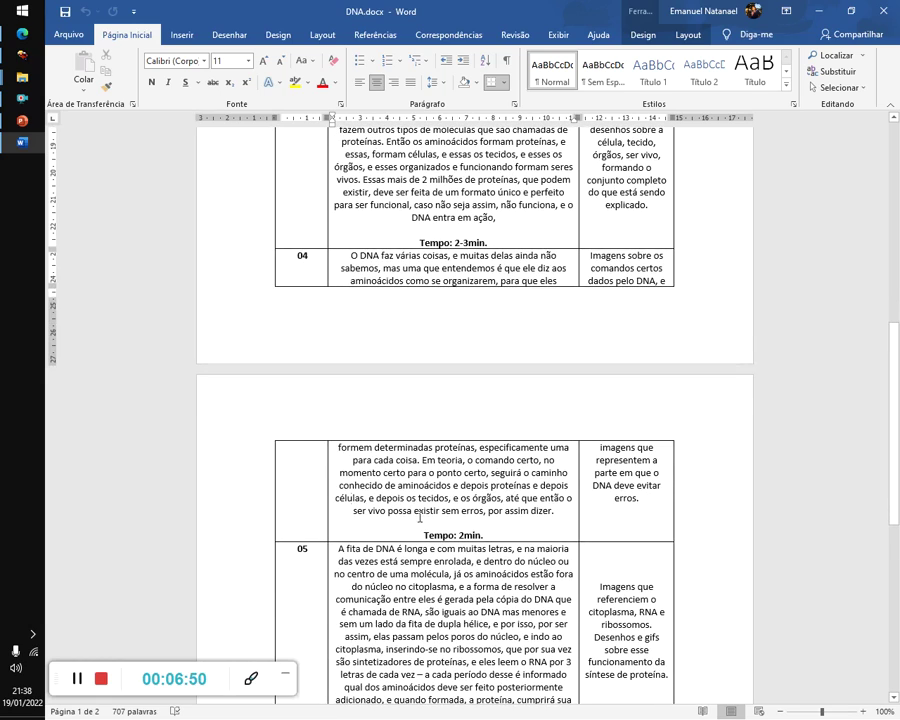
{"action": "key", "text": "alt+Tab"}
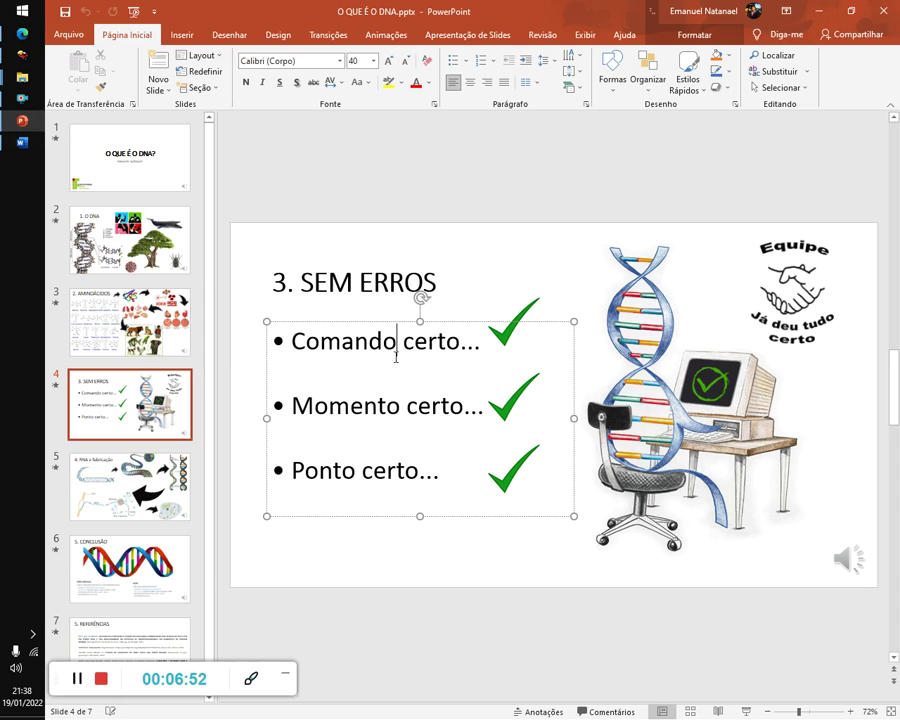
{"action": "key", "text": "Right"}
{"action": "key", "text": "Right"}
{"action": "key", "text": "Right"}
{"action": "left_click", "coordinate": [820, 305]}
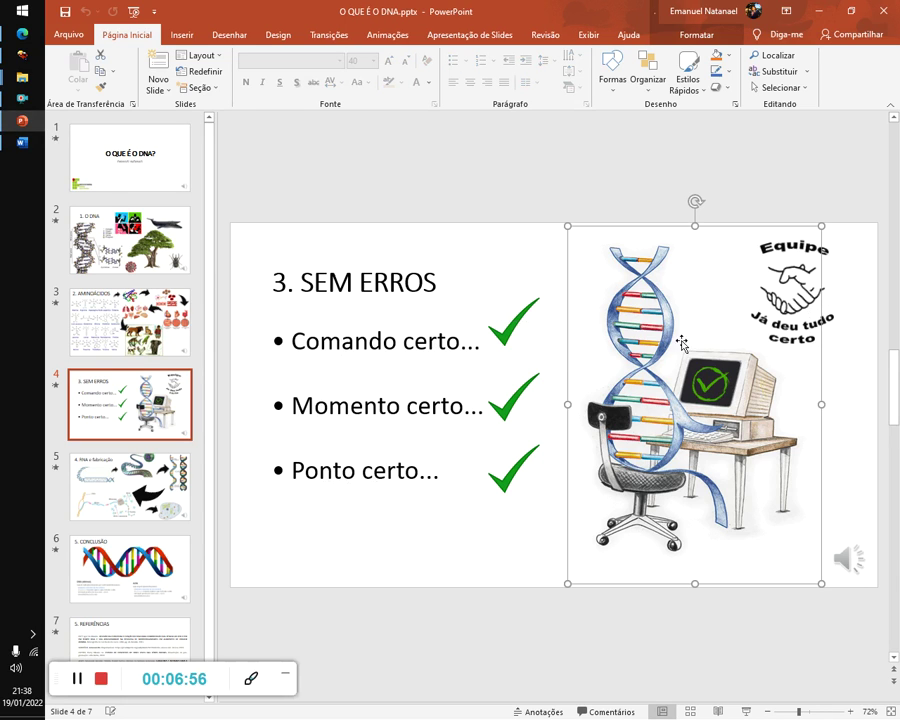
{"action": "left_click", "coordinate": [135, 377]}
{"action": "left_click", "coordinate": [145, 490]}
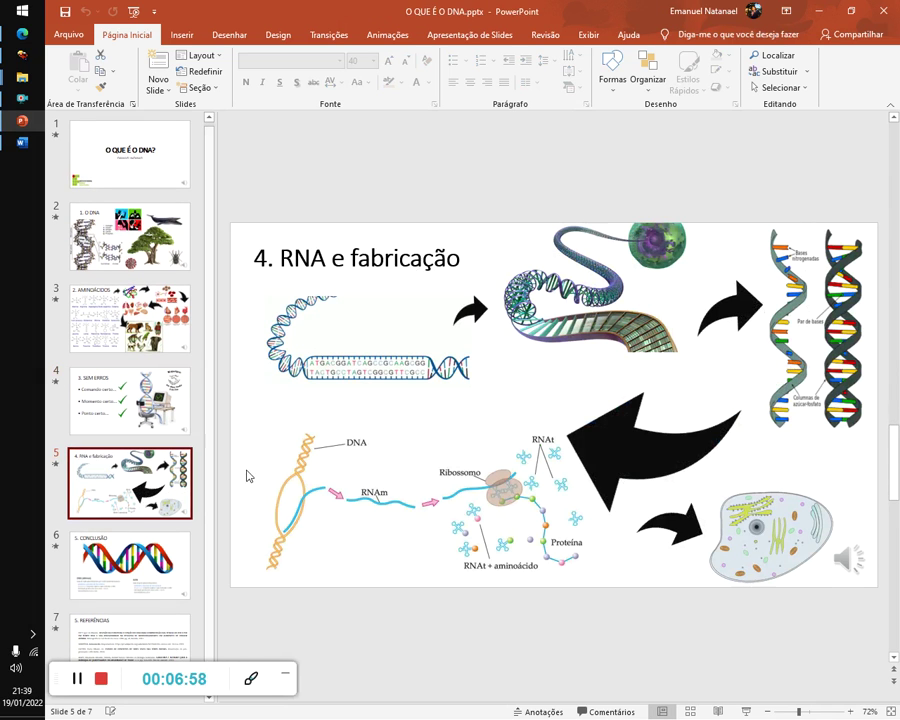
{"action": "left_click", "coordinate": [330, 258]}
{"action": "left_click", "coordinate": [410, 258]}
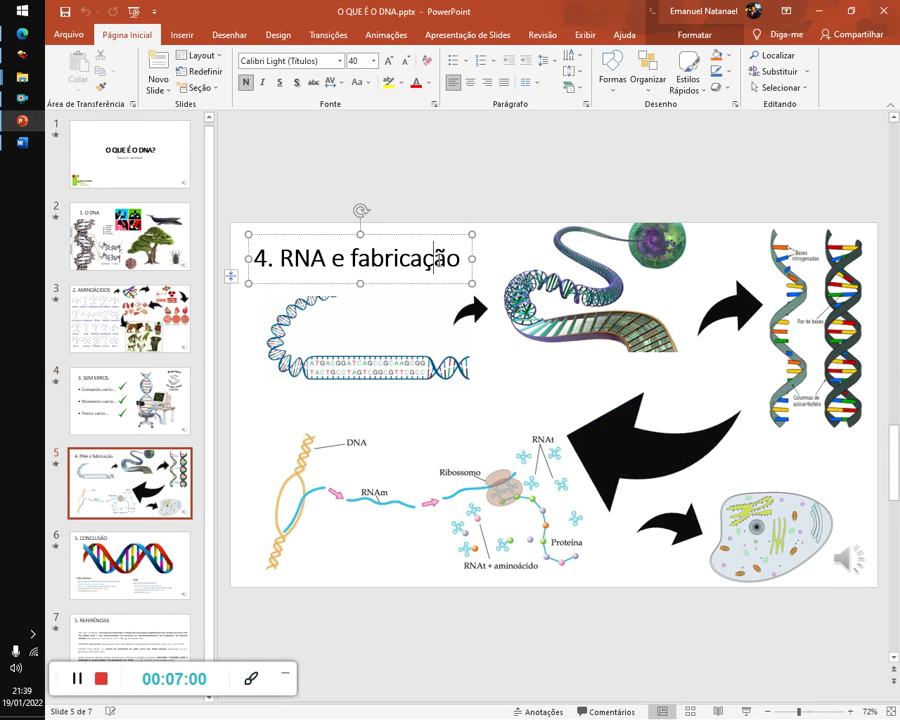
{"action": "left_click", "coordinate": [335, 320]}
{"action": "left_click", "coordinate": [584, 210]}
{"action": "left_click", "coordinate": [760, 340]}
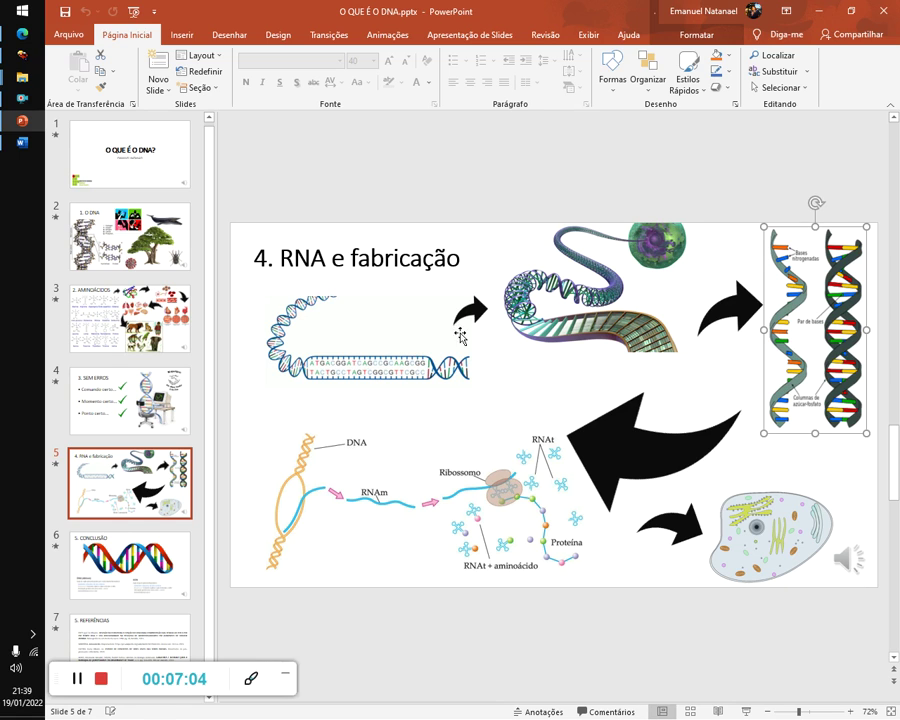
{"action": "left_click", "coordinate": [470, 310]}
{"action": "left_click", "coordinate": [728, 308]}
{"action": "left_click", "coordinate": [669, 455]}
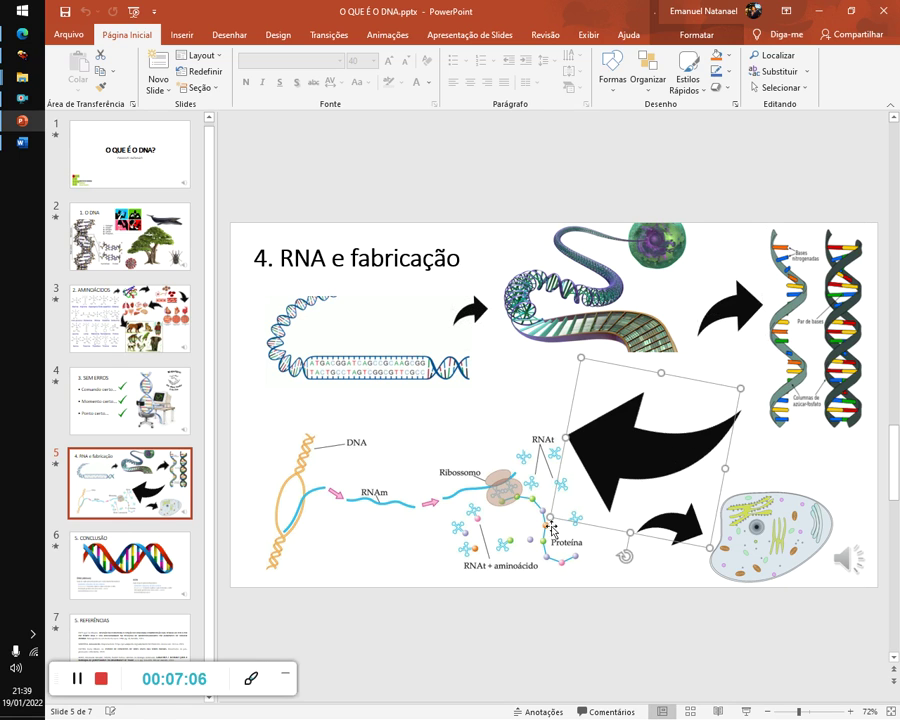
{"action": "left_click", "coordinate": [643, 662]}
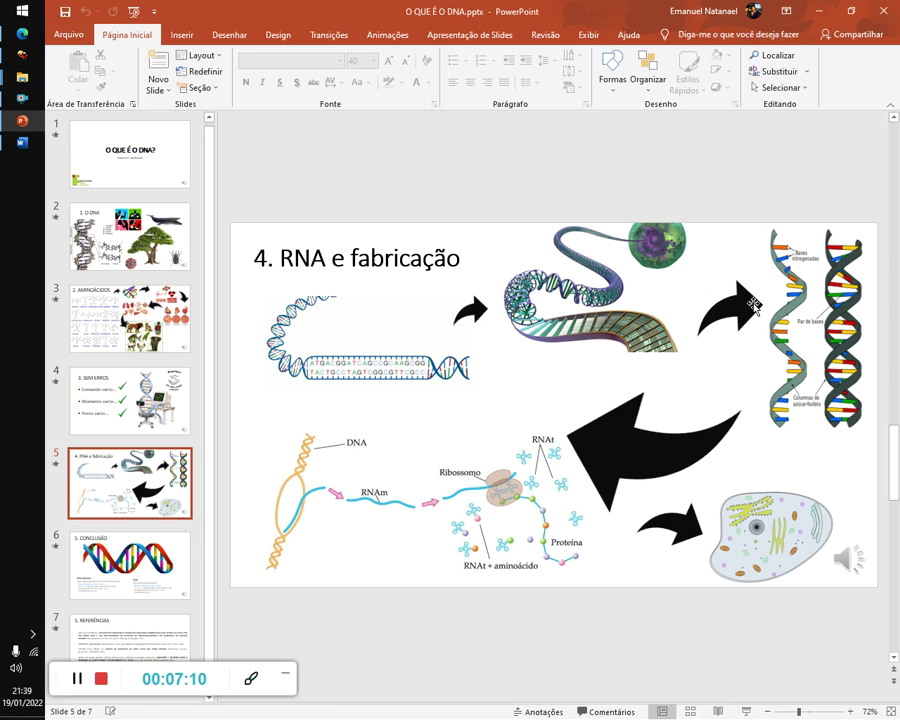
{"action": "left_click", "coordinate": [380, 360]}
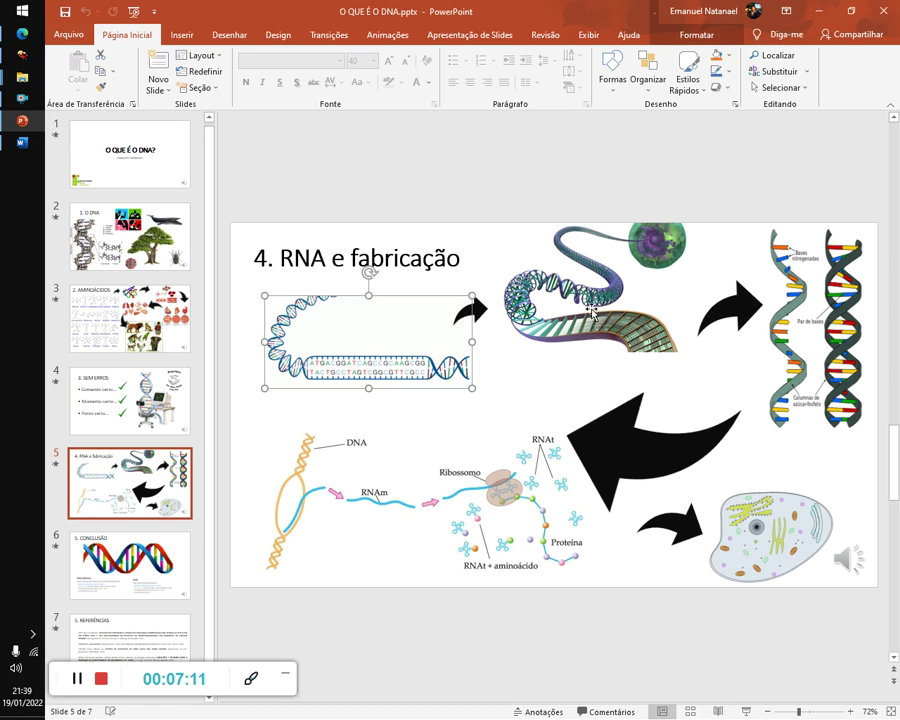
{"action": "left_click", "coordinate": [588, 305]}
{"action": "left_click", "coordinate": [826, 308]}
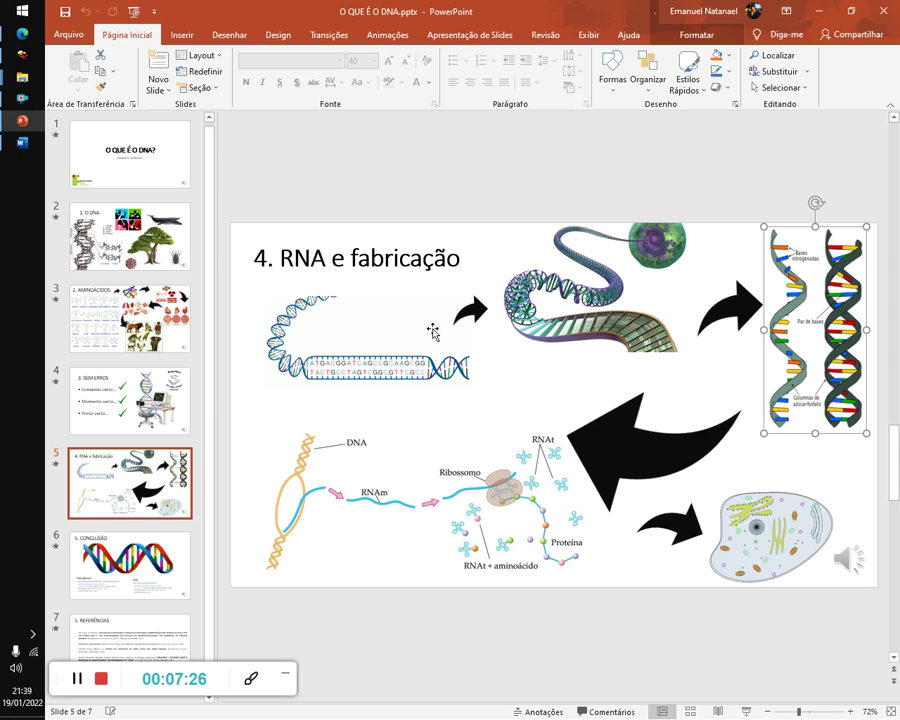
{"action": "left_click", "coordinate": [600, 300]}
{"action": "left_click", "coordinate": [826, 318]}
{"action": "left_click", "coordinate": [634, 458]}
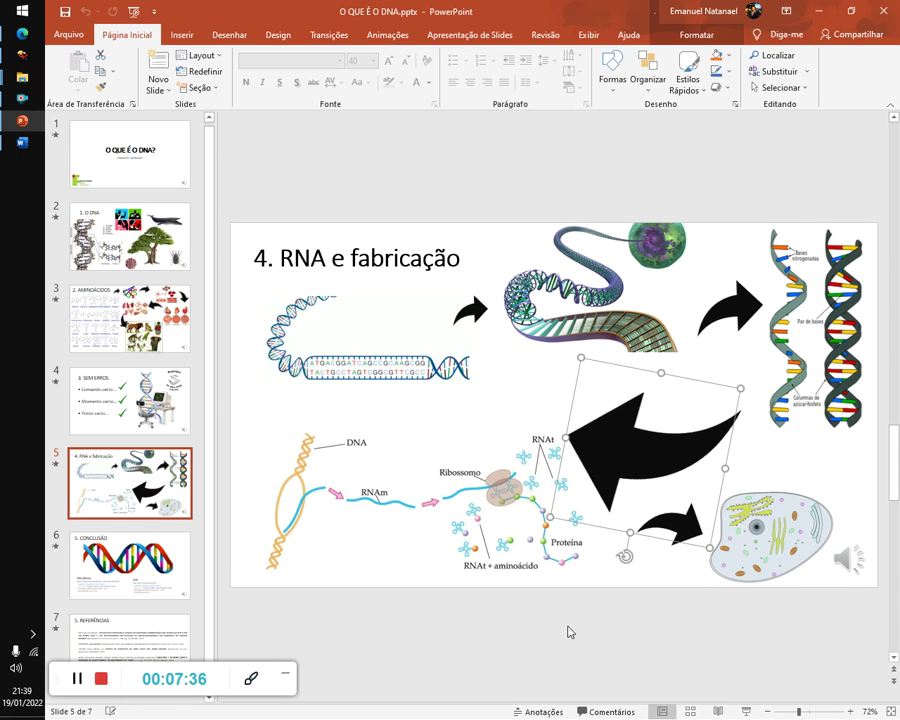
{"action": "left_click", "coordinate": [22, 142]}
Read the Word script's scenes 05–06, checking the Tempo: 2min. line and the images column
{"action": "scroll", "coordinate": [410, 390], "scroll_direction": "down", "scroll_amount": 1}
{"action": "scroll", "coordinate": [455, 425], "scroll_direction": "down", "scroll_amount": 3}
{"action": "scroll", "coordinate": [455, 425], "scroll_direction": "down", "scroll_amount": 2}
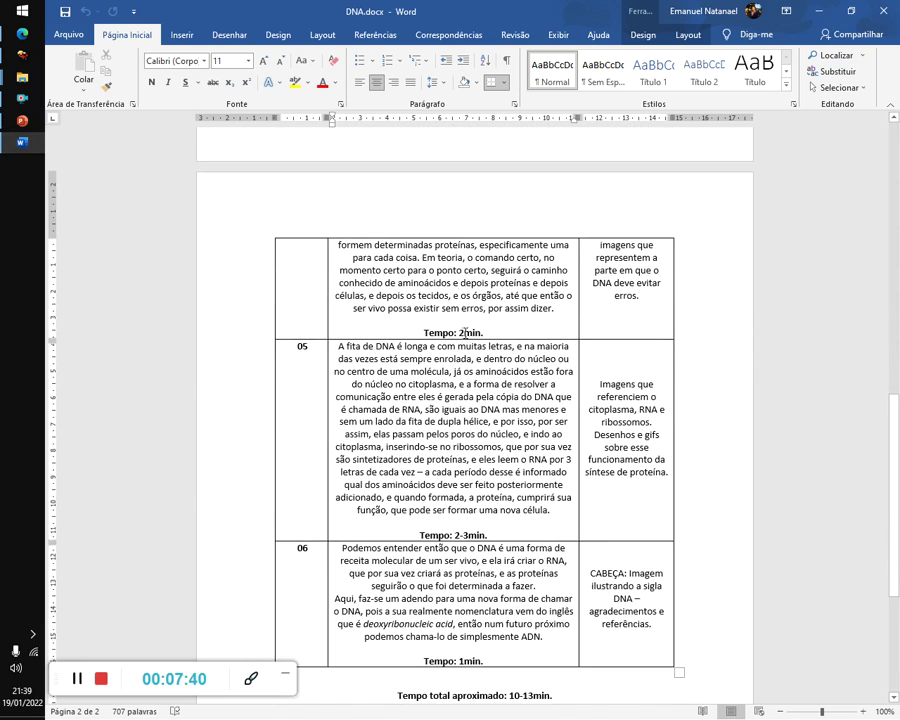
{"action": "left_click", "coordinate": [462, 332]}
{"action": "scroll", "coordinate": [617, 270], "scroll_direction": "up", "scroll_amount": 2}
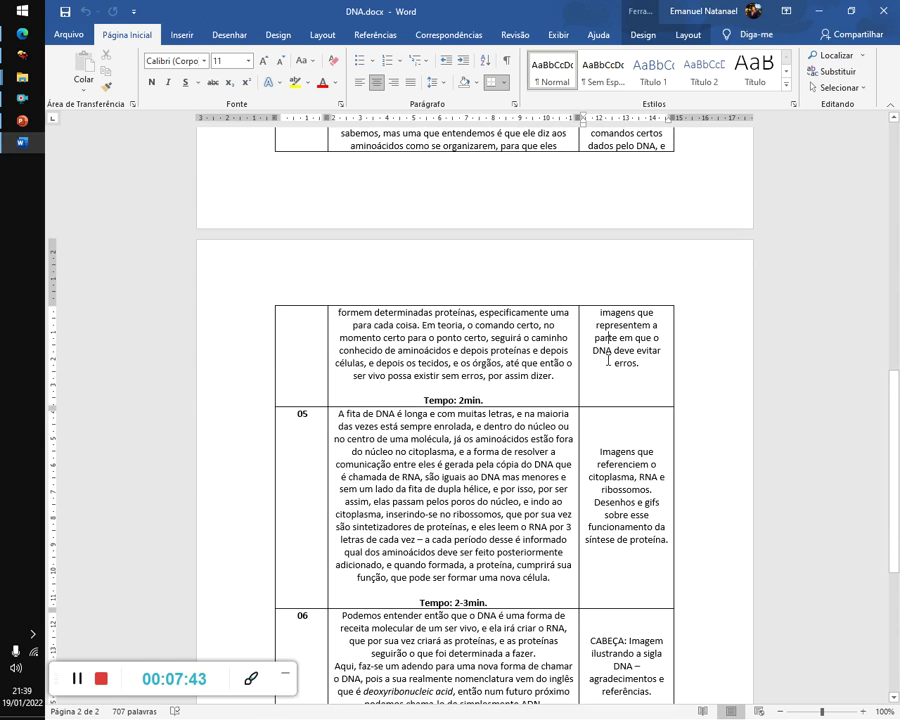
{"action": "scroll", "coordinate": [602, 386], "scroll_direction": "down", "scroll_amount": 3}
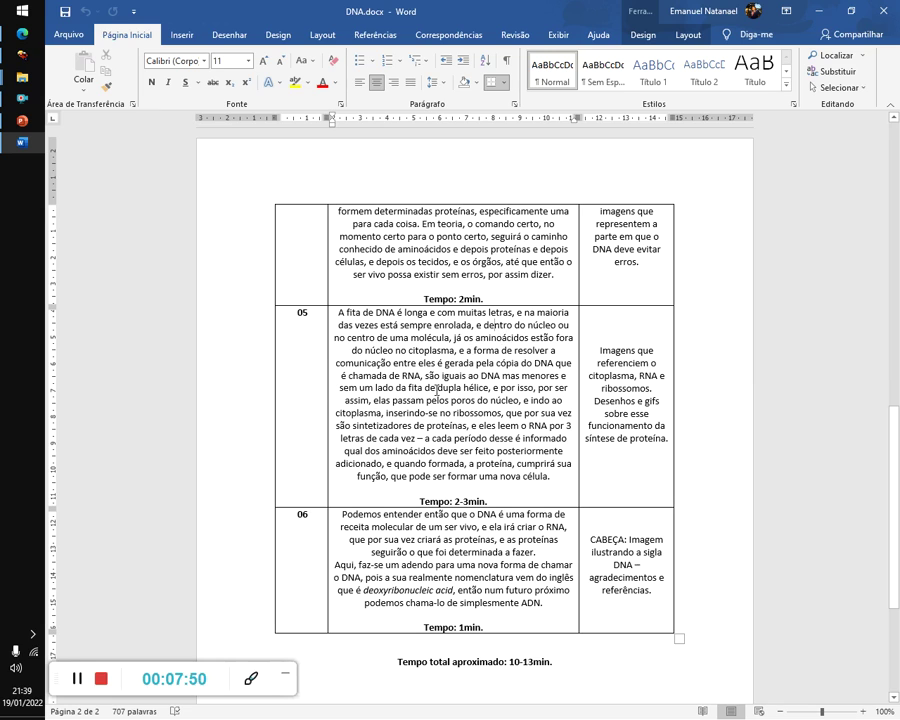
{"action": "left_click", "coordinate": [627, 364]}
Back in PowerPoint, inspect slide 5's DNA diagram and the DNA images around it
{"action": "left_click", "coordinate": [22, 120]}
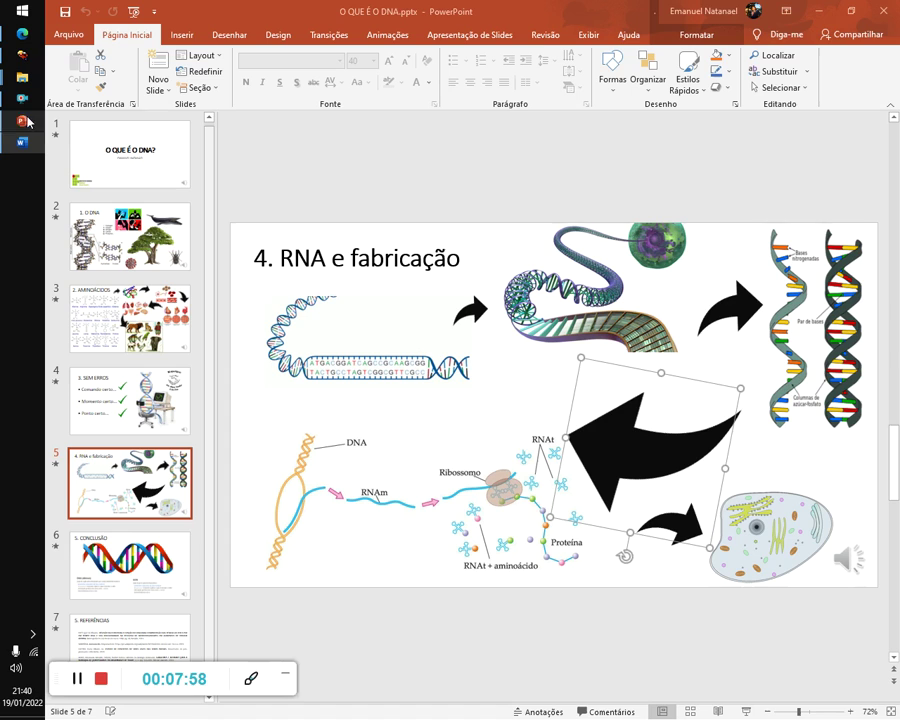
{"action": "left_click", "coordinate": [633, 636]}
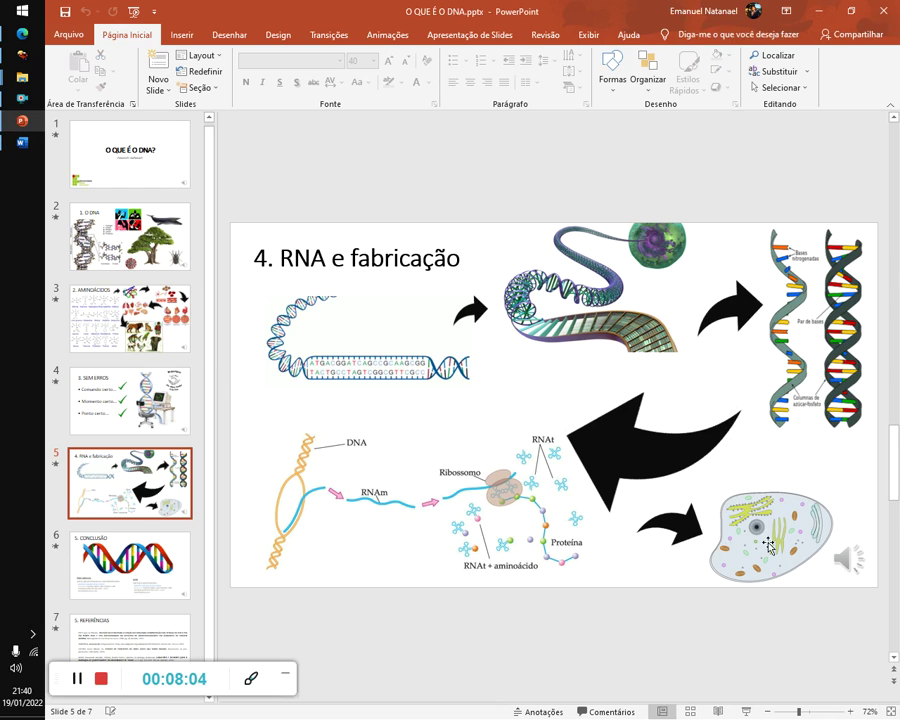
{"action": "left_click", "coordinate": [457, 456]}
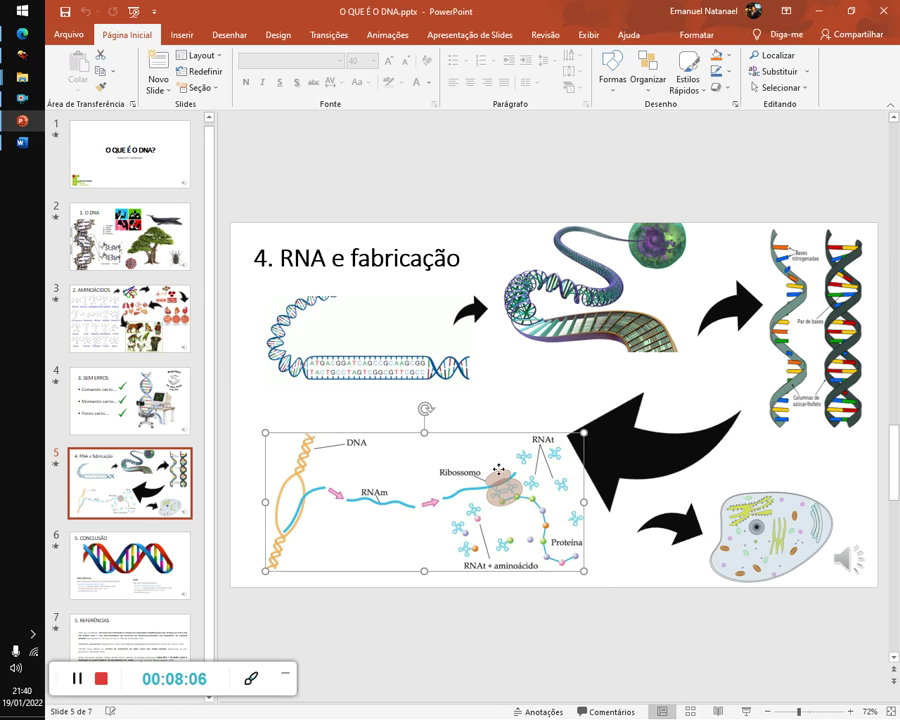
{"action": "left_click", "coordinate": [406, 332]}
{"action": "left_click", "coordinate": [436, 235]}
{"action": "left_click", "coordinate": [848, 302]}
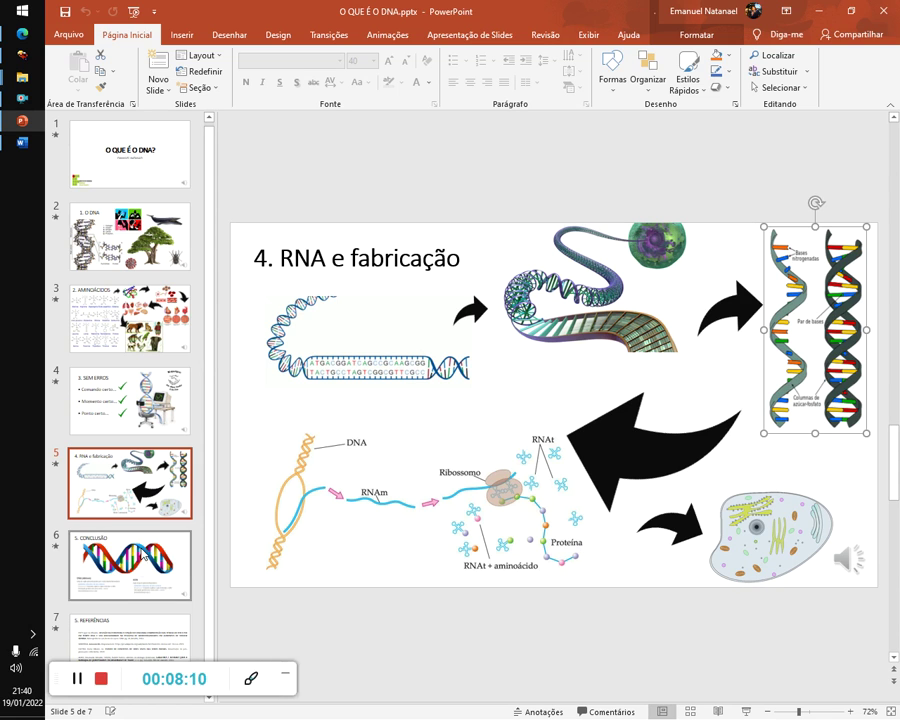
On the Conclusão slide, nudge the DNA definition box slightly lower, then return to the Word script
{"action": "left_click", "coordinate": [125, 570]}
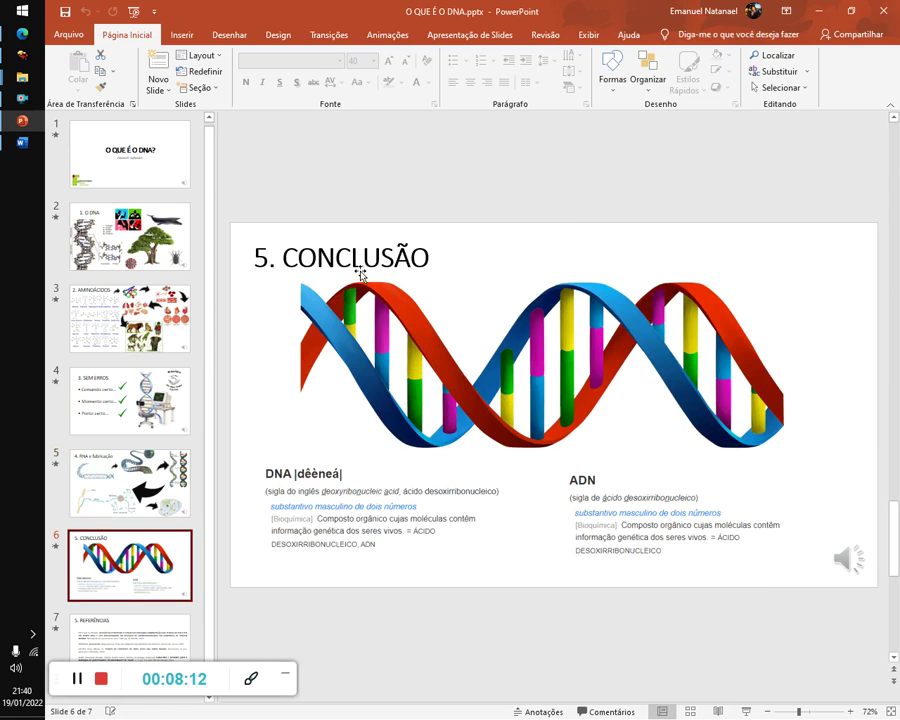
{"action": "left_click", "coordinate": [373, 258]}
{"action": "left_click", "coordinate": [436, 514]}
{"action": "left_click", "coordinate": [679, 510]}
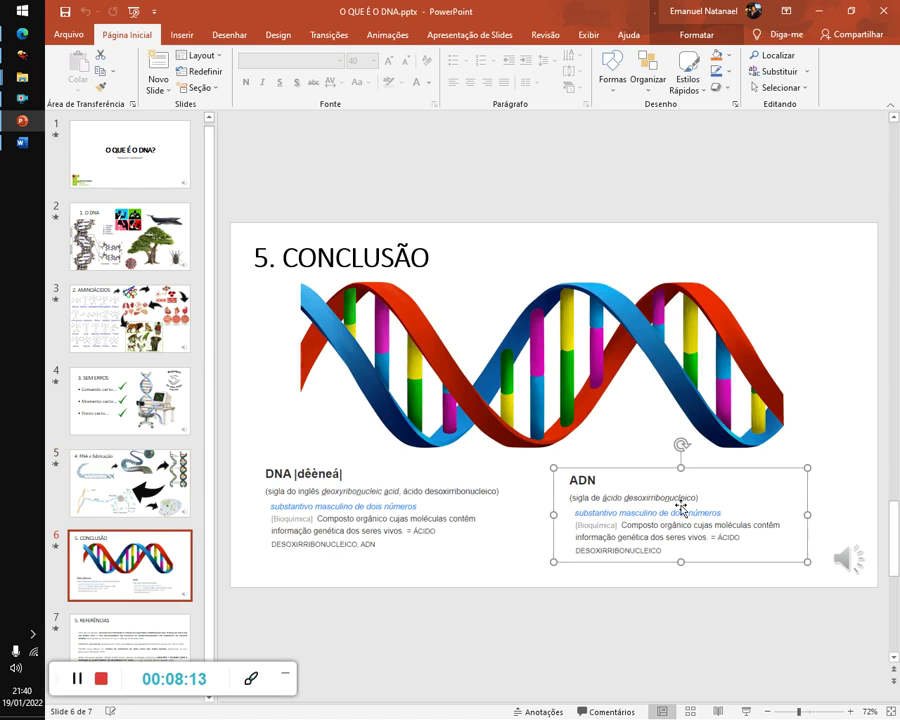
{"action": "key", "text": "shift+Tab"}
{"action": "left_click", "coordinate": [708, 521]}
{"action": "left_click", "coordinate": [430, 516]}
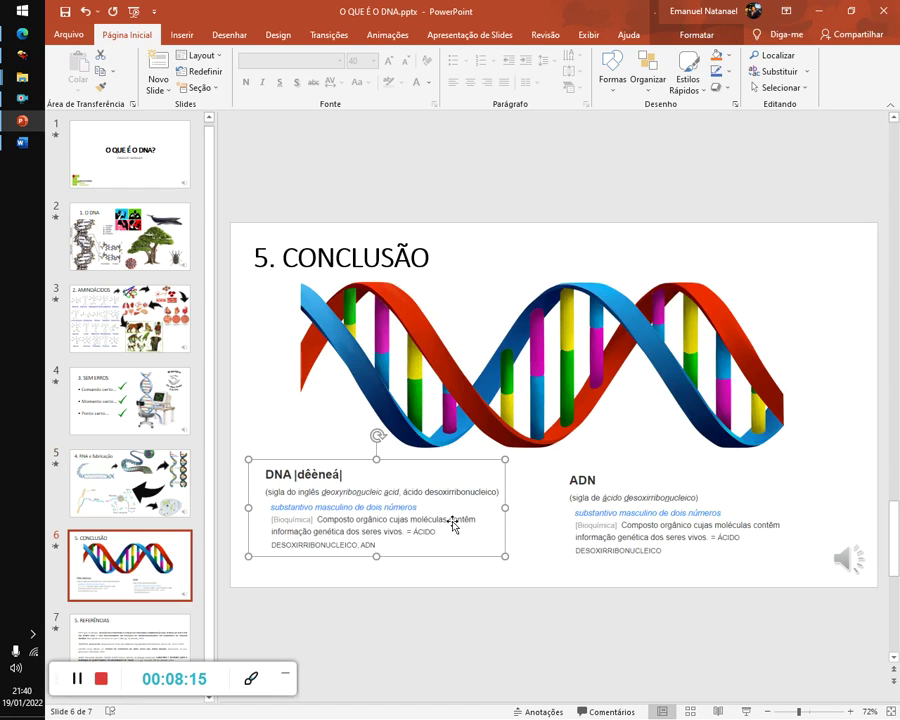
{"action": "mouse_move", "coordinate": [452, 520]}
{"action": "left_mouse_down"}
{"action": "mouse_move", "coordinate": [480, 540]}
{"action": "mouse_move", "coordinate": [455, 538]}
{"action": "left_mouse_up"}
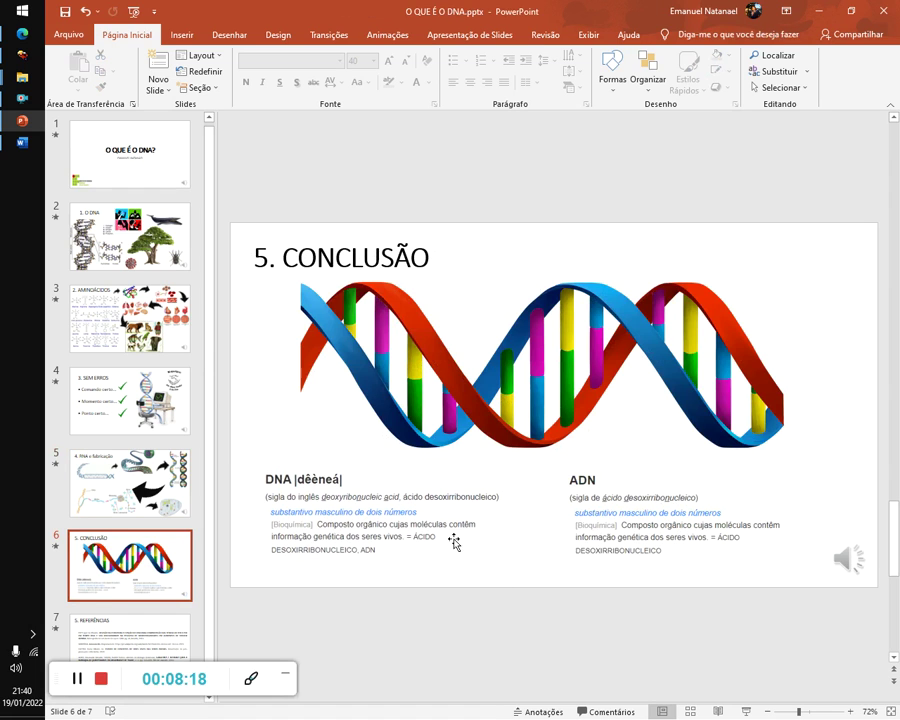
{"action": "left_click", "coordinate": [708, 540]}
{"action": "left_click", "coordinate": [437, 525]}
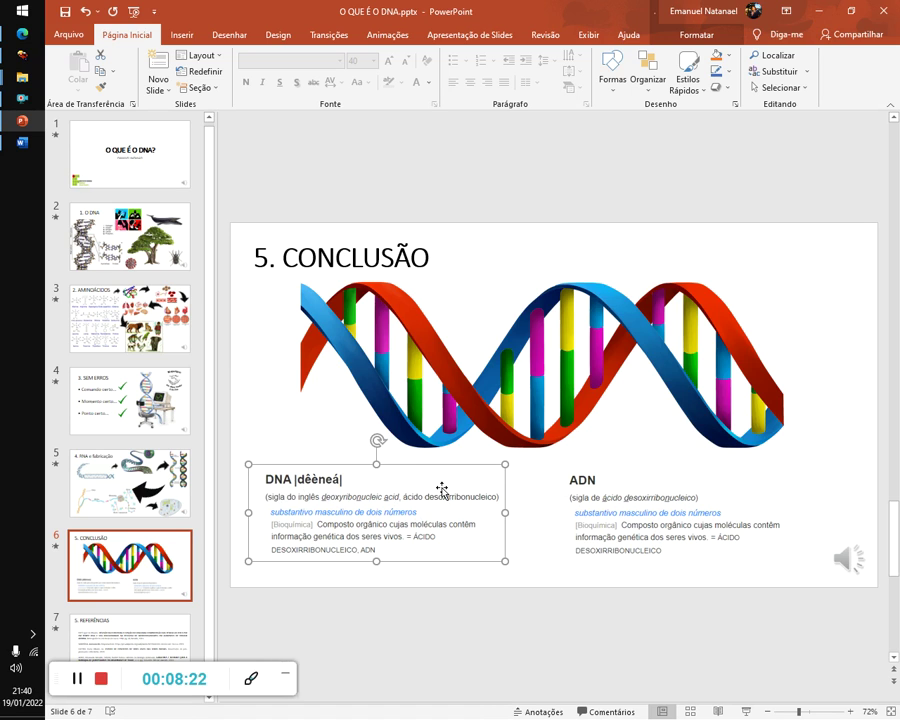
{"action": "left_click", "coordinate": [22, 146]}
Reread scene 05's narration in the Word script and scroll down to its final scene
{"action": "scroll", "coordinate": [526, 430], "scroll_direction": "down", "scroll_amount": 1}
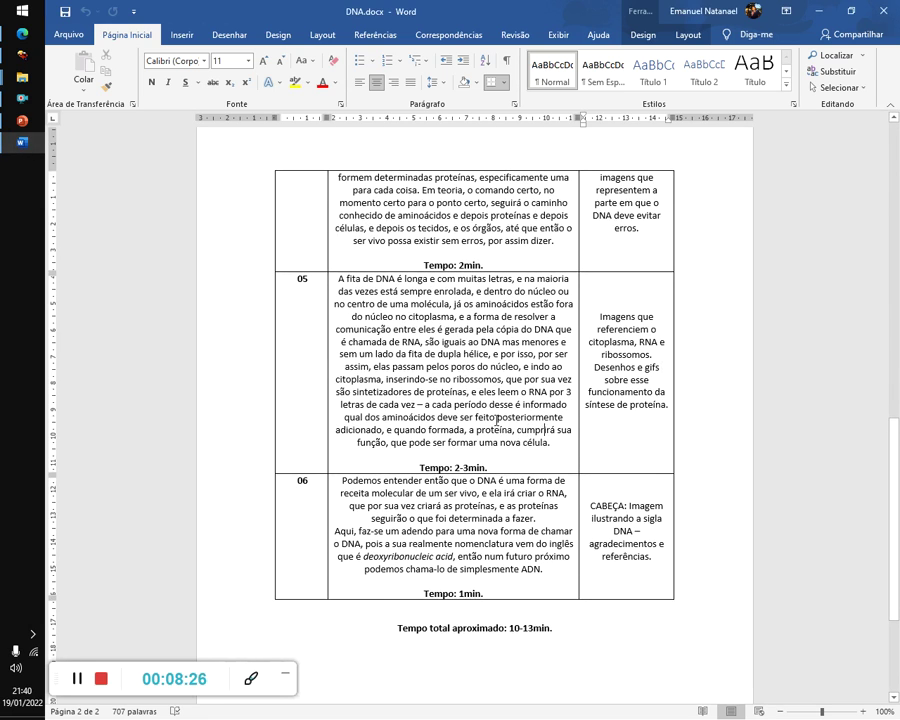
{"action": "left_click", "coordinate": [379, 291]}
{"action": "left_click", "coordinate": [383, 353]}
{"action": "scroll", "coordinate": [451, 432], "scroll_direction": "down", "scroll_amount": 2}
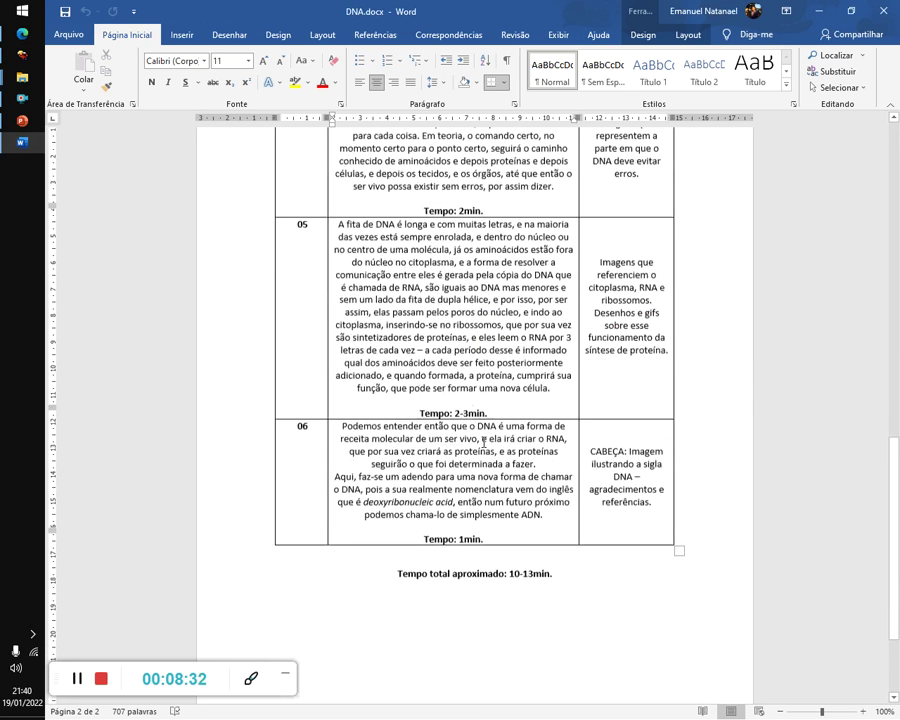
Check the Referências slide's title and reference list, including the ALVES reference
{"action": "left_click", "coordinate": [22, 122]}
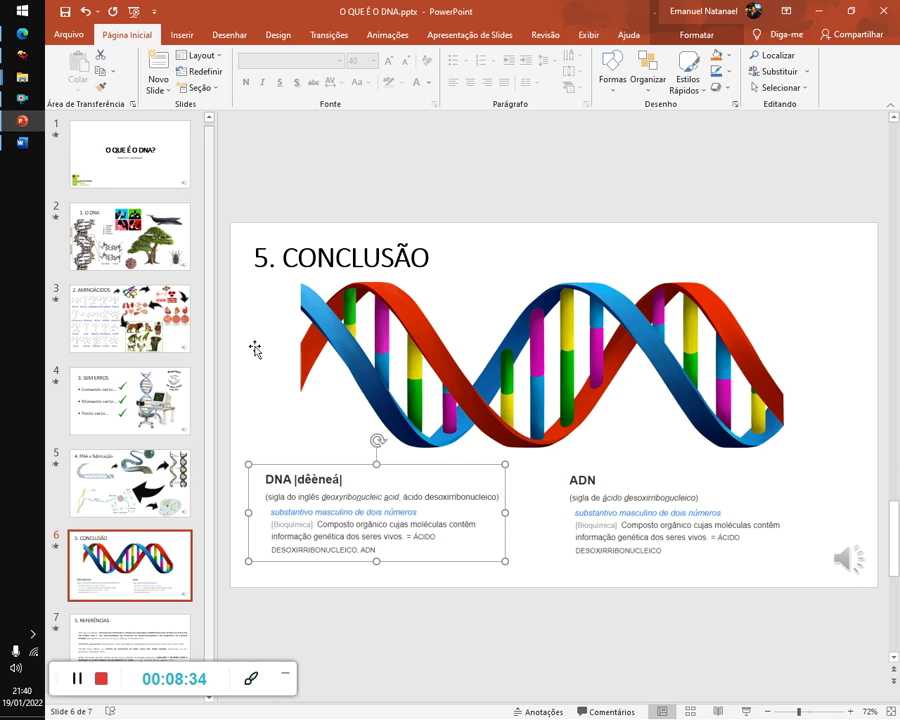
{"action": "left_click", "coordinate": [154, 644]}
{"action": "left_click", "coordinate": [257, 262]}
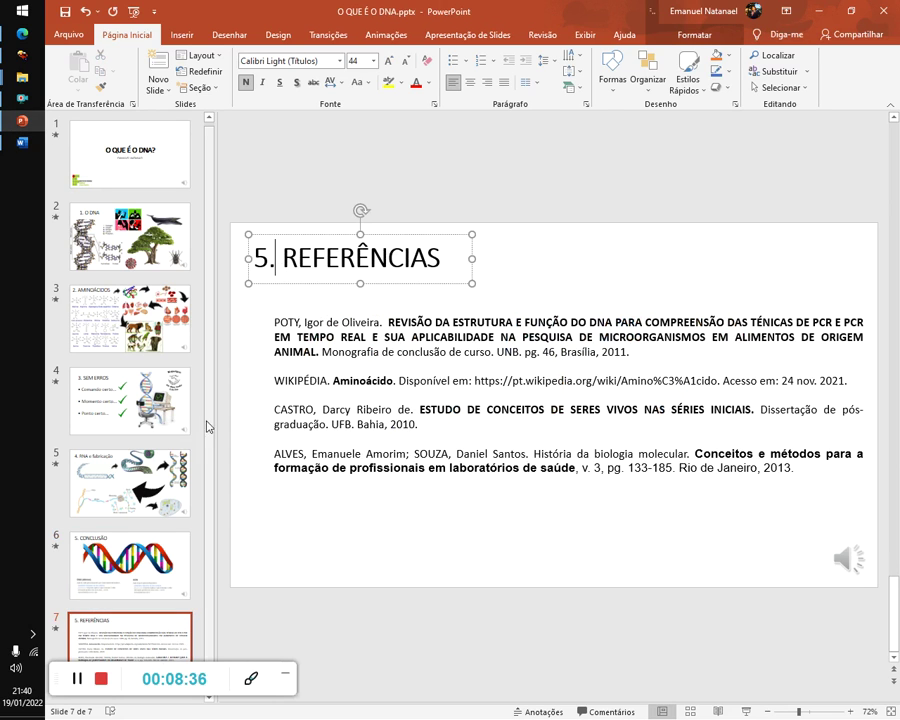
{"action": "left_click", "coordinate": [344, 368]}
{"action": "left_click", "coordinate": [366, 468]}
{"action": "mouse_move", "coordinate": [22, 77]}
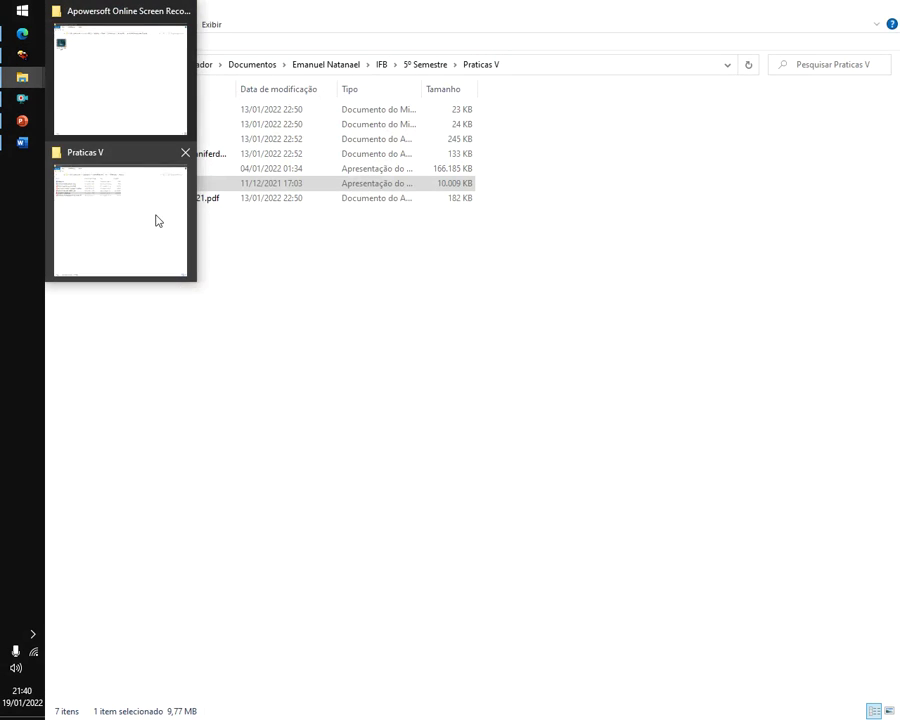
Check the Plano Ensino PDF in the Praticas V folder, then return PowerPoint to the title slide
{"action": "left_click", "coordinate": [155, 216]}
{"action": "left_click", "coordinate": [115, 197]}
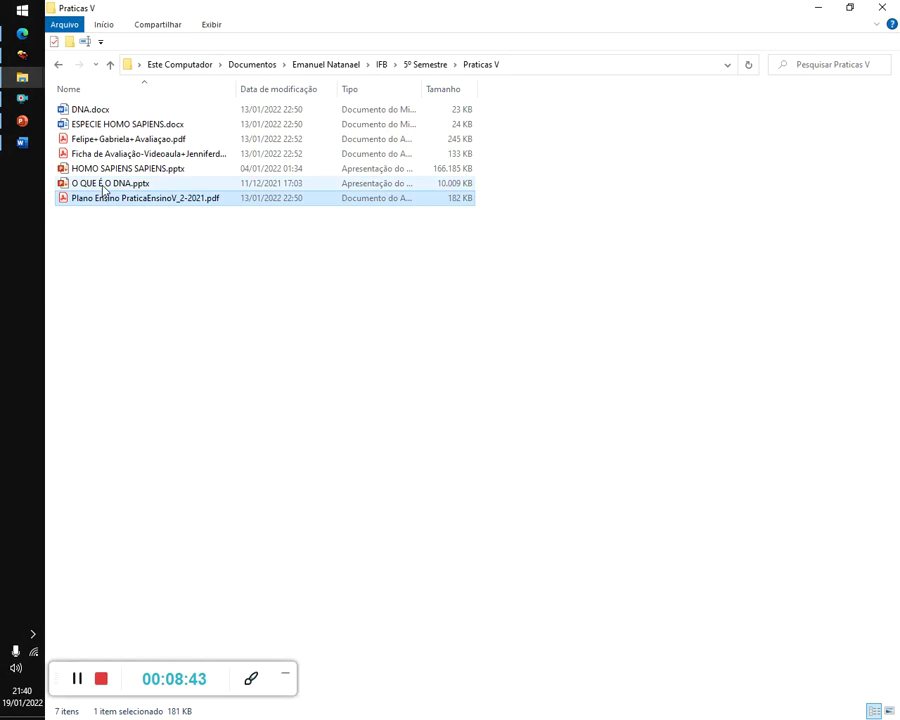
{"action": "left_click", "coordinate": [22, 78]}
{"action": "left_click", "coordinate": [95, 152]}
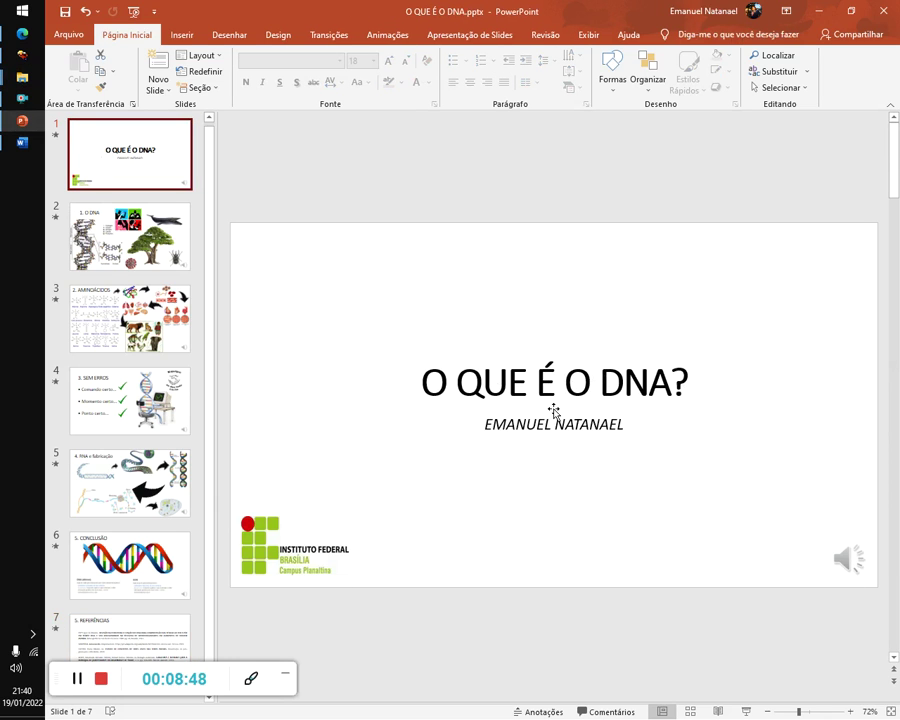
Reread the Word script from the IMAGEM header through scenes 01–02, then return to PowerPoint
{"action": "left_click", "coordinate": [14, 146]}
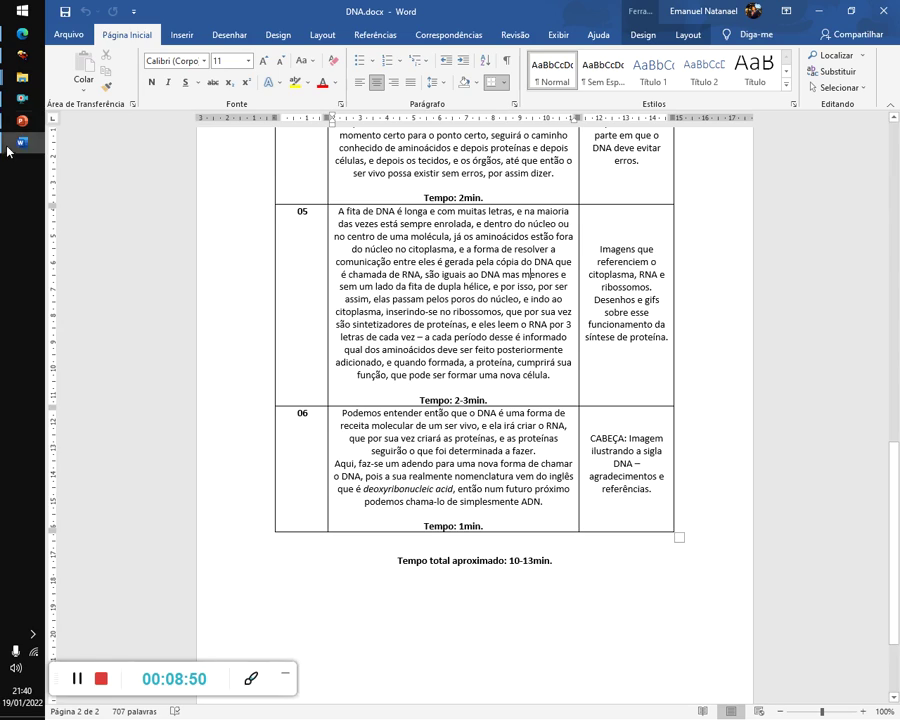
{"action": "scroll", "coordinate": [527, 500], "scroll_direction": "up", "scroll_amount": 4}
{"action": "scroll", "coordinate": [531, 470], "scroll_direction": "up", "scroll_amount": 12}
{"action": "scroll", "coordinate": [450, 420], "scroll_direction": "up", "scroll_amount": 2}
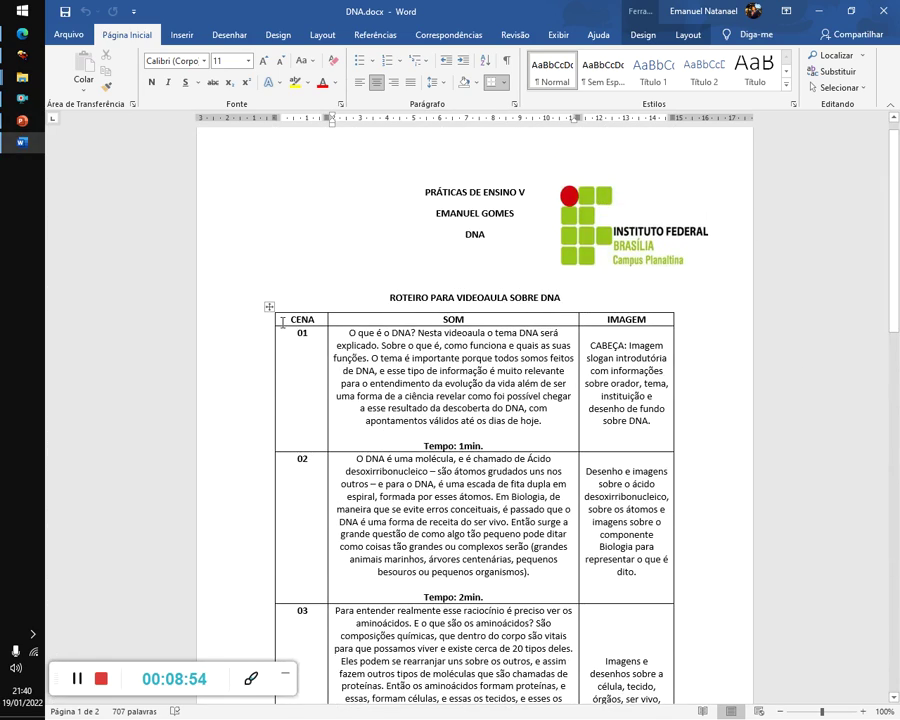
{"action": "left_click", "coordinate": [637, 319]}
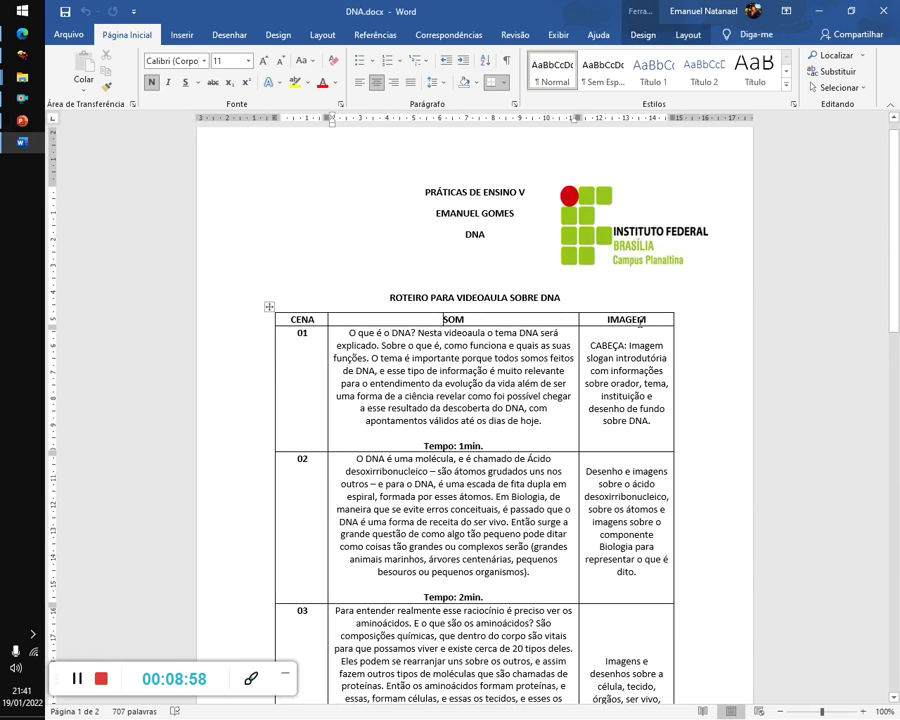
{"action": "scroll", "coordinate": [300, 322], "scroll_direction": "down", "scroll_amount": 1}
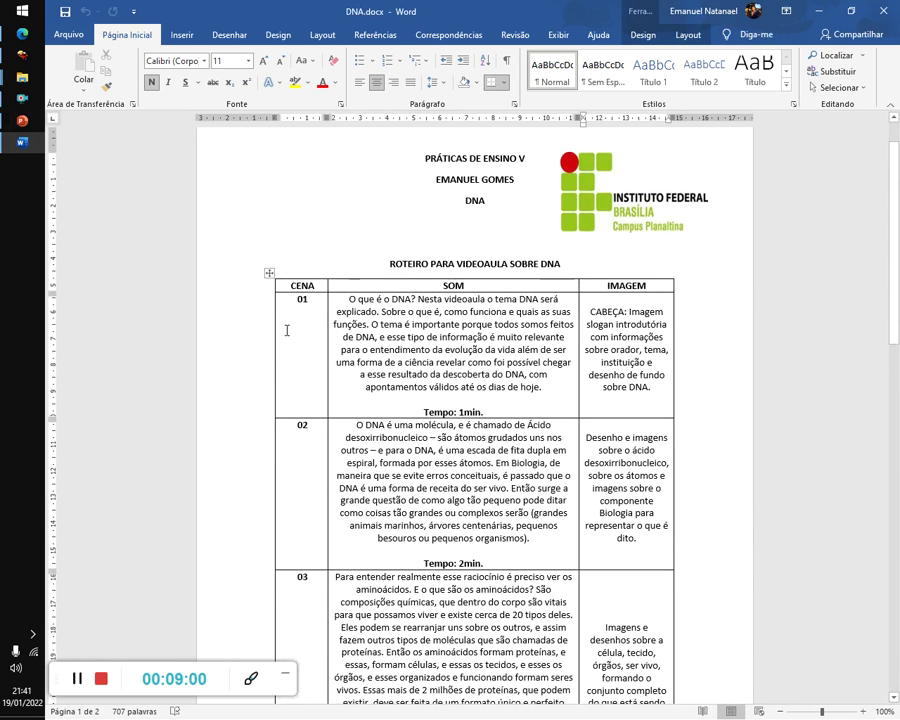
{"action": "left_click", "coordinate": [291, 377]}
{"action": "scroll", "coordinate": [291, 377], "scroll_direction": "down", "scroll_amount": 2}
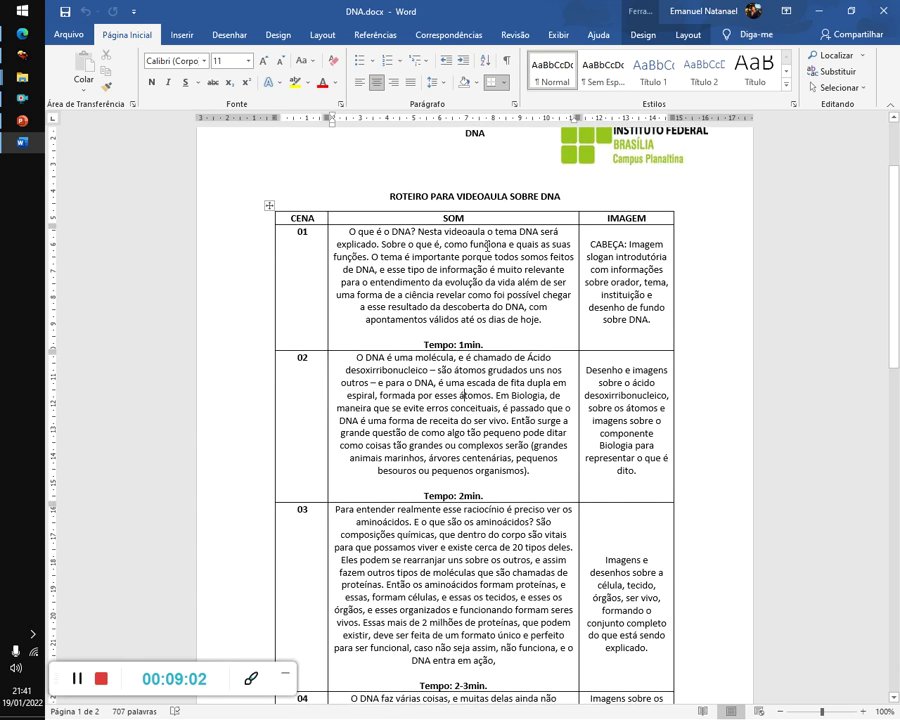
{"action": "left_click", "coordinate": [673, 267]}
{"action": "left_click", "coordinate": [443, 417]}
{"action": "mouse_move", "coordinate": [22, 120]}
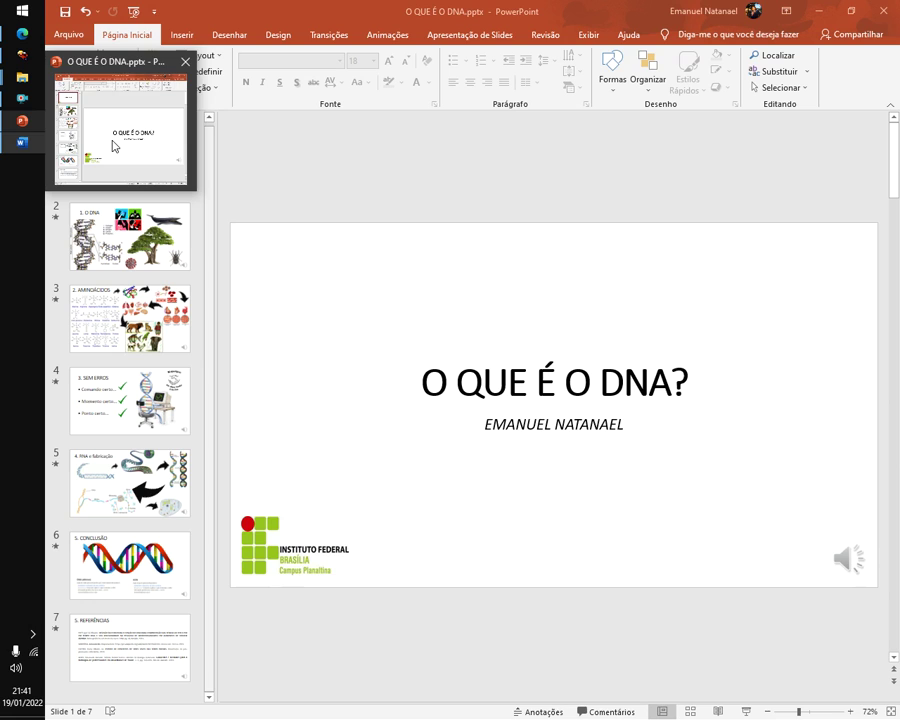
{"action": "left_click", "coordinate": [114, 144]}
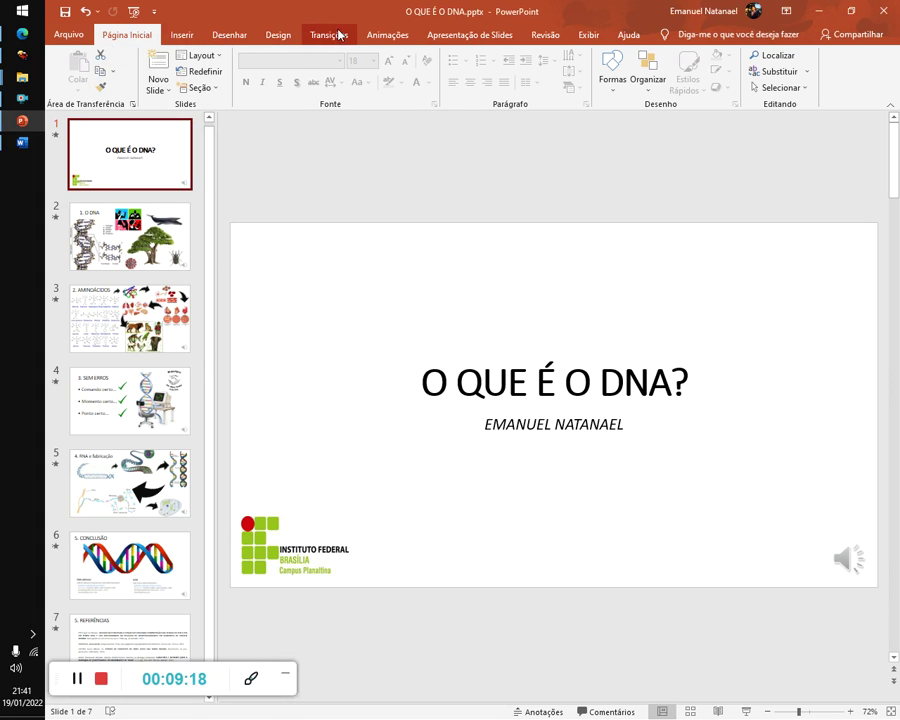
Select the title slide, clear timings on all slides, and launch the Record Slide Show recorder
{"action": "left_click", "coordinate": [487, 43]}
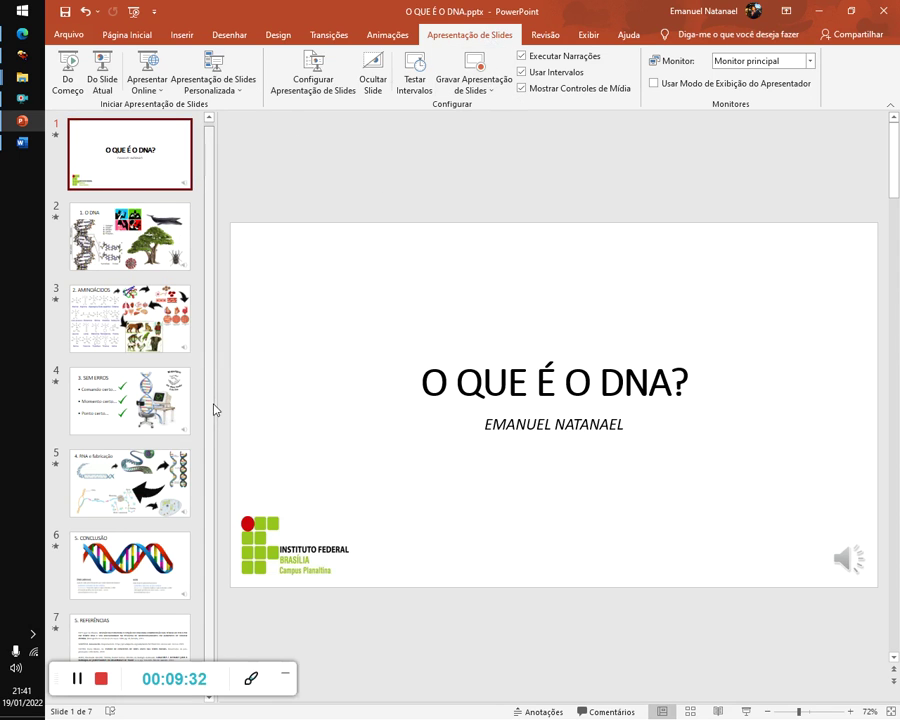
{"action": "scroll", "coordinate": [190, 290], "scroll_direction": "up", "scroll_amount": 1}
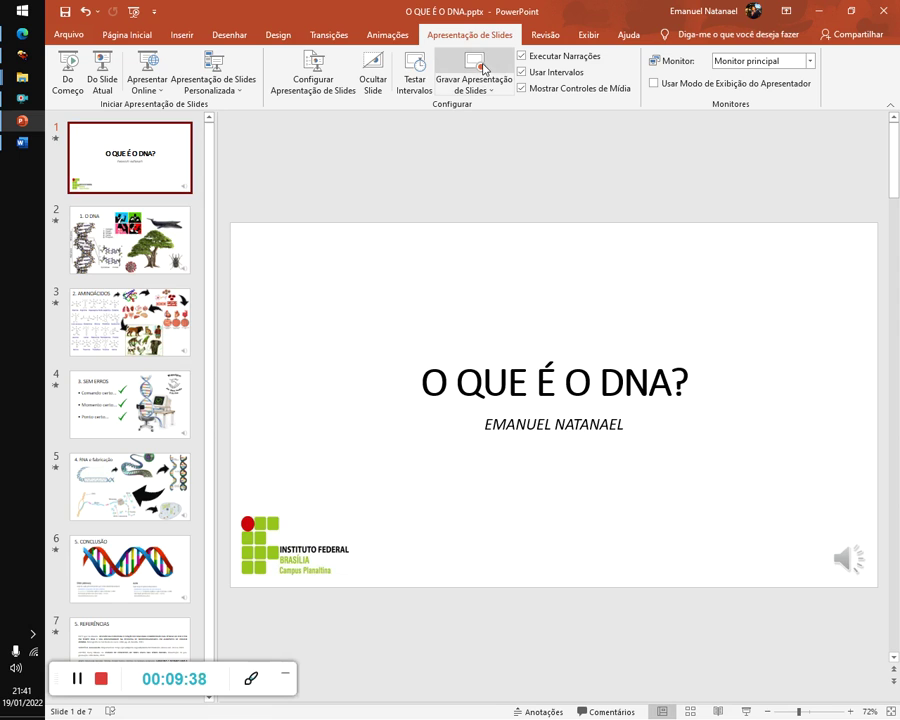
{"action": "key", "text": "Down"}
{"action": "left_click", "coordinate": [137, 174]}
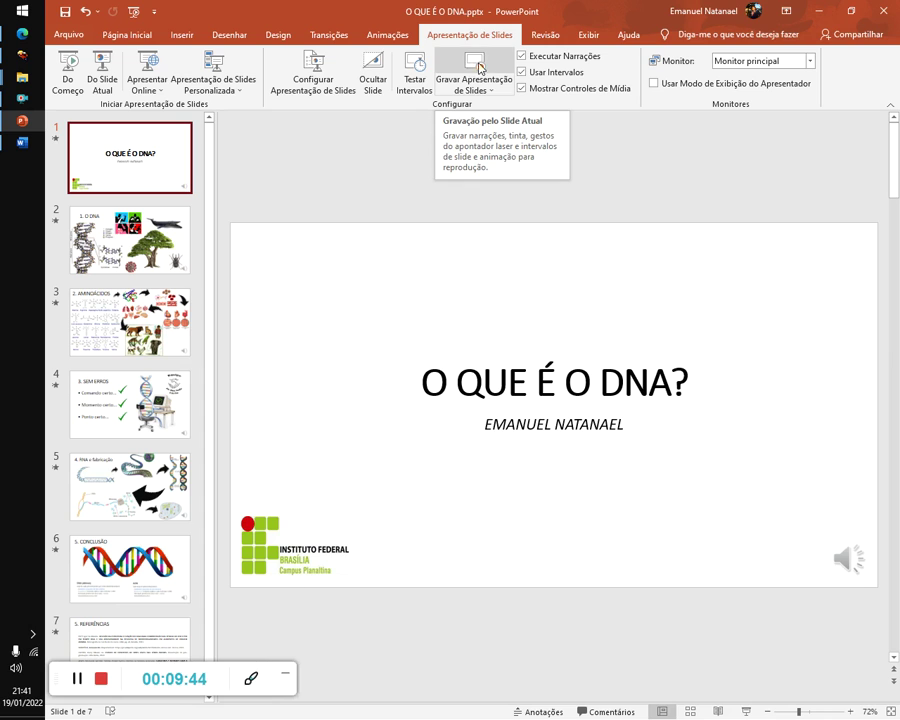
{"action": "left_click", "coordinate": [488, 91]}
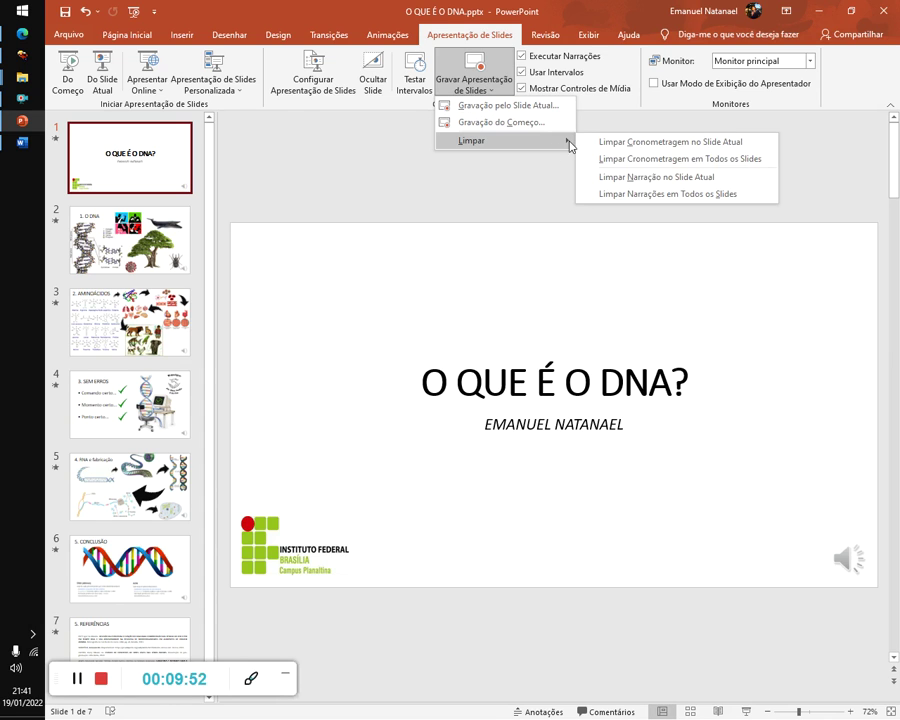
{"action": "mouse_move", "coordinate": [495, 140]}
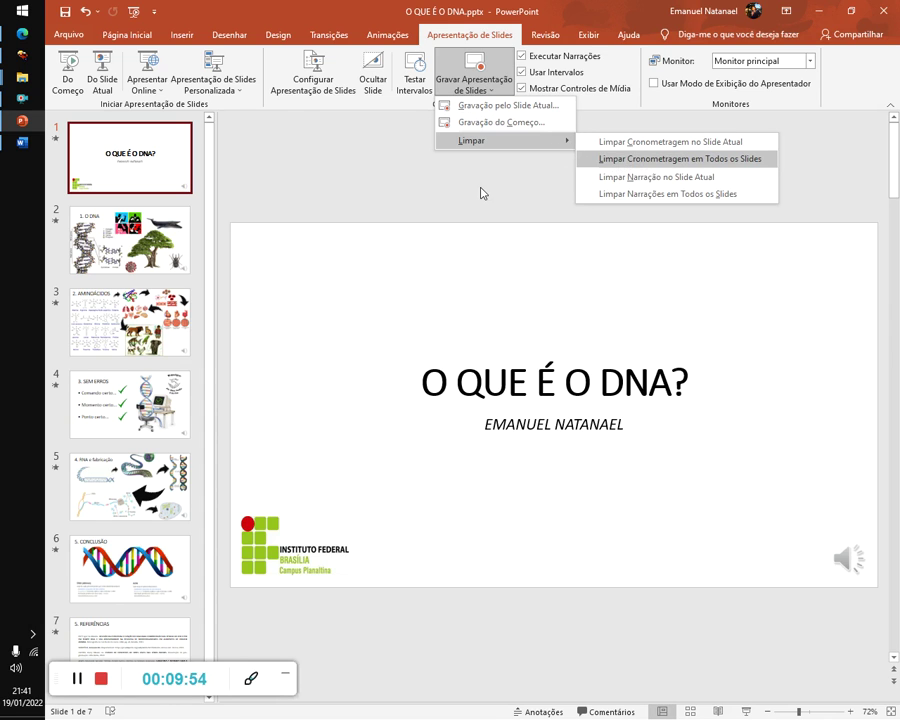
{"action": "left_click", "coordinate": [228, 130]}
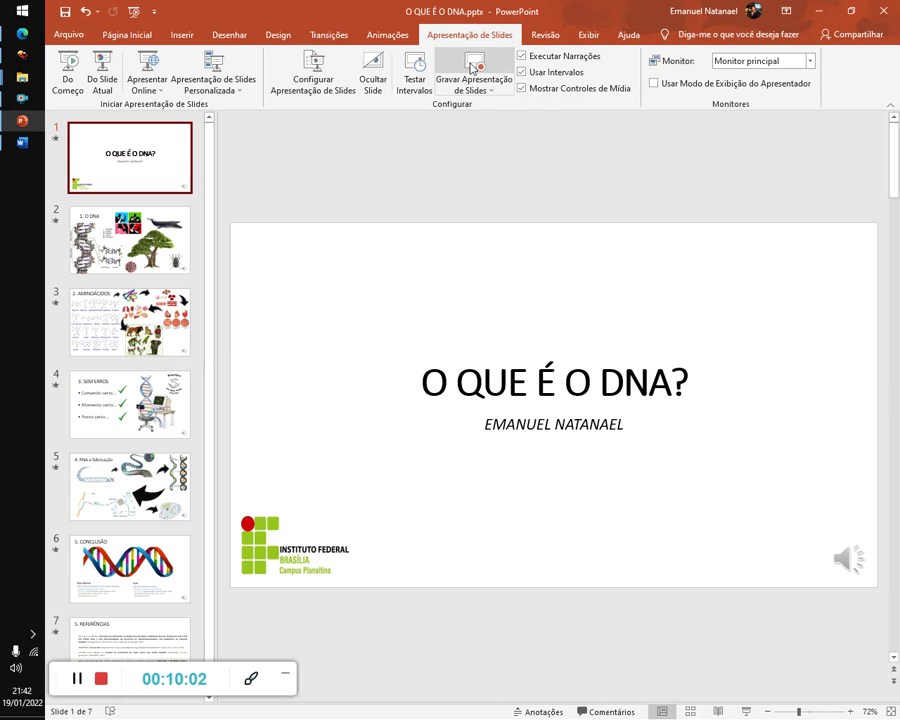
{"action": "left_click", "coordinate": [473, 66]}
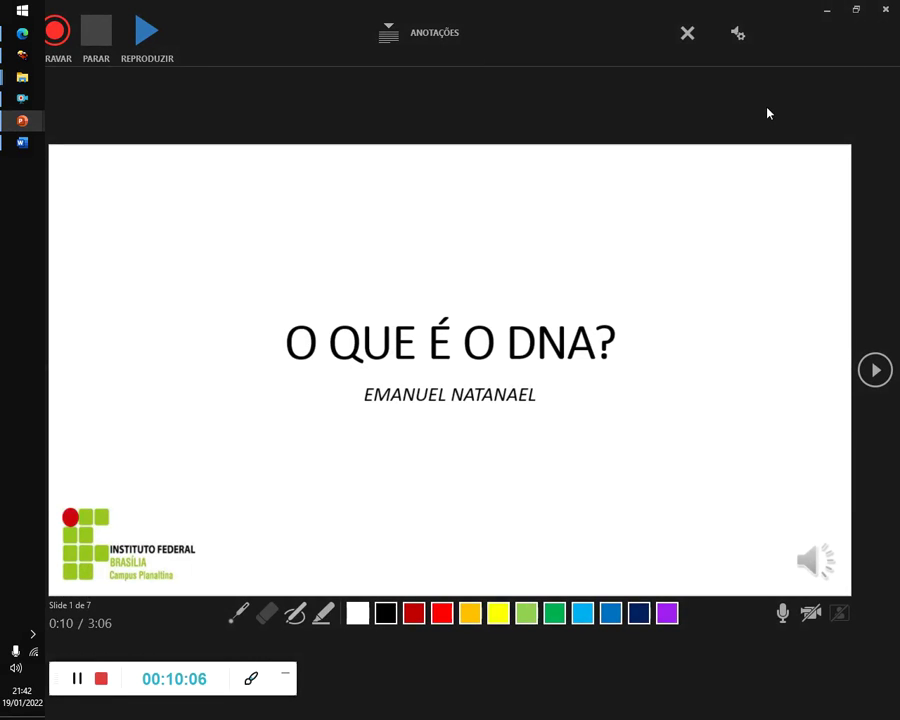
Reopen the recorder on the title slide with the laser pointer and start a new narration take on slide 1
{"action": "left_click", "coordinate": [687, 33]}
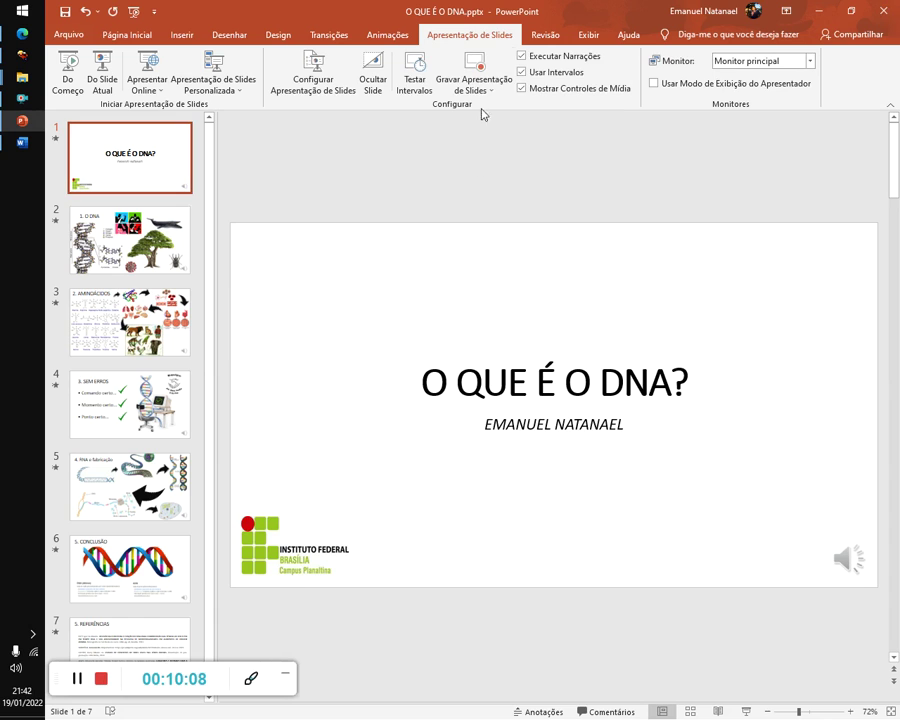
{"action": "left_click", "coordinate": [481, 70]}
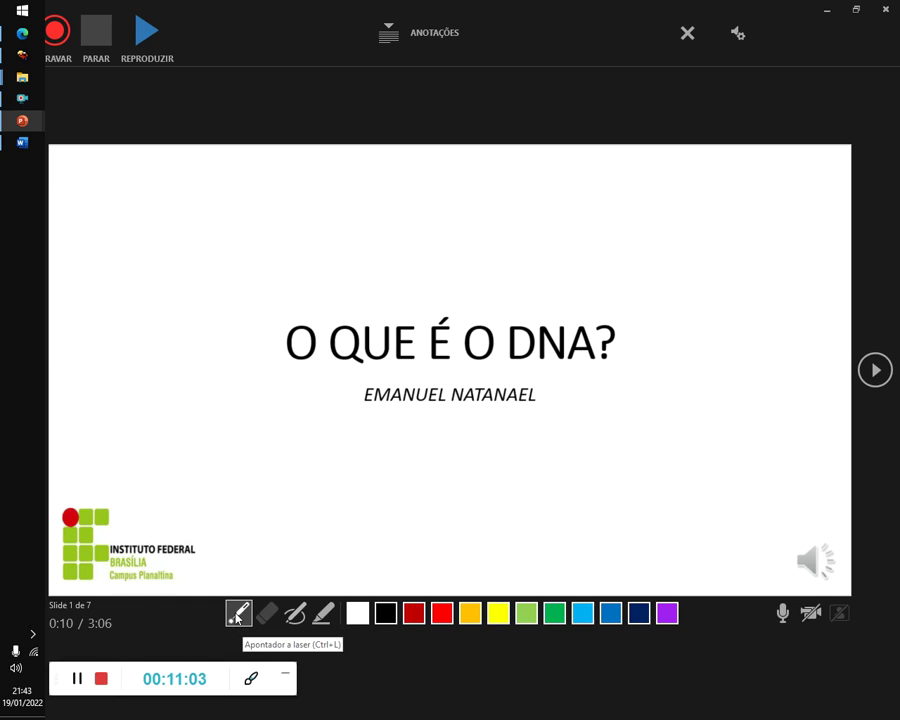
{"action": "left_click", "coordinate": [241, 617]}
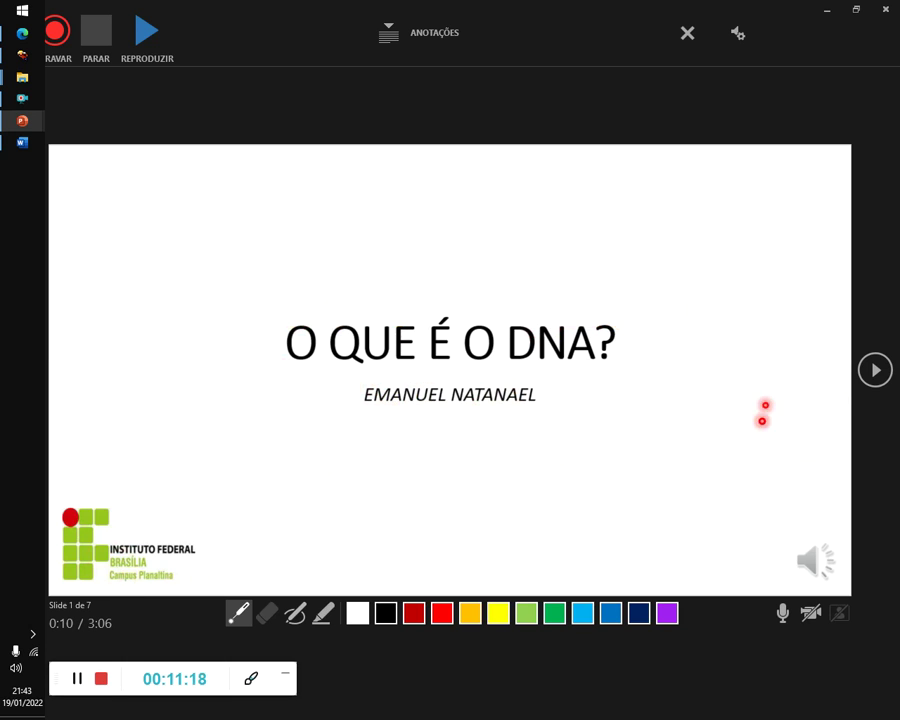
{"action": "left_click", "coordinate": [875, 378]}
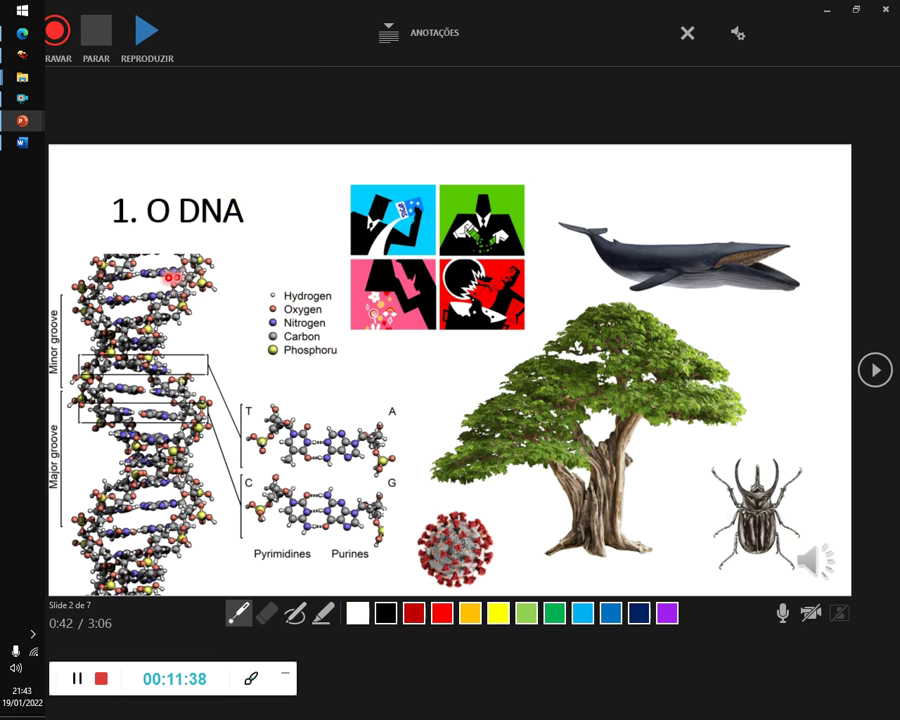
{"action": "key", "text": "Left"}
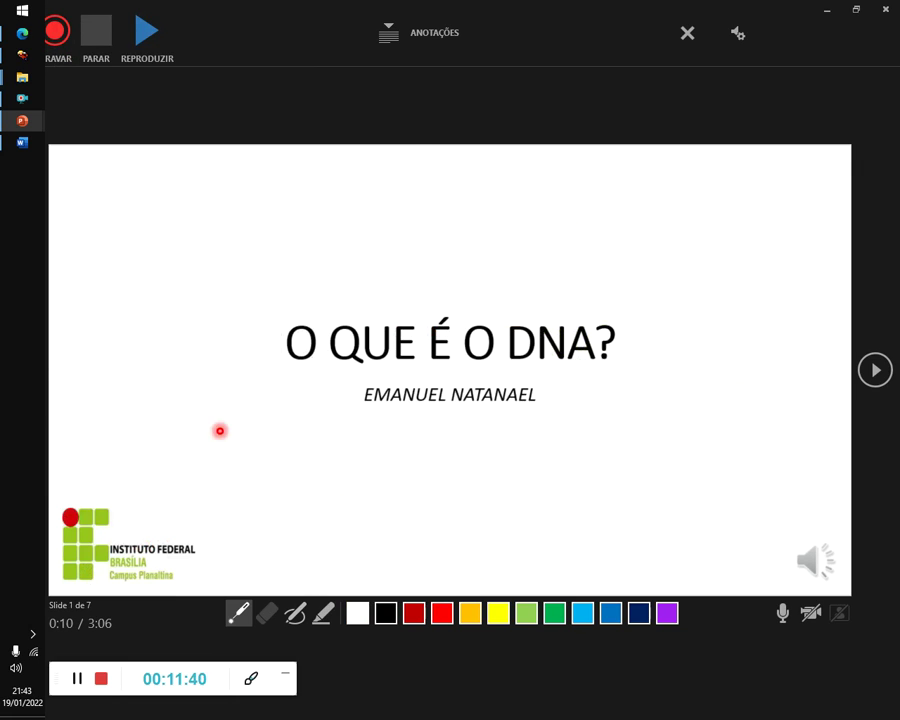
{"action": "left_click", "coordinate": [56, 35]}
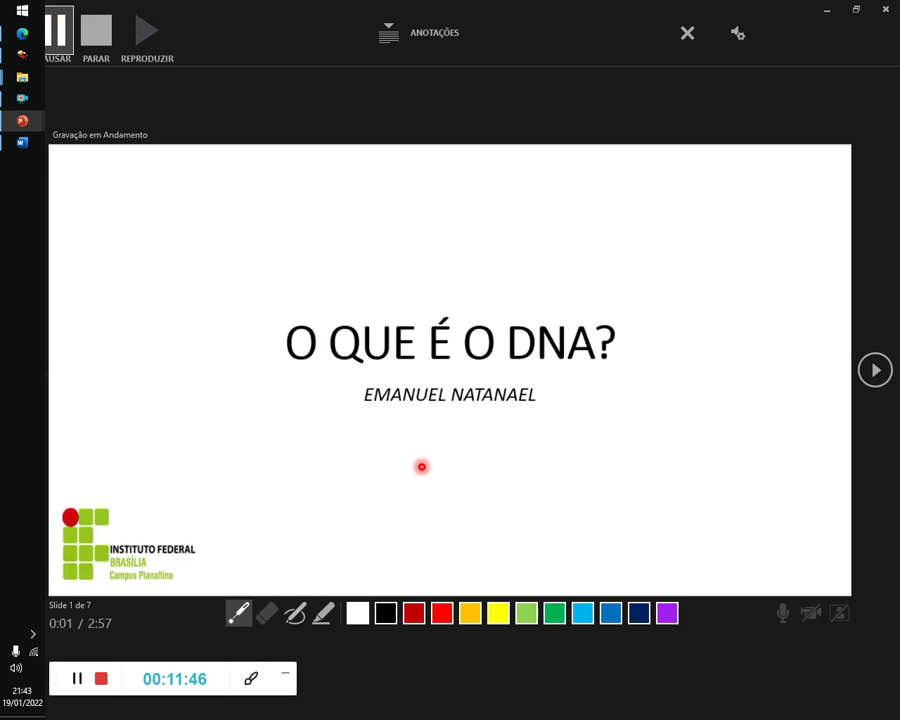
Narrate the title slide and slide 2 '1. O DNA' with the laser pointer on, then stop and close the recorder
{"action": "left_click", "coordinate": [236, 615]}
{"action": "left_click", "coordinate": [238, 613]}
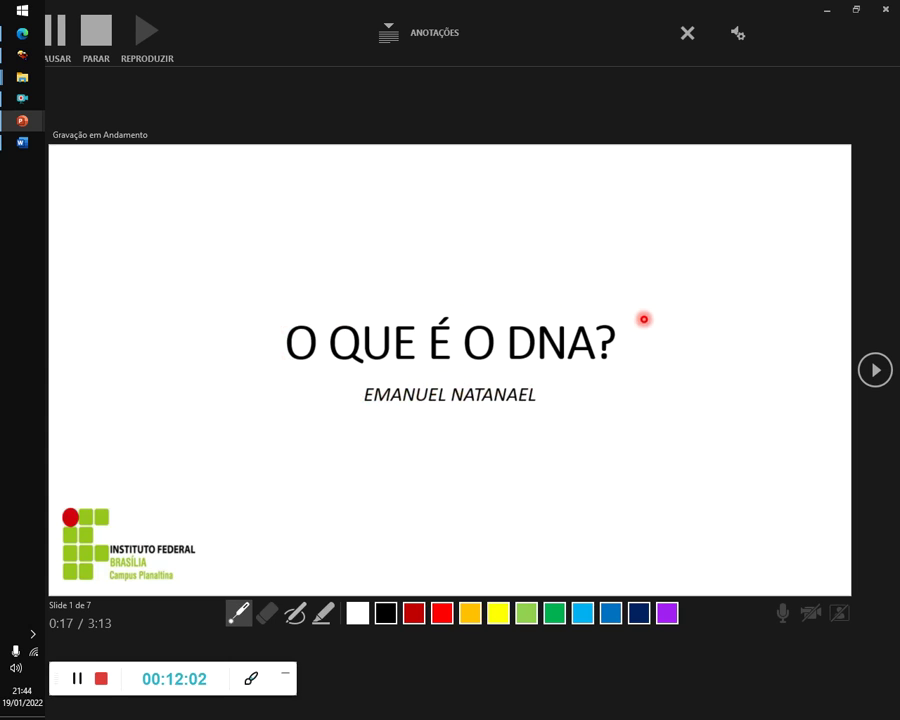
{"action": "left_click", "coordinate": [875, 369]}
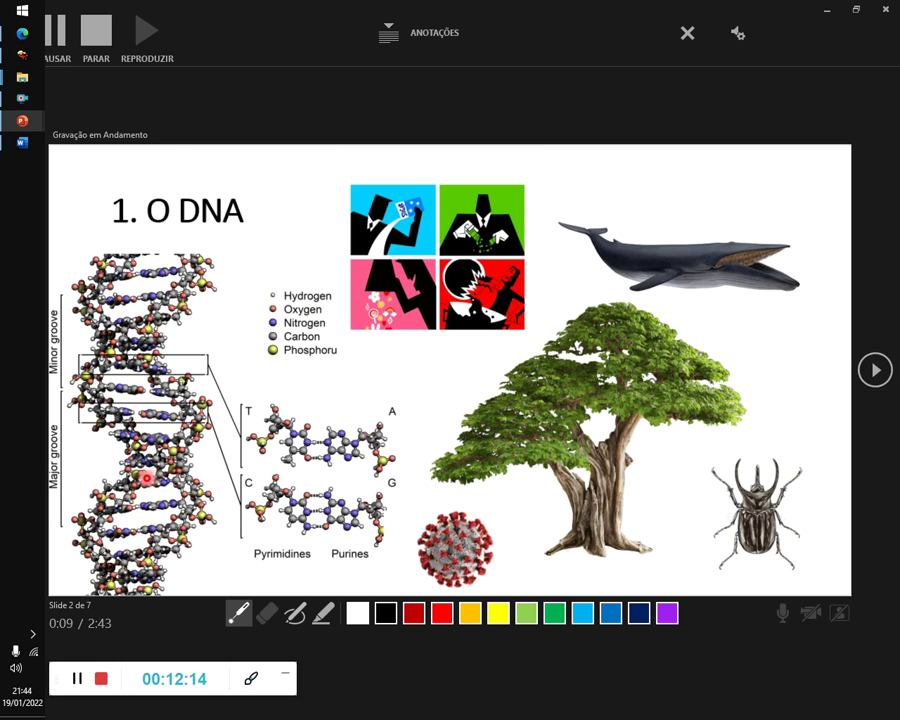
{"action": "left_click", "coordinate": [97, 30]}
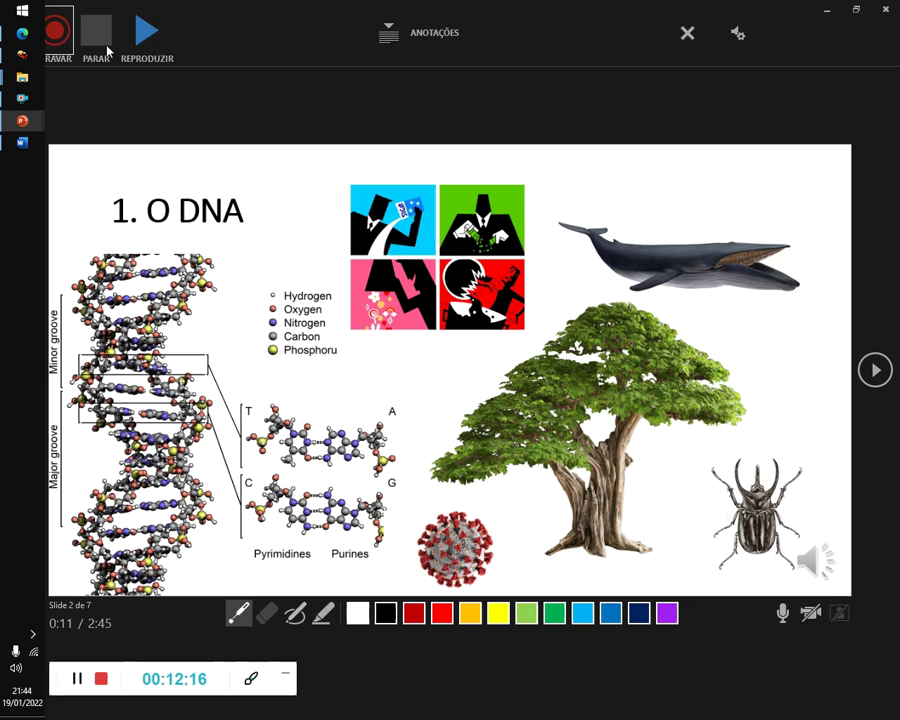
{"action": "left_click", "coordinate": [885, 11]}
Move between the title slide and slide 2, briefly checking the Record Slide Show options
{"action": "left_click", "coordinate": [140, 170]}
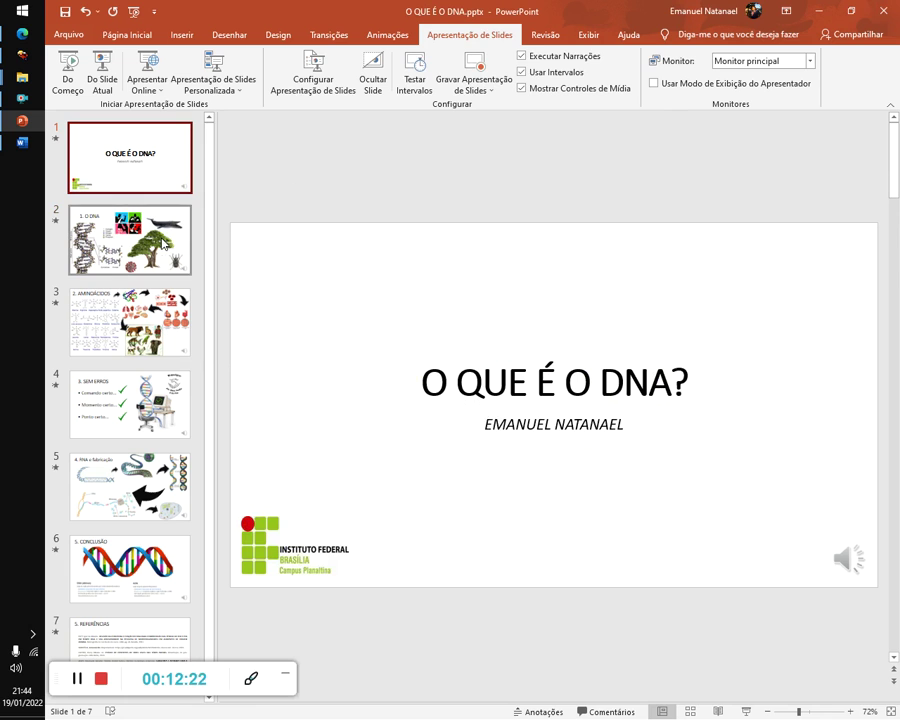
{"action": "key", "text": "Down"}
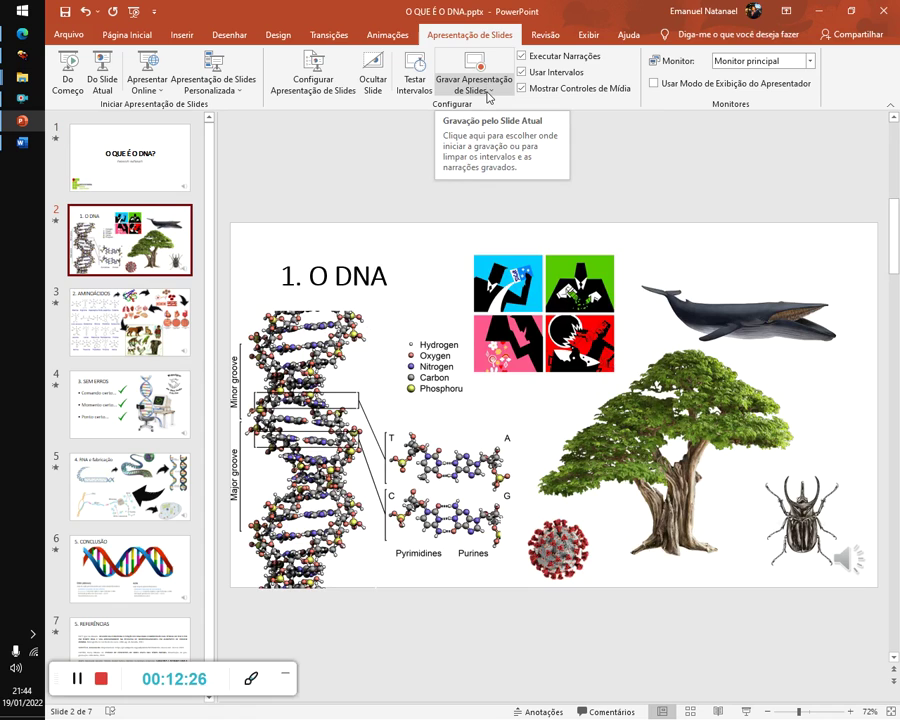
{"action": "left_click", "coordinate": [490, 97]}
{"action": "mouse_move", "coordinate": [480, 140]}
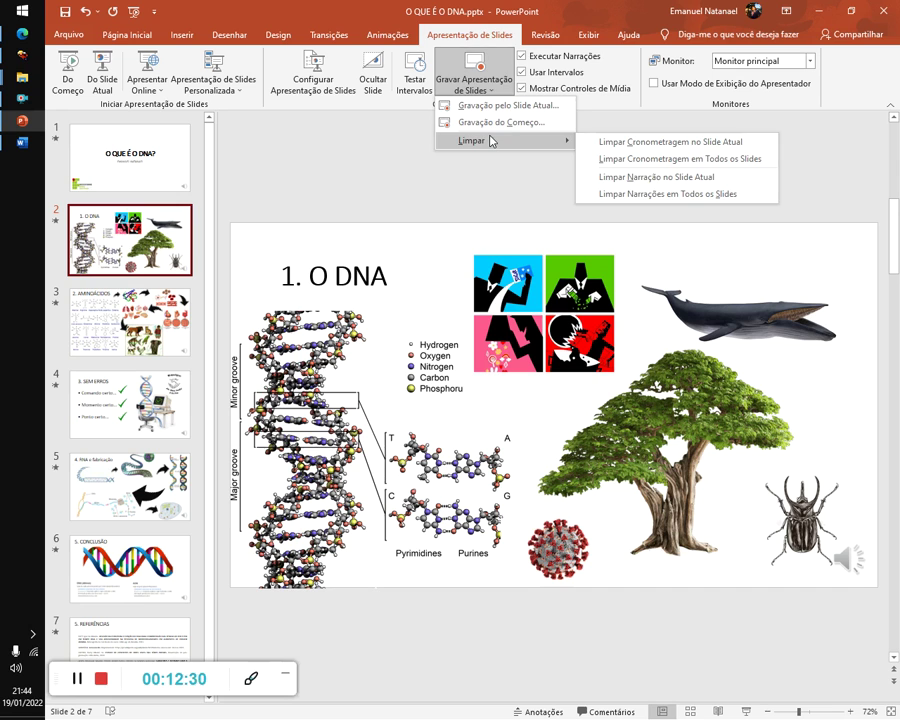
{"action": "left_click", "coordinate": [152, 174]}
{"action": "left_click", "coordinate": [152, 174]}
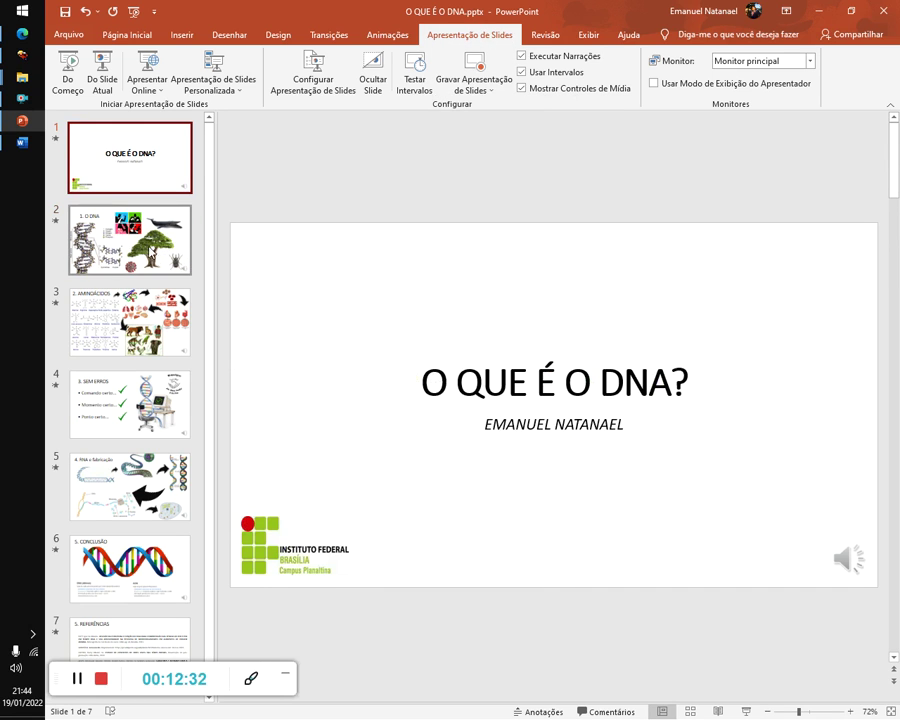
{"action": "left_click", "coordinate": [163, 216]}
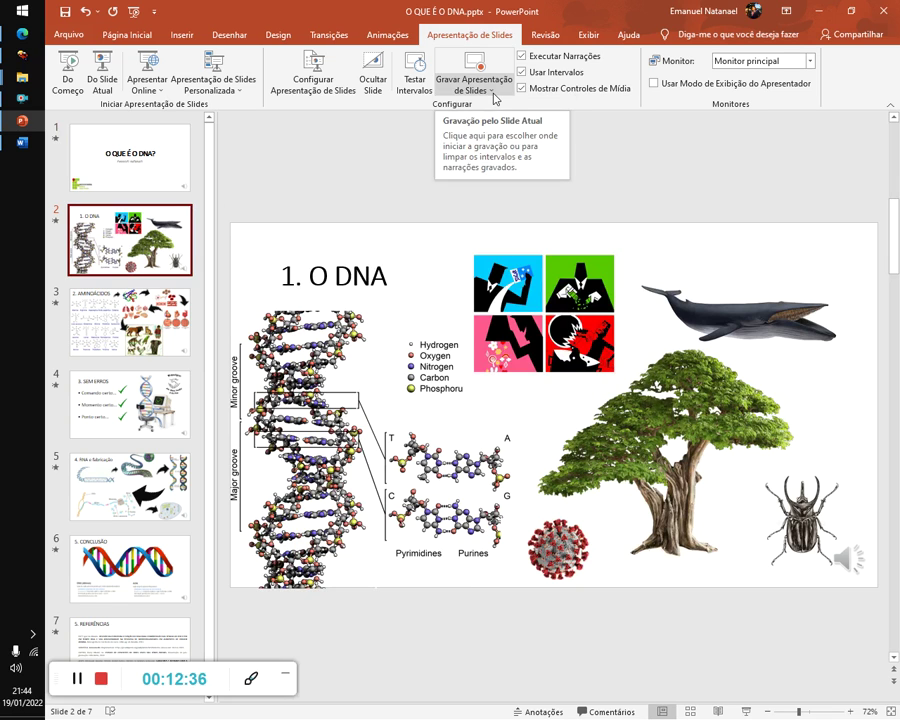
Clear the narration on slide 2 '1. O DNA', then check slides 1 and 2
{"action": "left_click", "coordinate": [494, 98]}
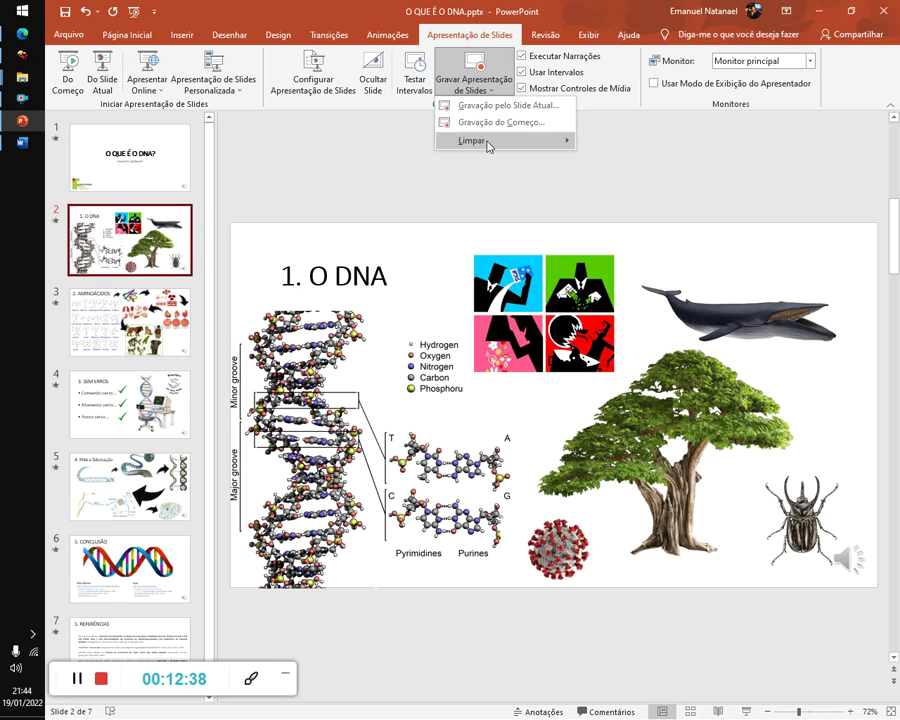
{"action": "mouse_move", "coordinate": [505, 140]}
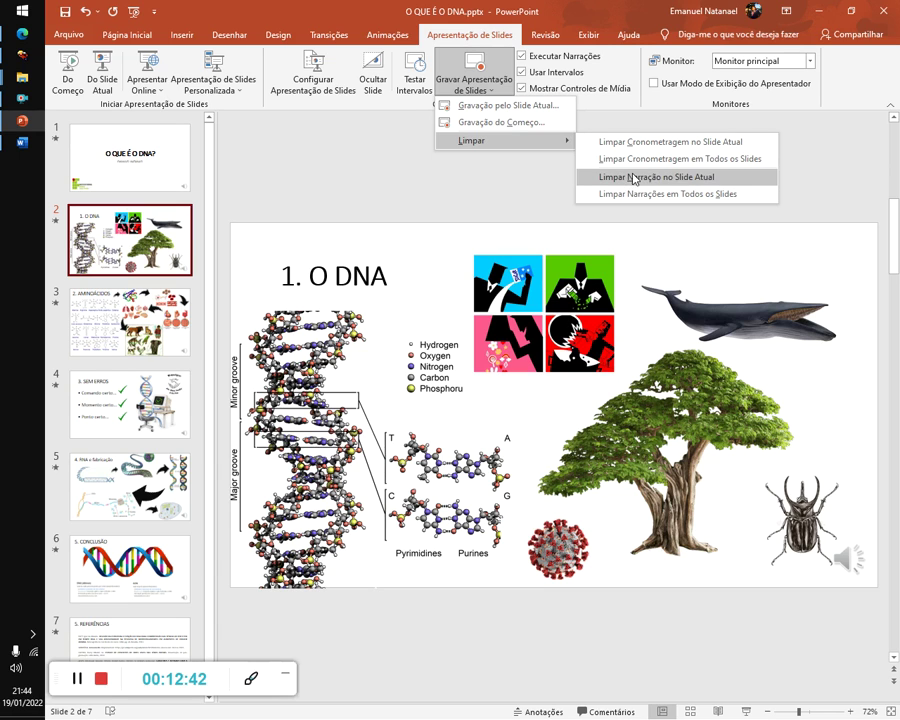
{"action": "left_click", "coordinate": [683, 184]}
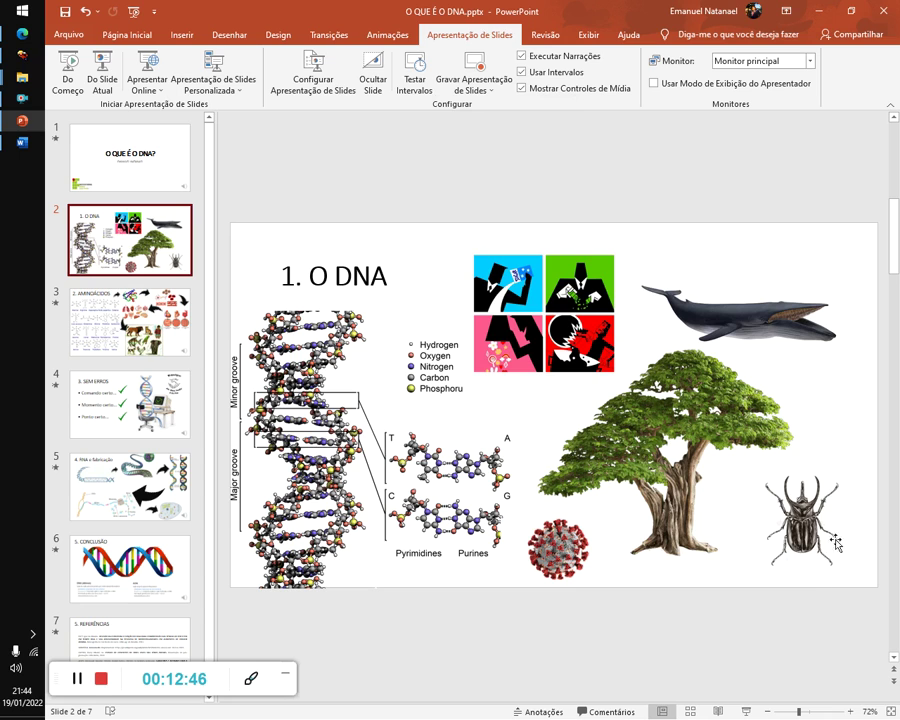
{"action": "left_click", "coordinate": [114, 182]}
{"action": "mouse_move", "coordinate": [845, 558]}
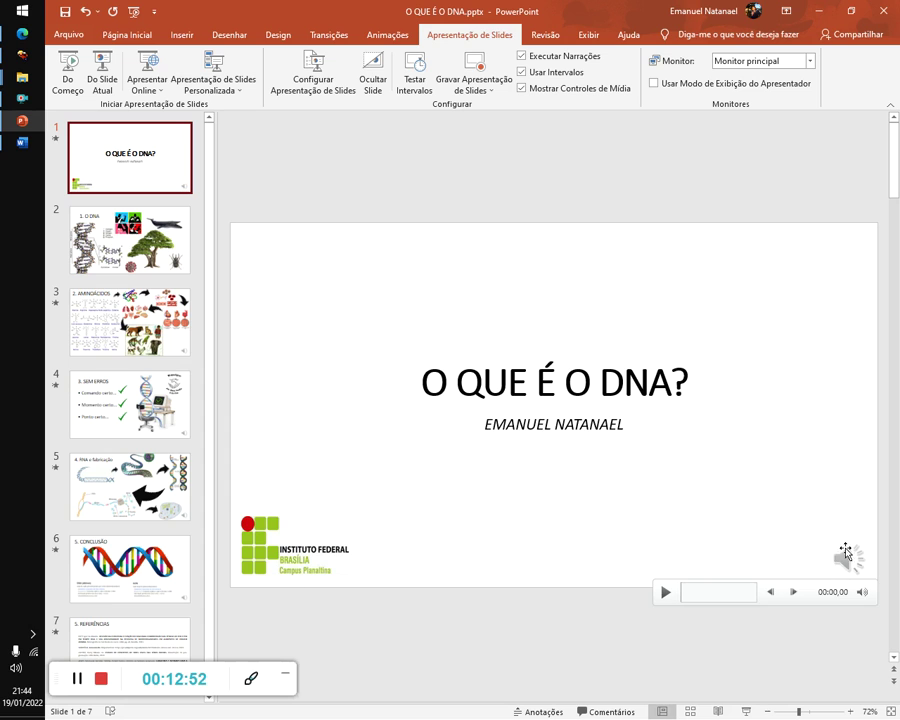
{"action": "left_click", "coordinate": [128, 265]}
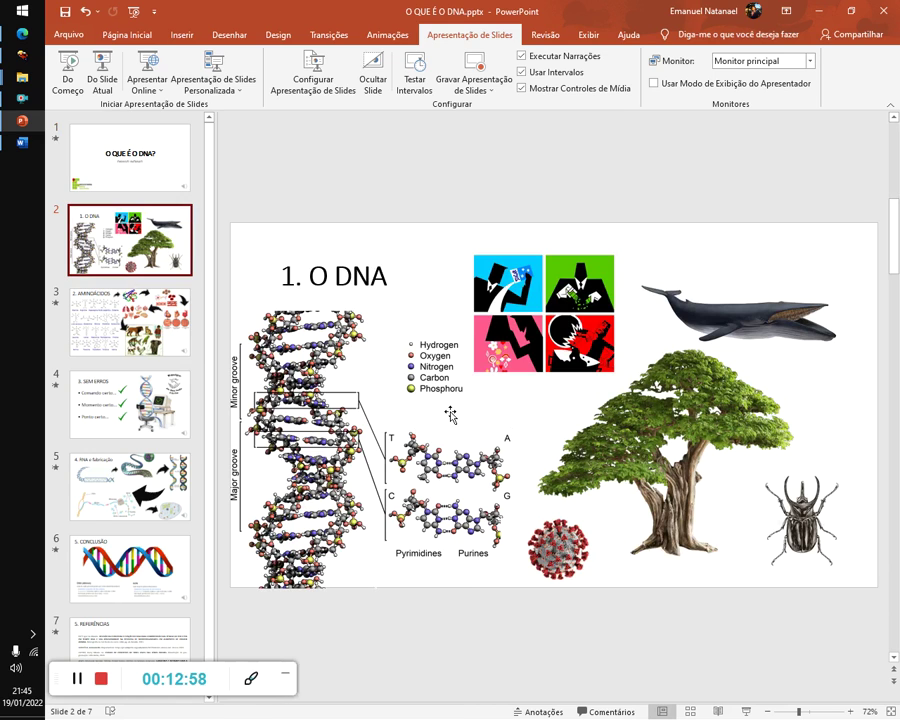
{"action": "key", "text": "F5"}
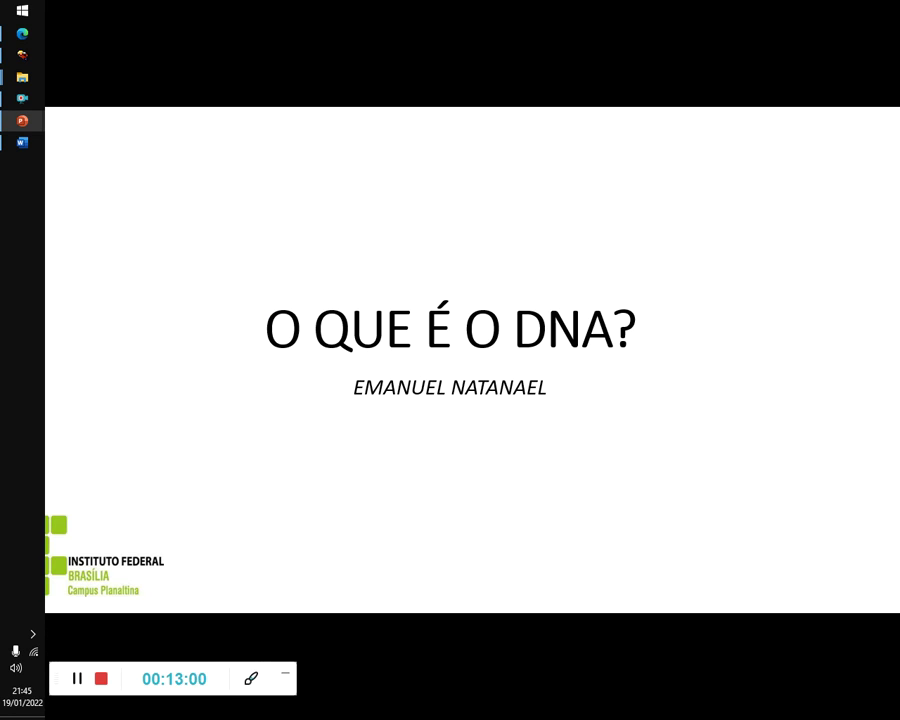
{"action": "key", "text": "Right"}
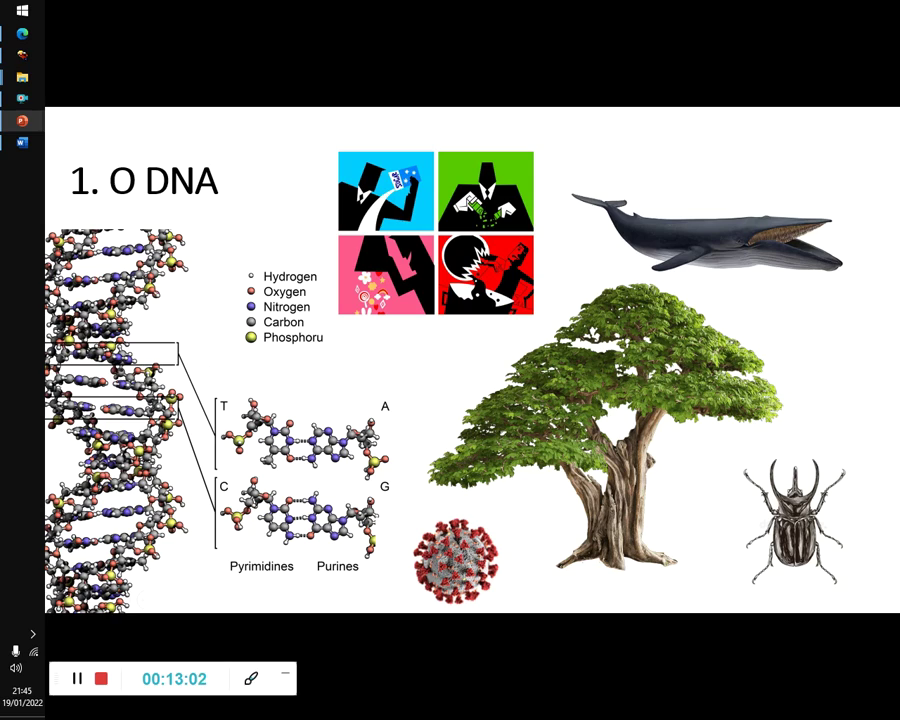
{"action": "key", "text": "Right"}
{"action": "key", "text": "Escape"}
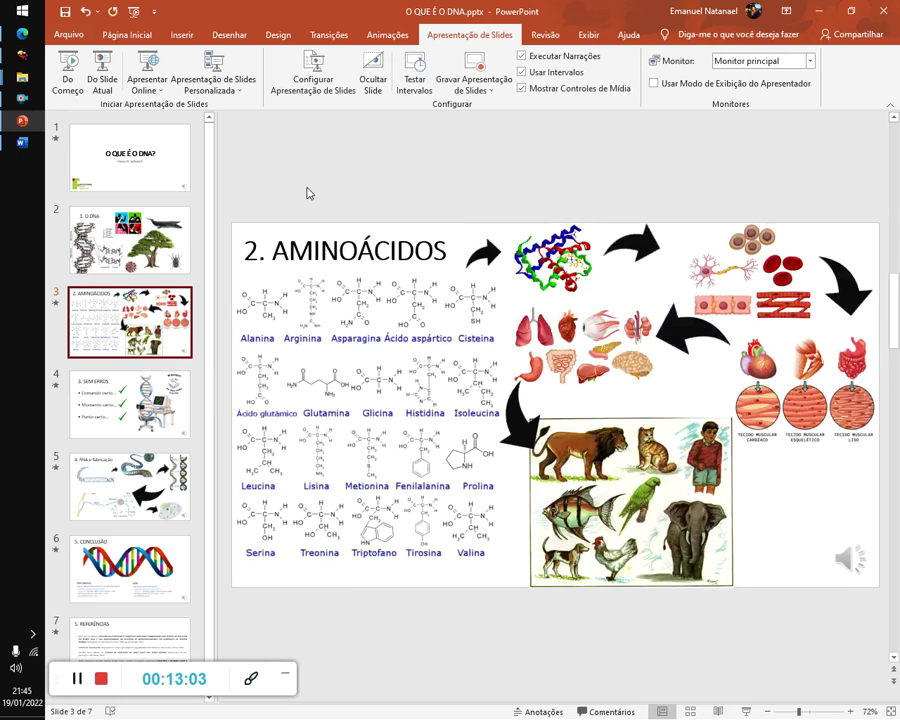
{"action": "key", "text": "Up"}
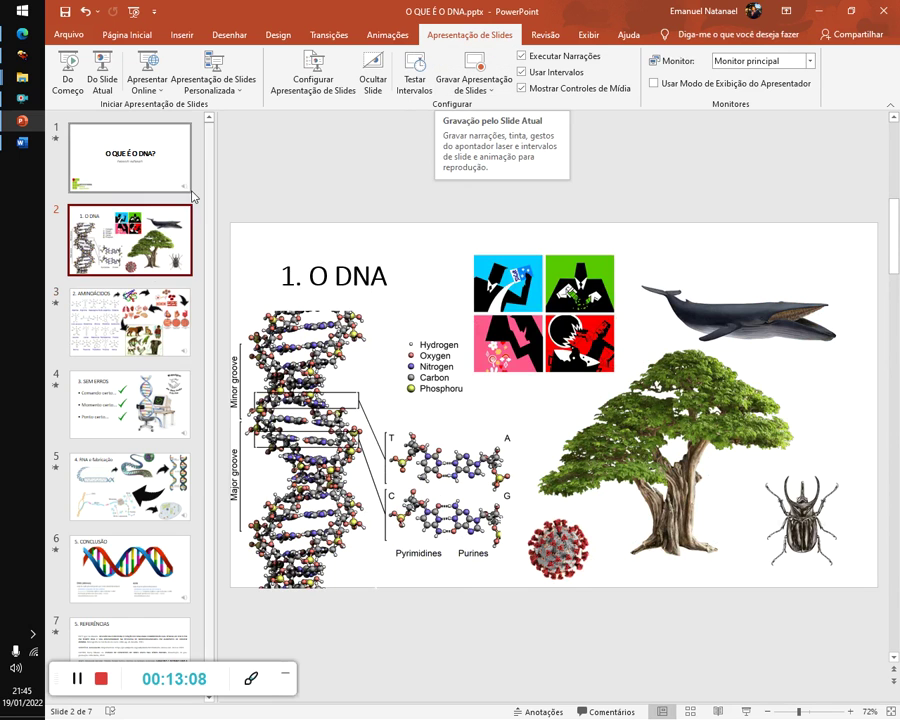
{"action": "scroll", "coordinate": [258, 260], "scroll_direction": "up", "scroll_amount": 1}
{"action": "scroll", "coordinate": [258, 260], "scroll_direction": "down", "scroll_amount": 1}
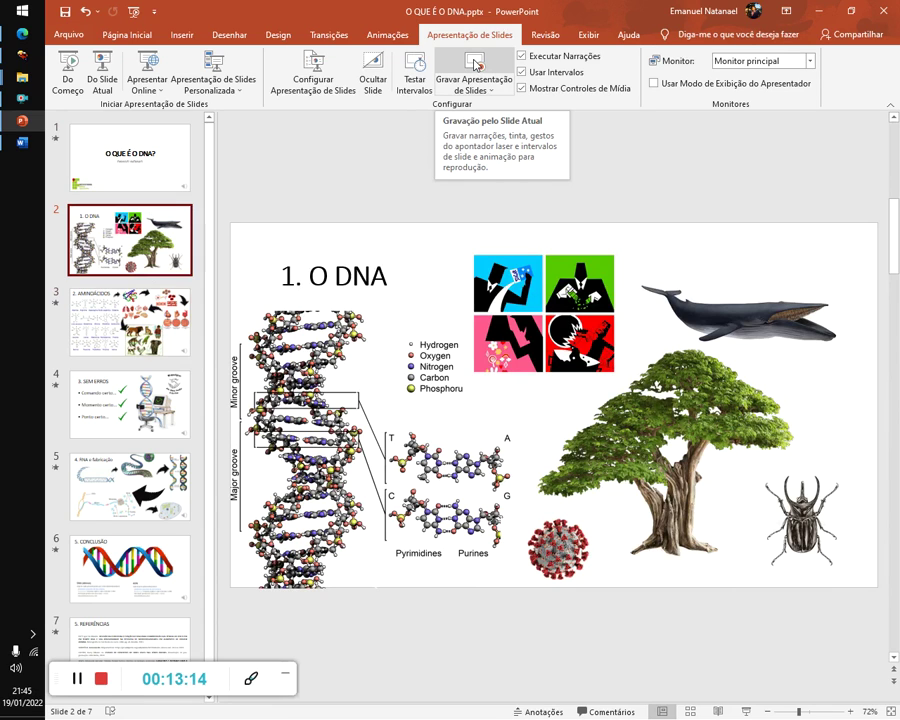
Open the slide-show recorder and move back to the title slide
{"action": "left_click", "coordinate": [476, 64]}
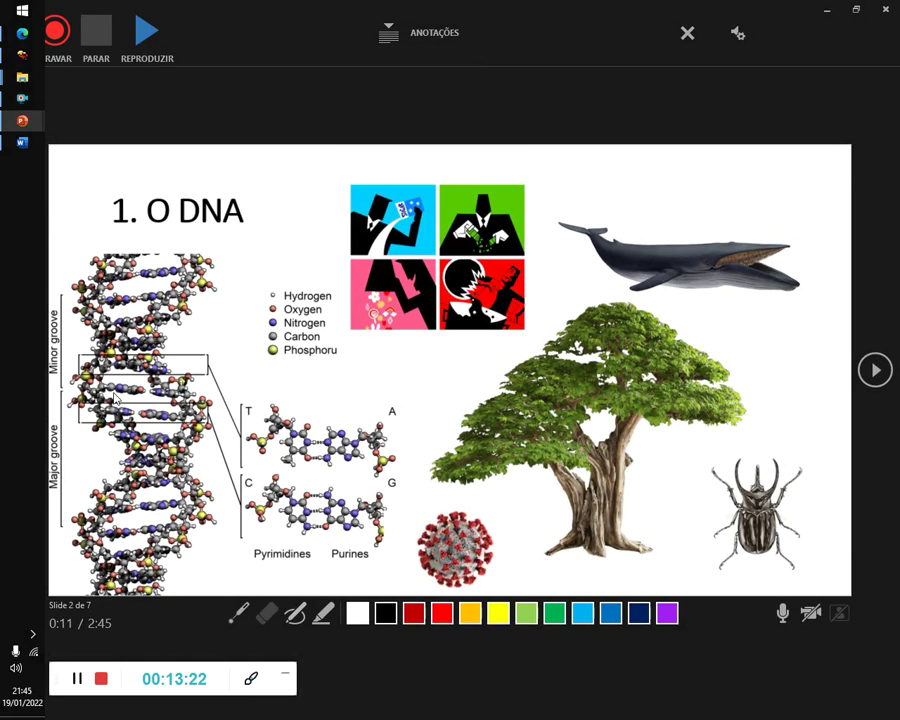
{"action": "key", "text": "Left"}
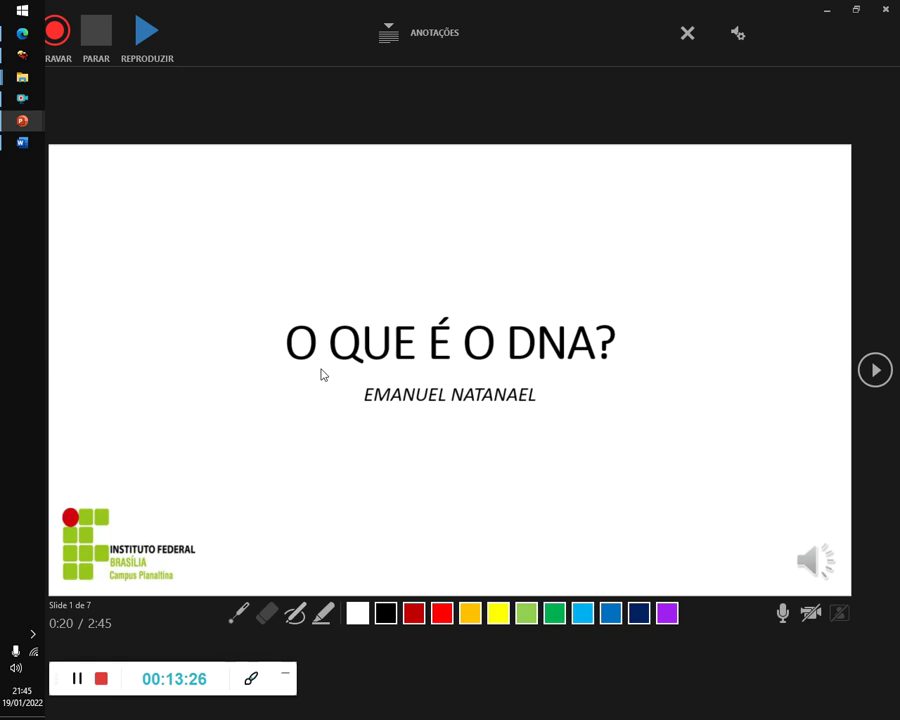
{"action": "left_click", "coordinate": [321, 371]}
{"action": "key", "text": "Left"}
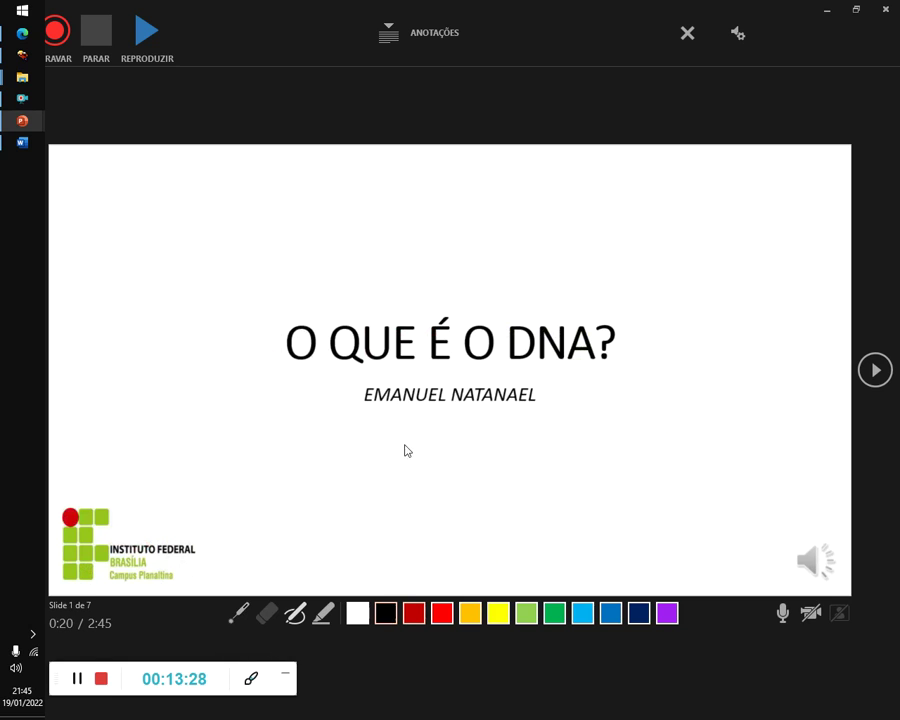
Play back the narration for slides 1 and 2, then start re-recording slide 2
{"action": "left_click", "coordinate": [146, 42]}
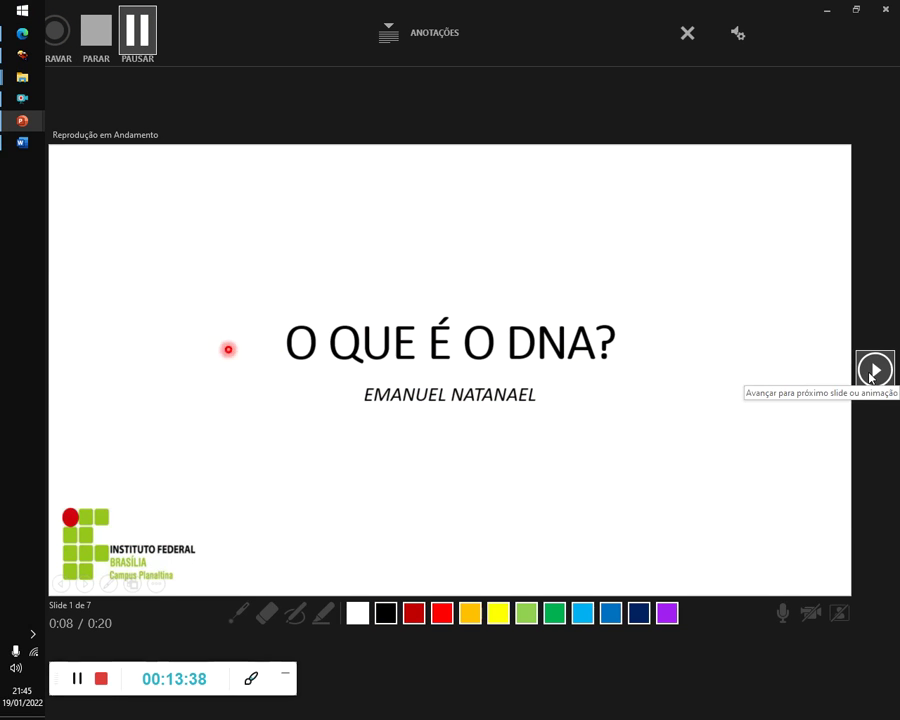
{"action": "left_click", "coordinate": [872, 370]}
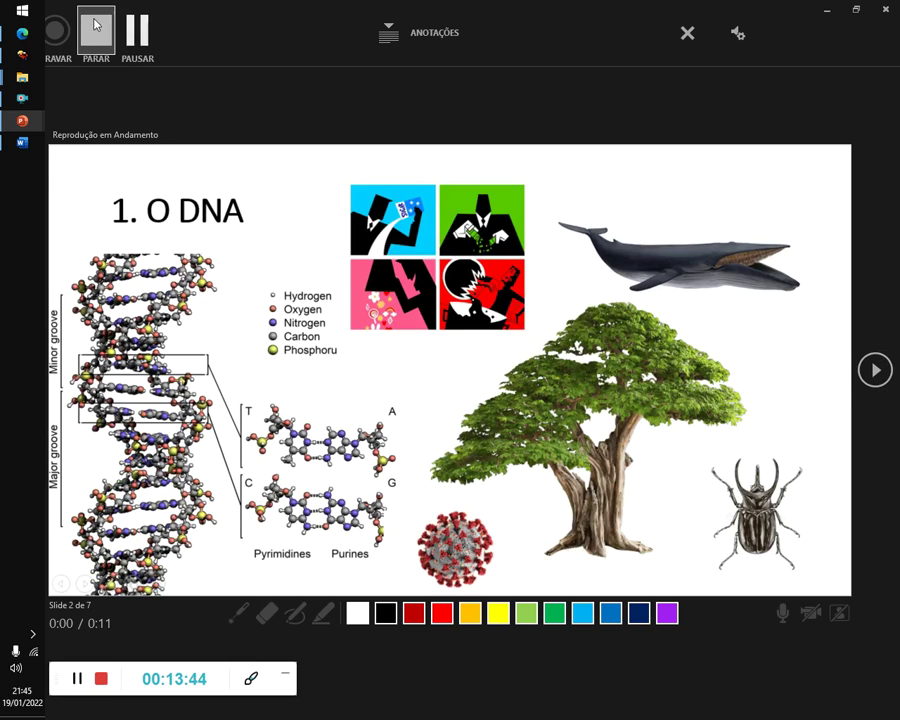
{"action": "left_click", "coordinate": [96, 29]}
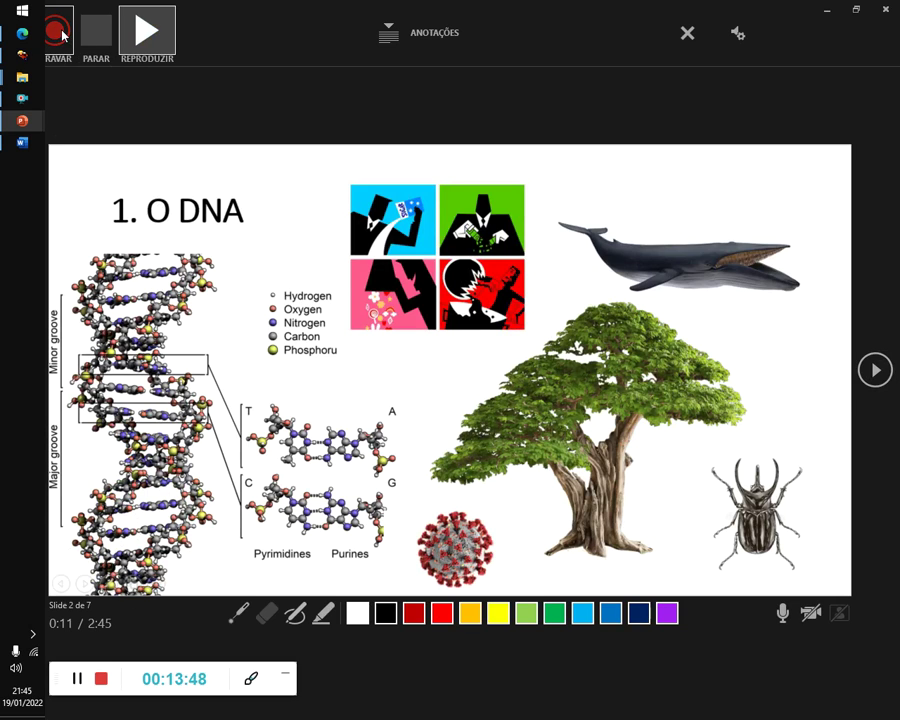
{"action": "left_click", "coordinate": [55, 30]}
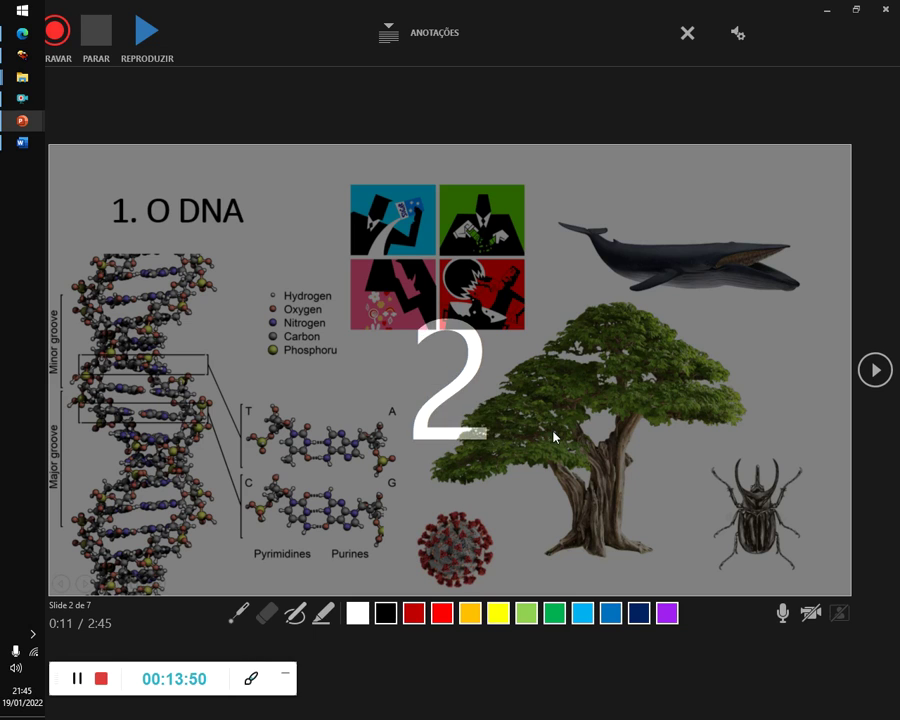
Record a new narration of about 32 seconds on slide 2 with the pen, then close the recorder
{"action": "left_click", "coordinate": [238, 612]}
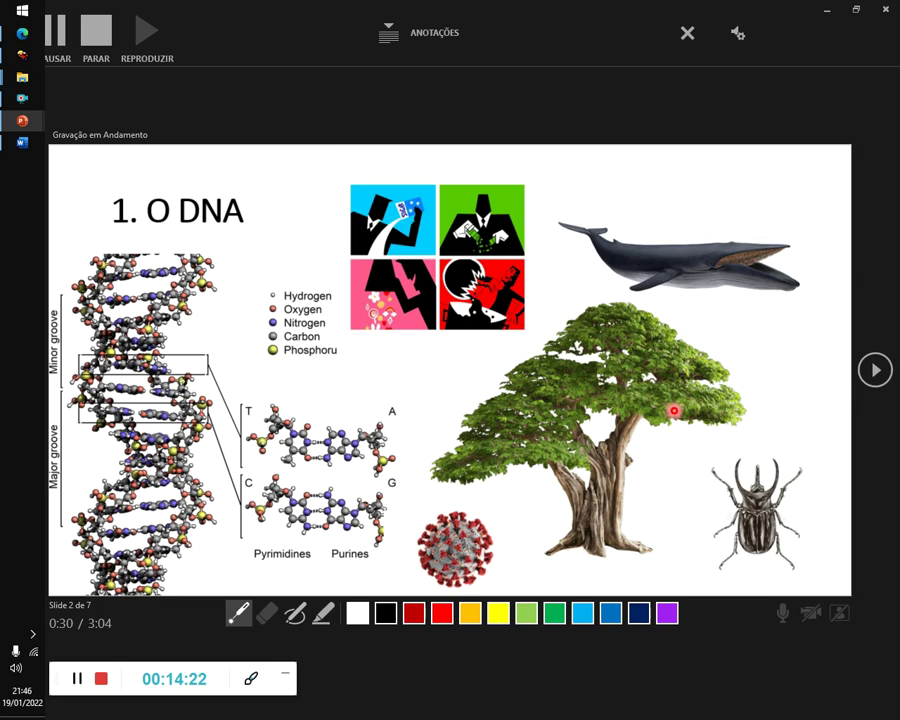
{"action": "left_click", "coordinate": [885, 9]}
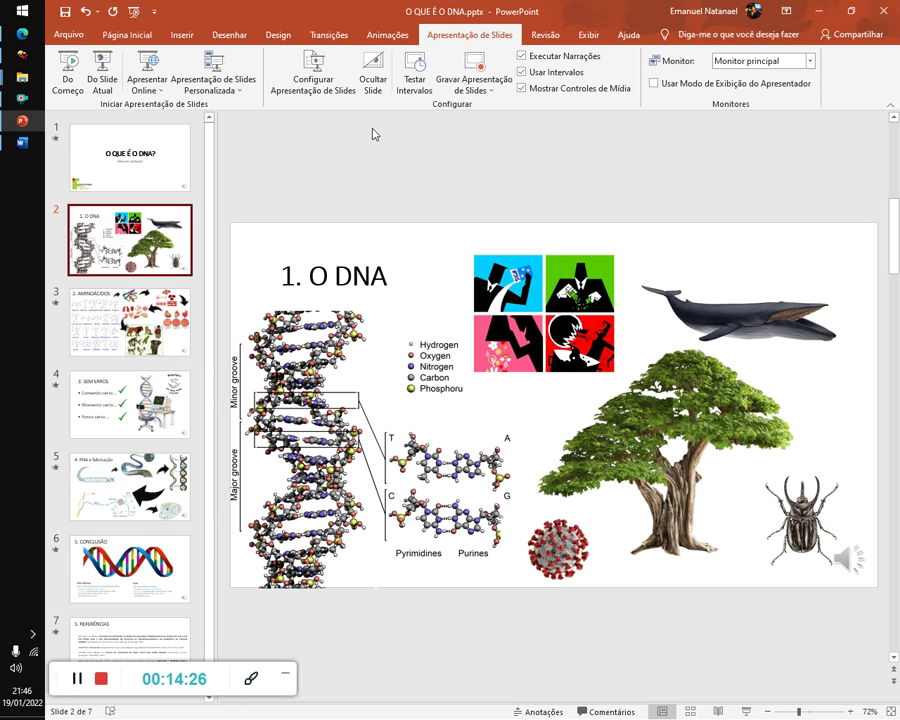
Return to slide 1 and open the Save As dialog for 'O QUE É O DNA.pptx' under This PC
{"action": "left_click", "coordinate": [143, 650]}
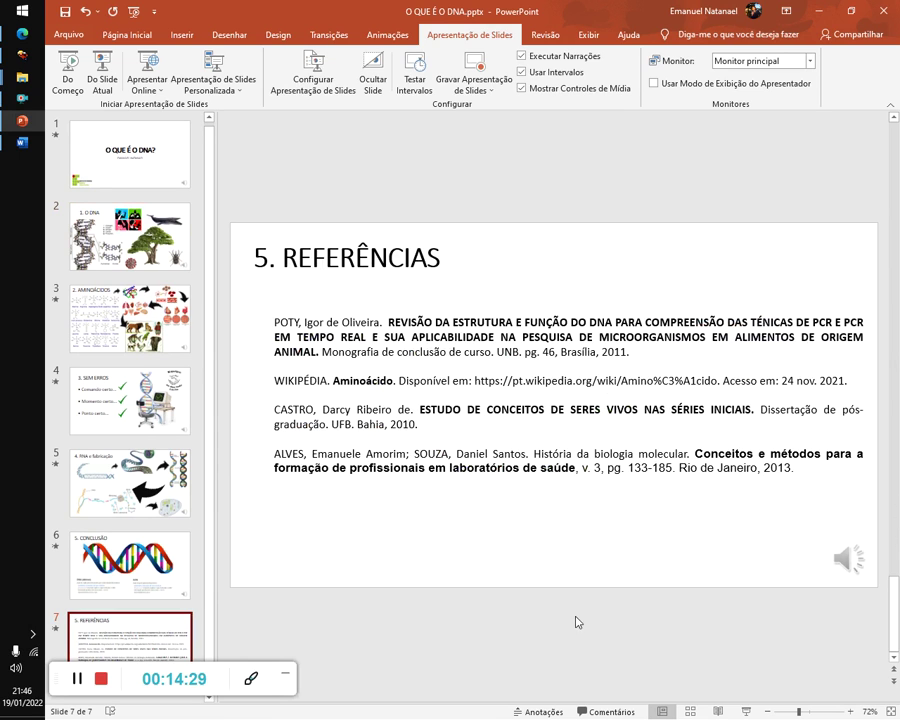
{"action": "key", "text": "Home"}
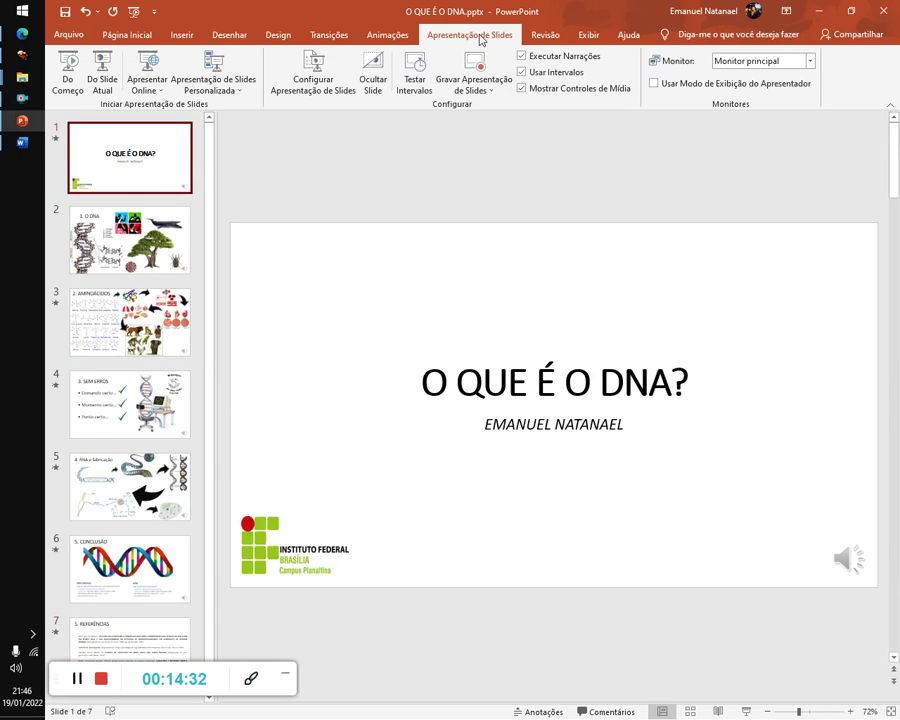
{"action": "left_click", "coordinate": [67, 37]}
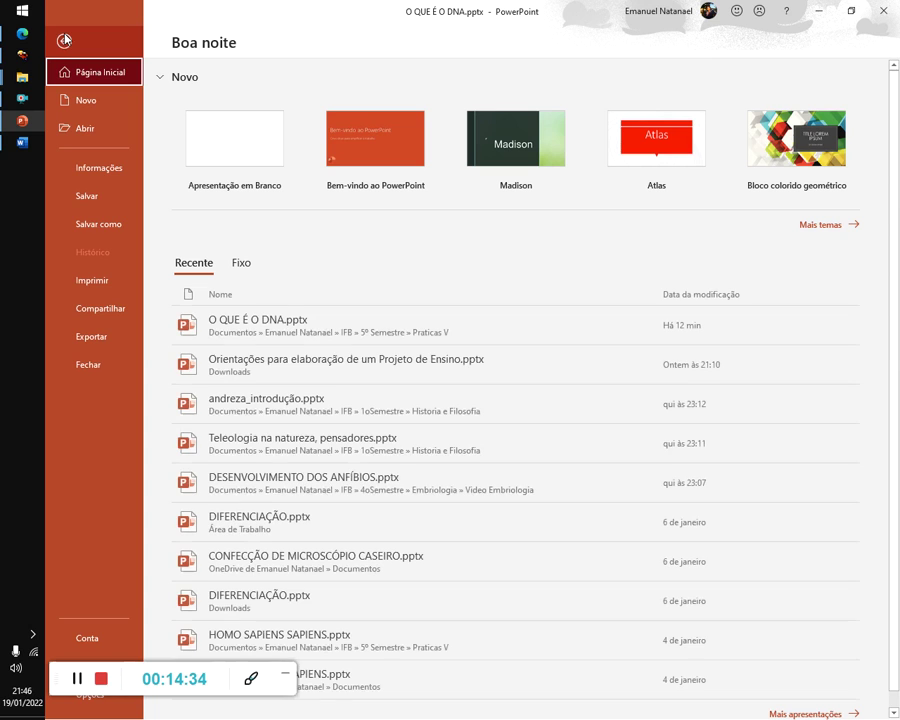
{"action": "left_click", "coordinate": [98, 226]}
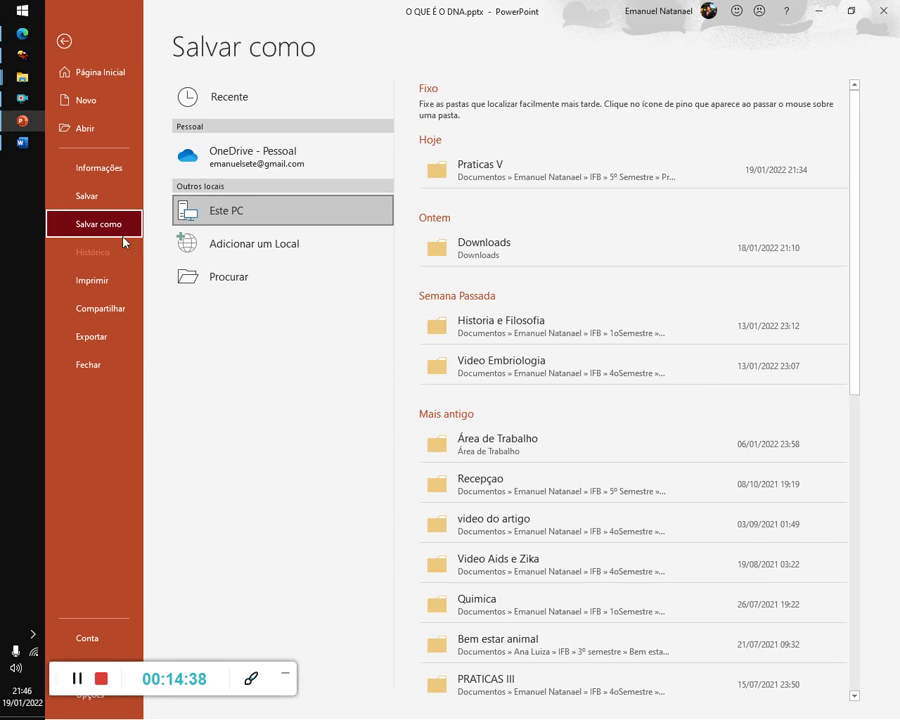
{"action": "left_click", "coordinate": [204, 217]}
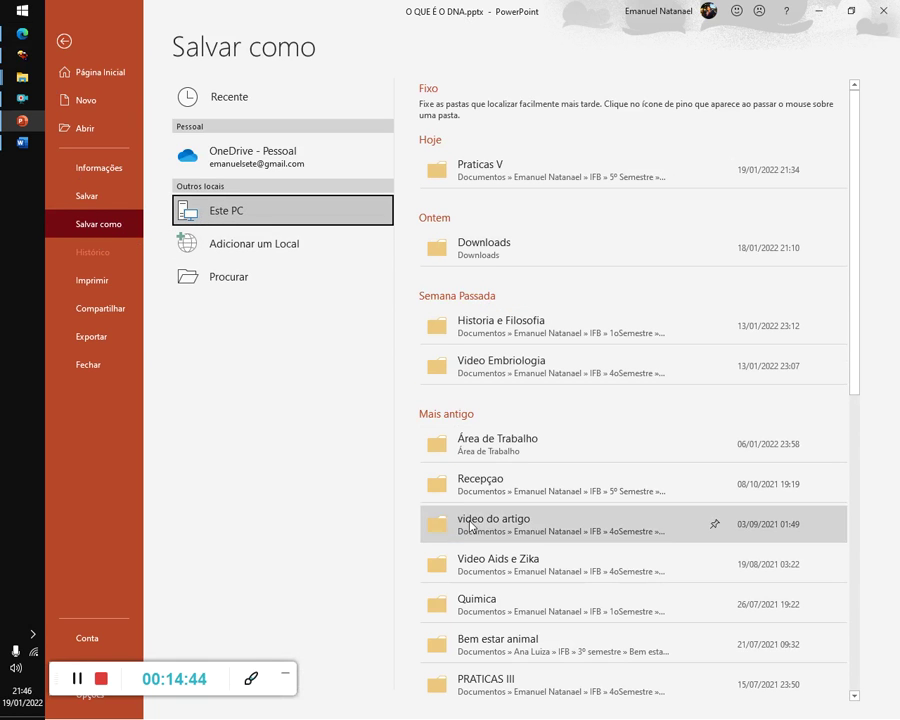
{"action": "left_click", "coordinate": [476, 444]}
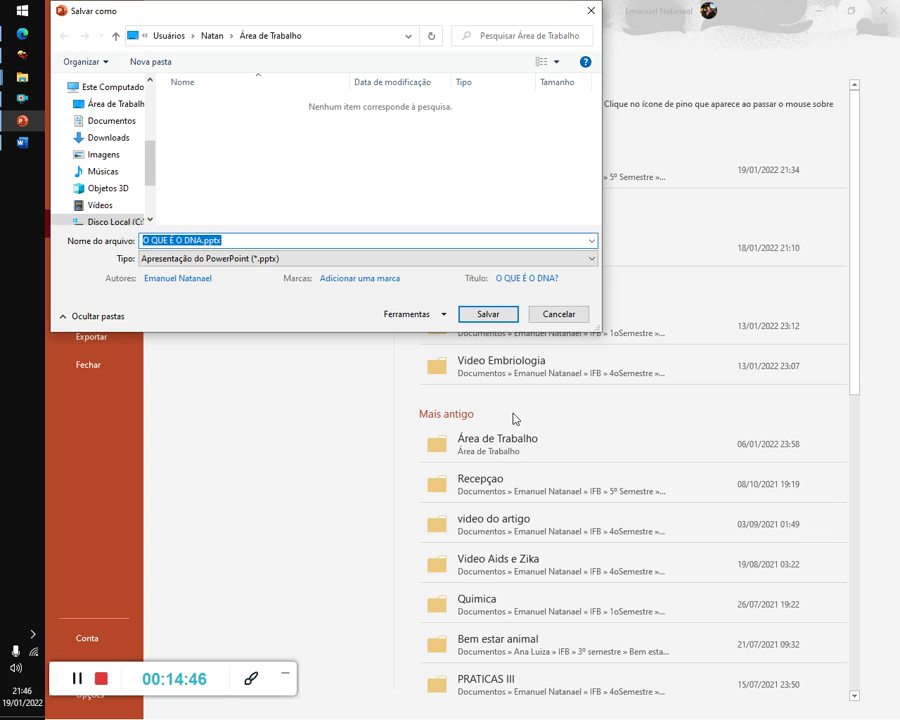
Save the presentation to Área de Trabalho as 'O QUE É O DNA.mp4' in Vídeo MPEG-4 format
{"action": "left_click", "coordinate": [115, 104]}
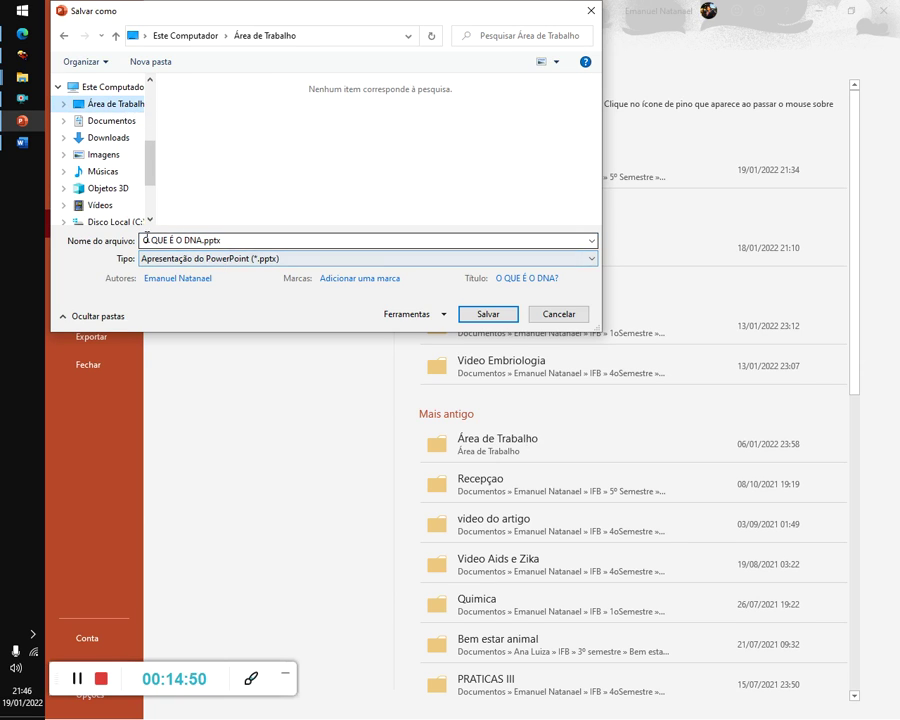
{"action": "left_click", "coordinate": [185, 240]}
{"action": "left_click", "coordinate": [185, 240]}
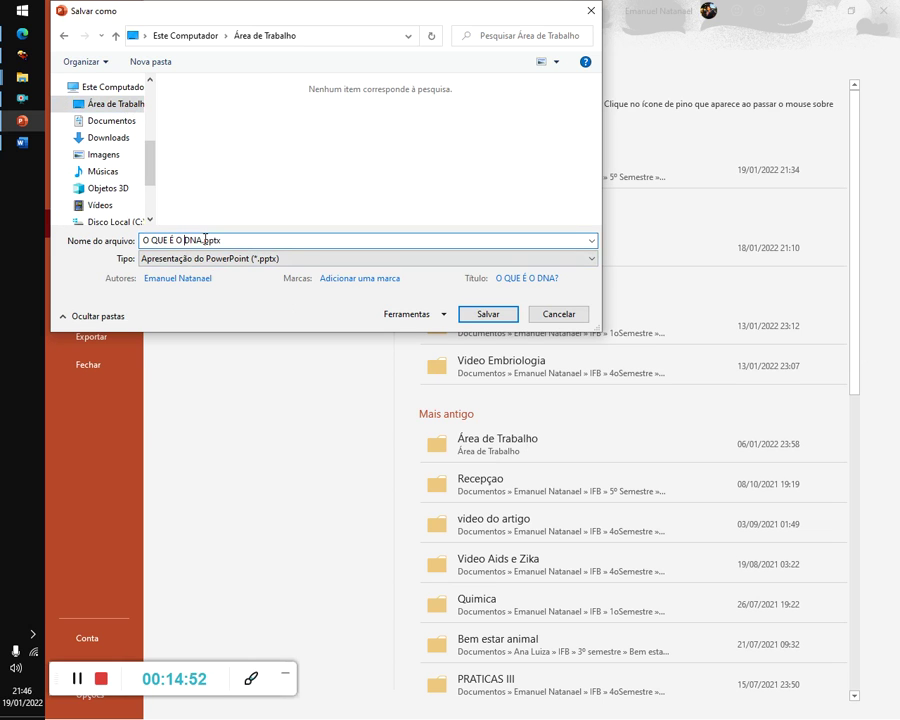
{"action": "left_click", "coordinate": [245, 258]}
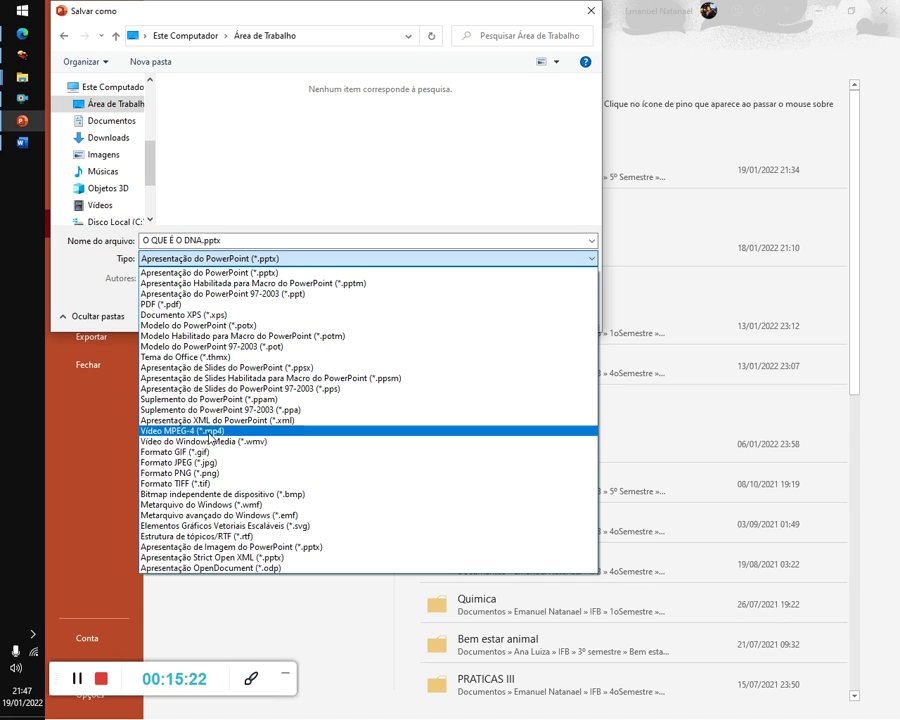
{"action": "left_click", "coordinate": [213, 441]}
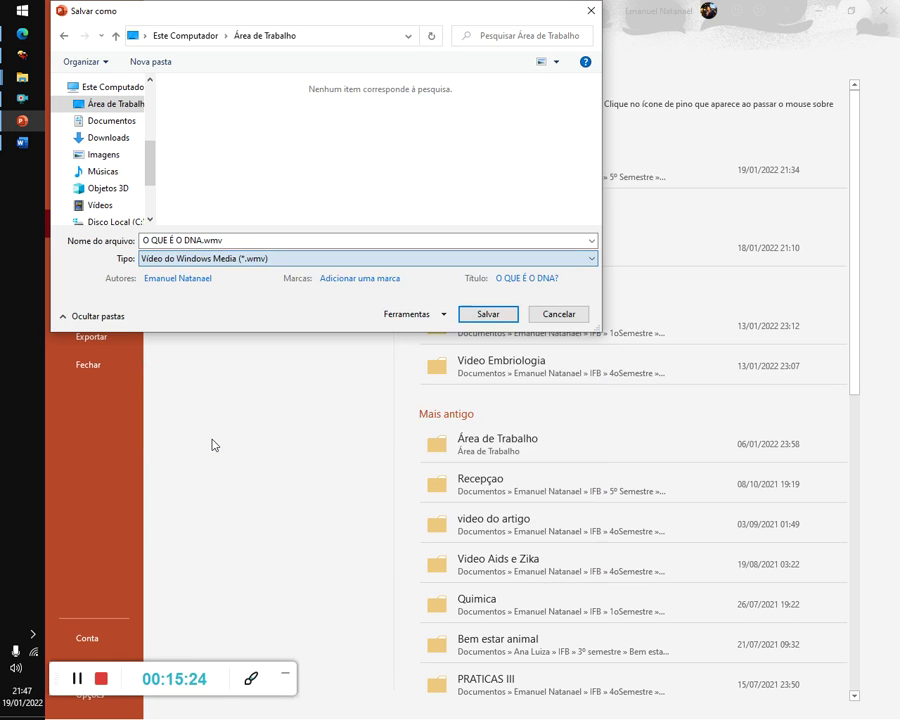
{"action": "left_click", "coordinate": [245, 259]}
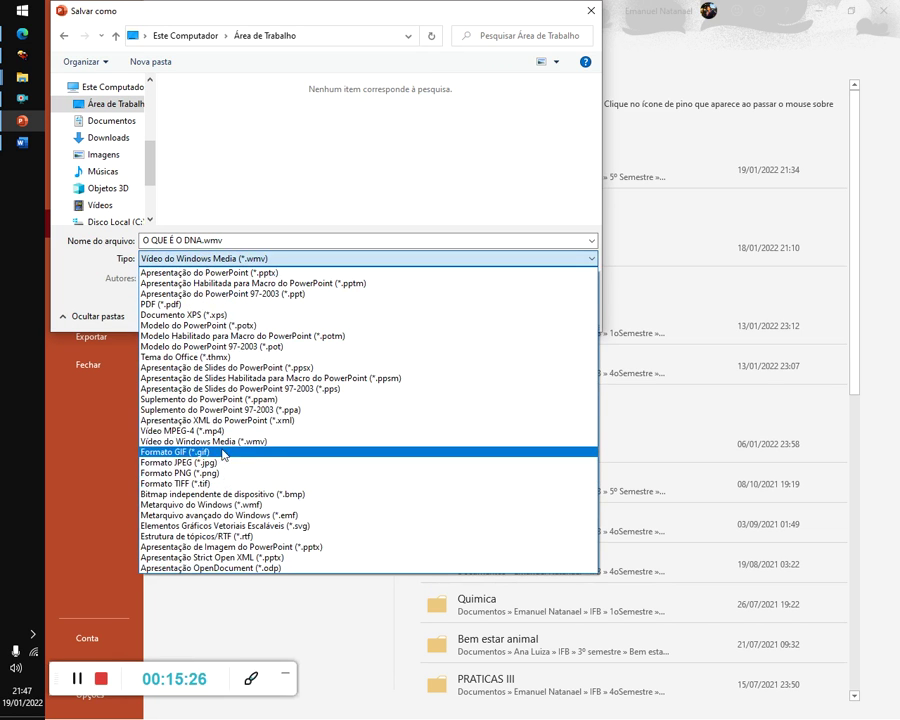
{"action": "left_click", "coordinate": [201, 431]}
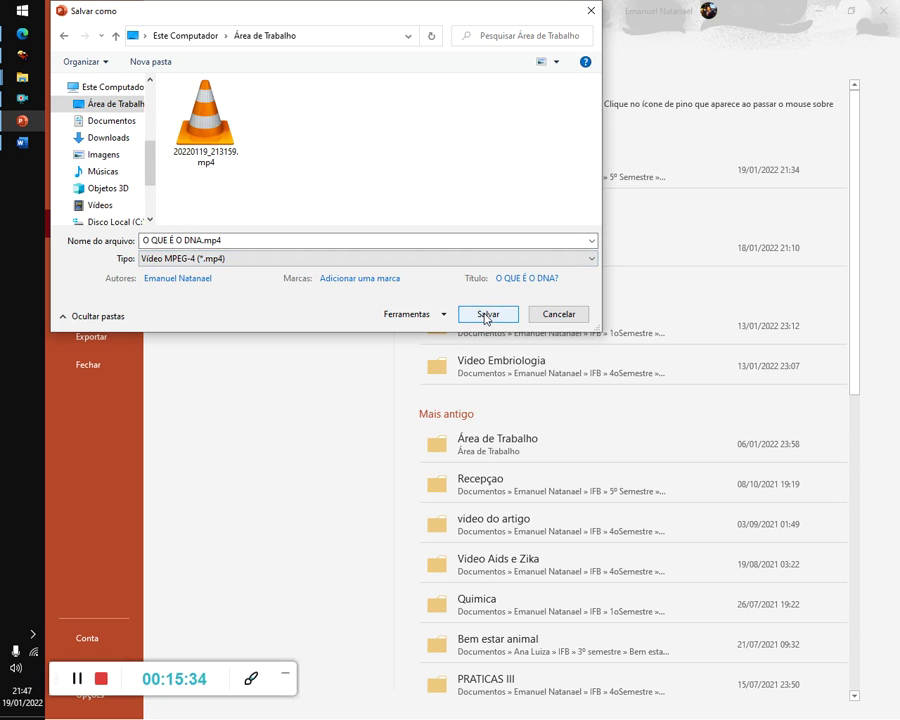
{"action": "left_click", "coordinate": [486, 315]}
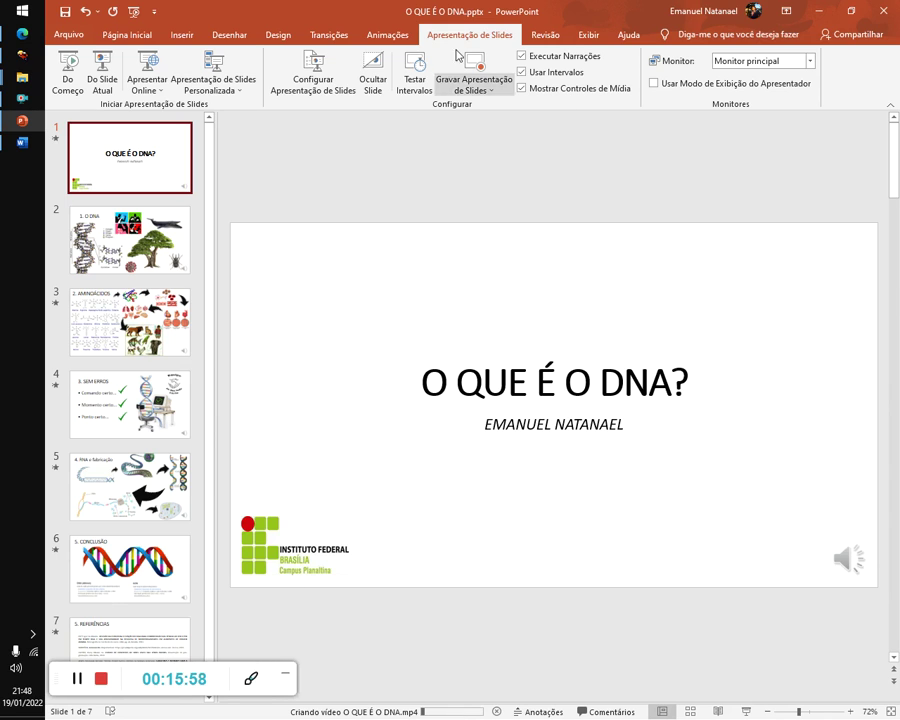
Minimize PowerPoint and Word, then open HOMO SAPIENS SAPIENS.pptx from the Praticas V folder
{"action": "left_click", "coordinate": [818, 10]}
{"action": "left_click", "coordinate": [818, 10]}
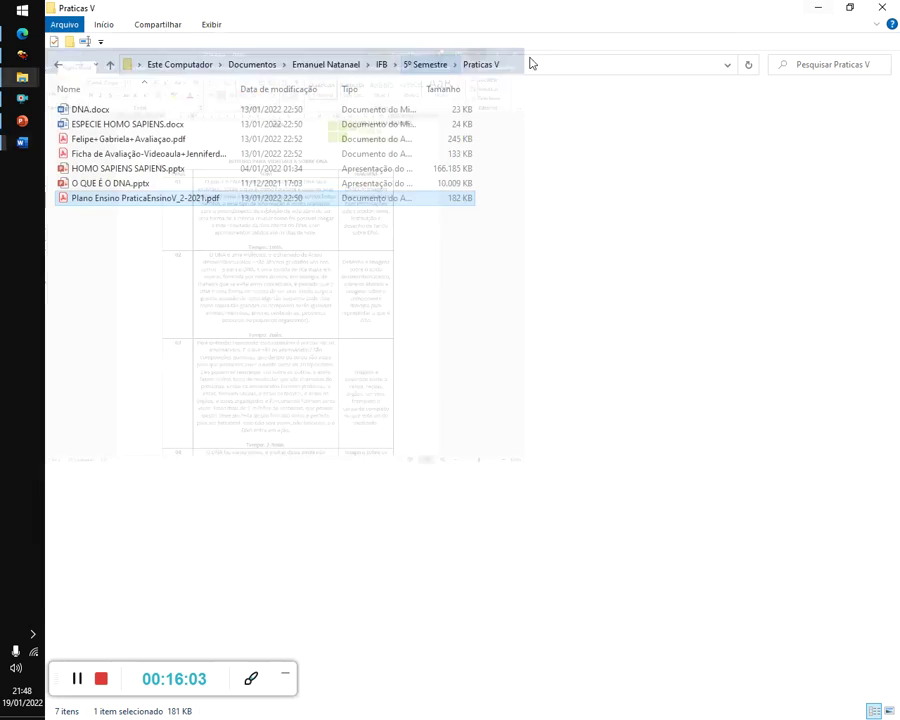
{"action": "left_click", "coordinate": [65, 66]}
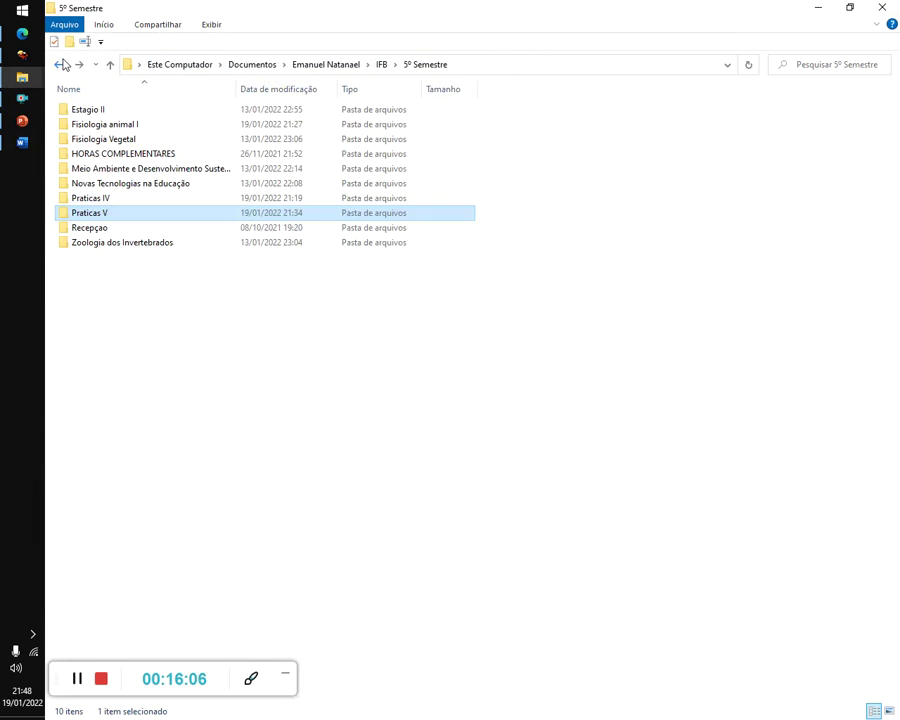
{"action": "double_click", "coordinate": [105, 212]}
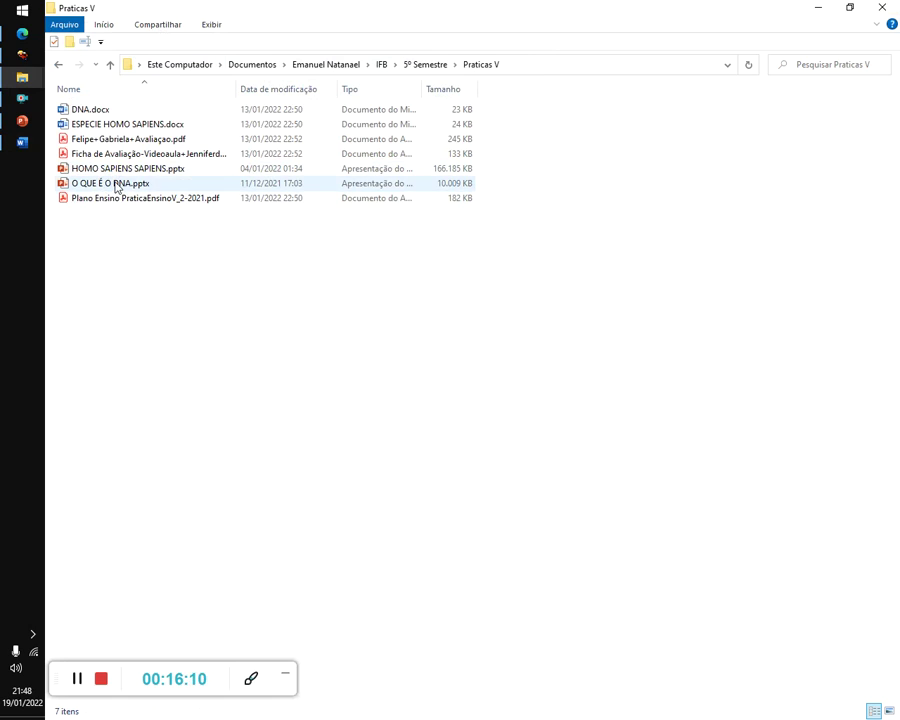
{"action": "double_click", "coordinate": [116, 169]}
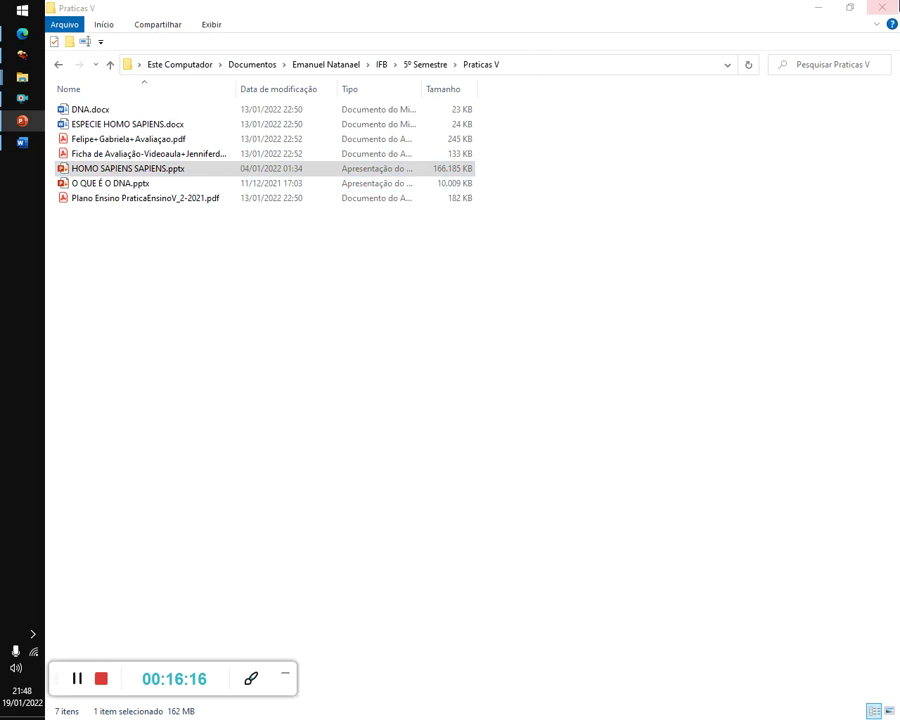
{"action": "left_click", "coordinate": [818, 8]}
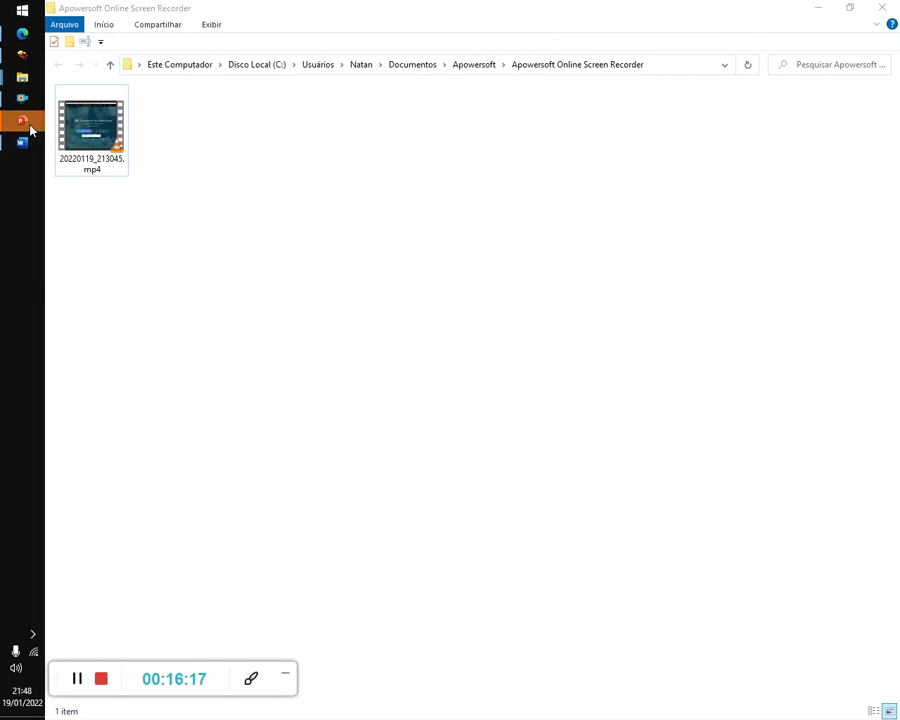
{"action": "mouse_move", "coordinate": [22, 120]}
{"action": "left_click", "coordinate": [124, 240]}
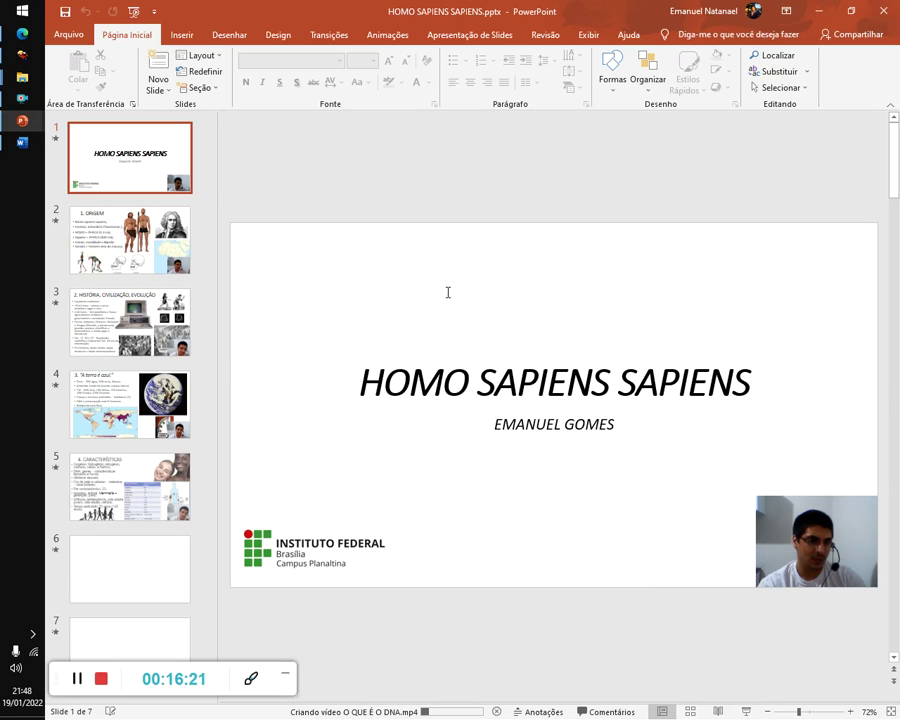
Browse the slides, return to slide 1, and open the Record Slide Show window
{"action": "left_click", "coordinate": [166, 266]}
{"action": "key", "text": "Down"}
{"action": "left_click", "coordinate": [152, 148]}
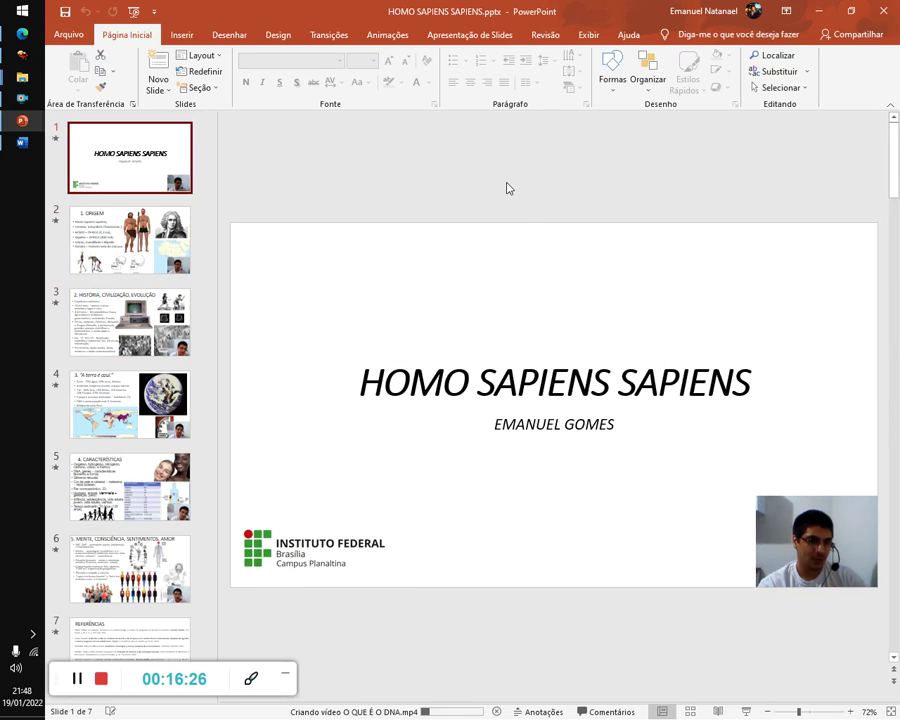
{"action": "left_click", "coordinate": [446, 42]}
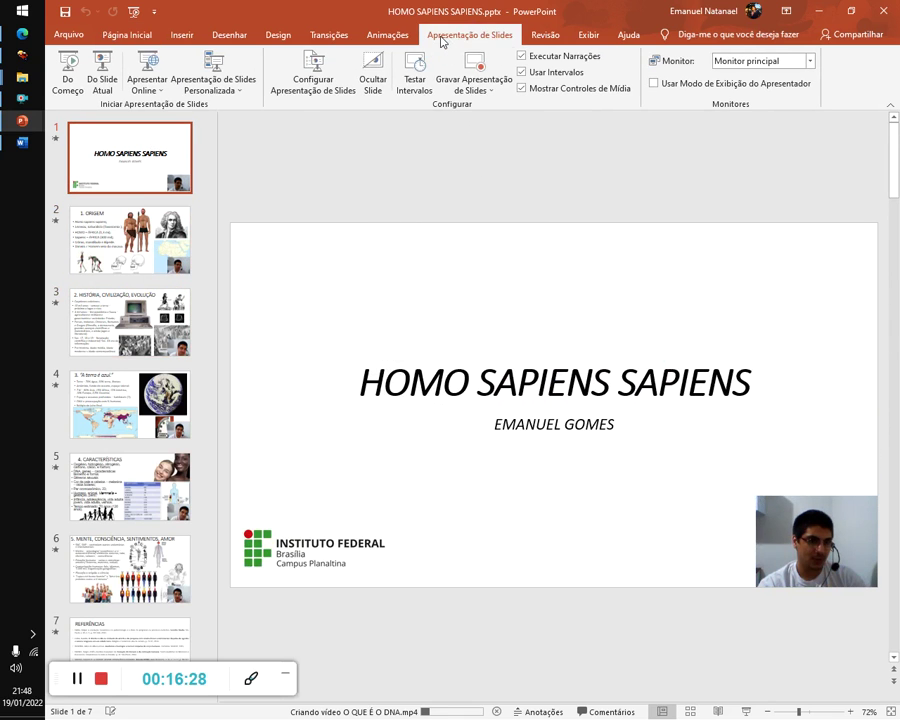
{"action": "left_click", "coordinate": [470, 72]}
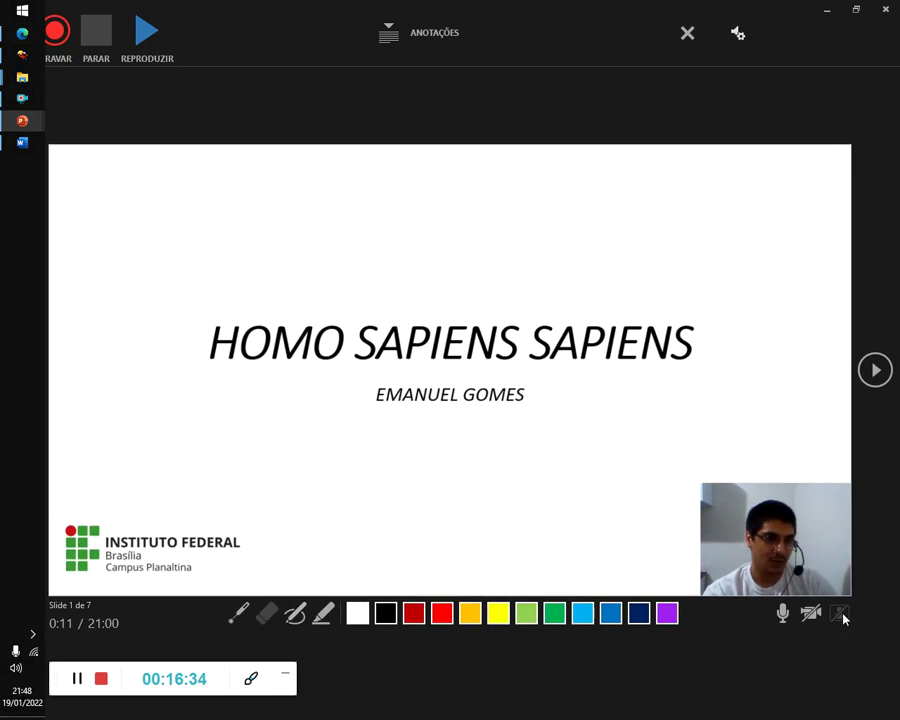
Set the recorder's camera to USB2.0 PC CAMERA, then close the recording window
{"action": "left_click", "coordinate": [738, 33]}
{"action": "mouse_move", "coordinate": [790, 75]}
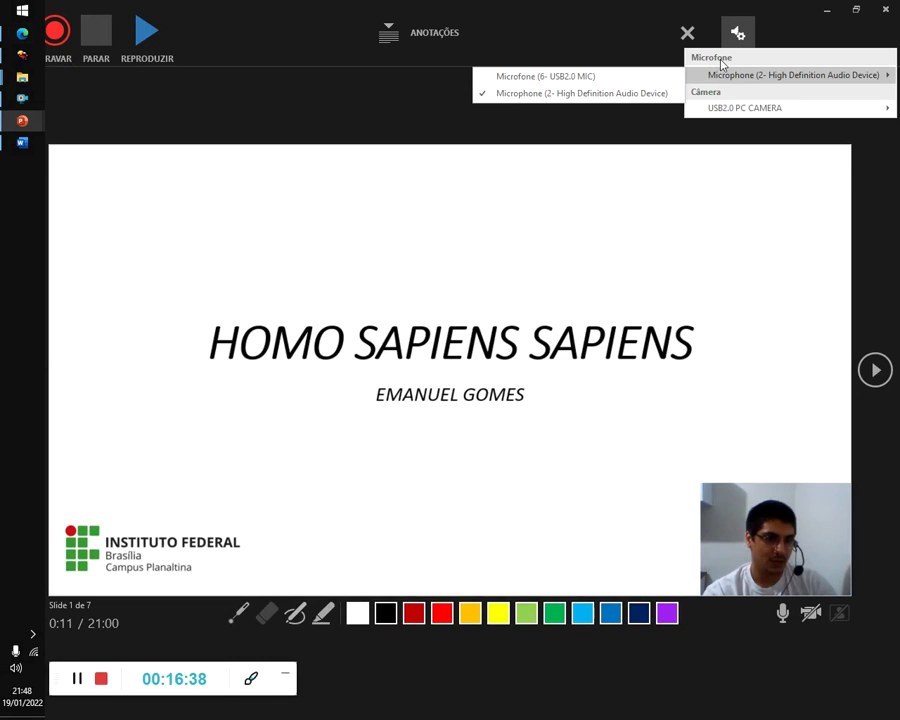
{"action": "mouse_move", "coordinate": [745, 108]}
{"action": "left_click", "coordinate": [630, 109]}
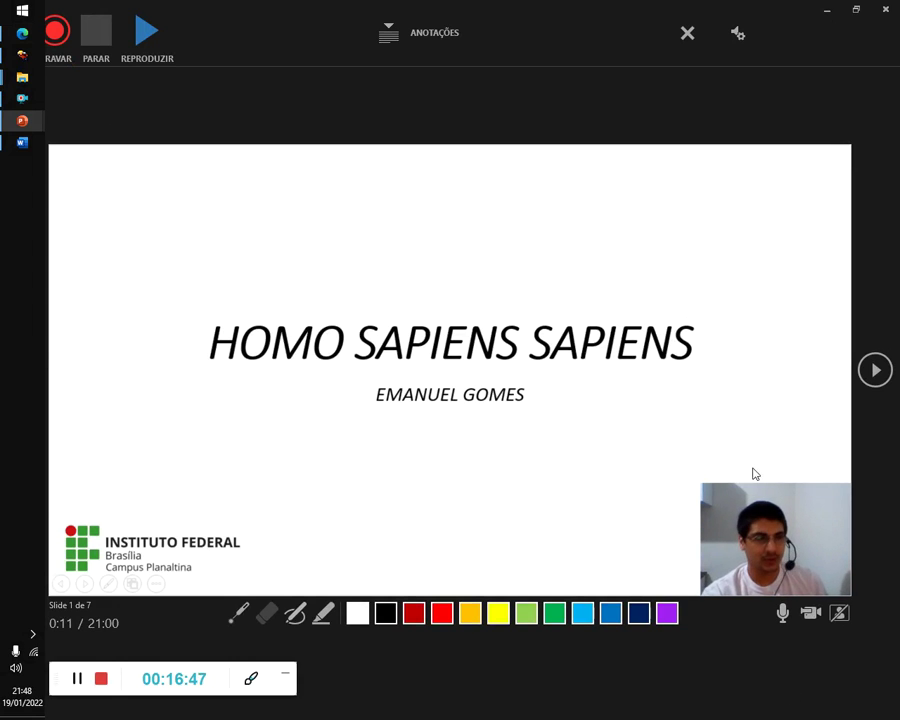
{"action": "left_click", "coordinate": [743, 45]}
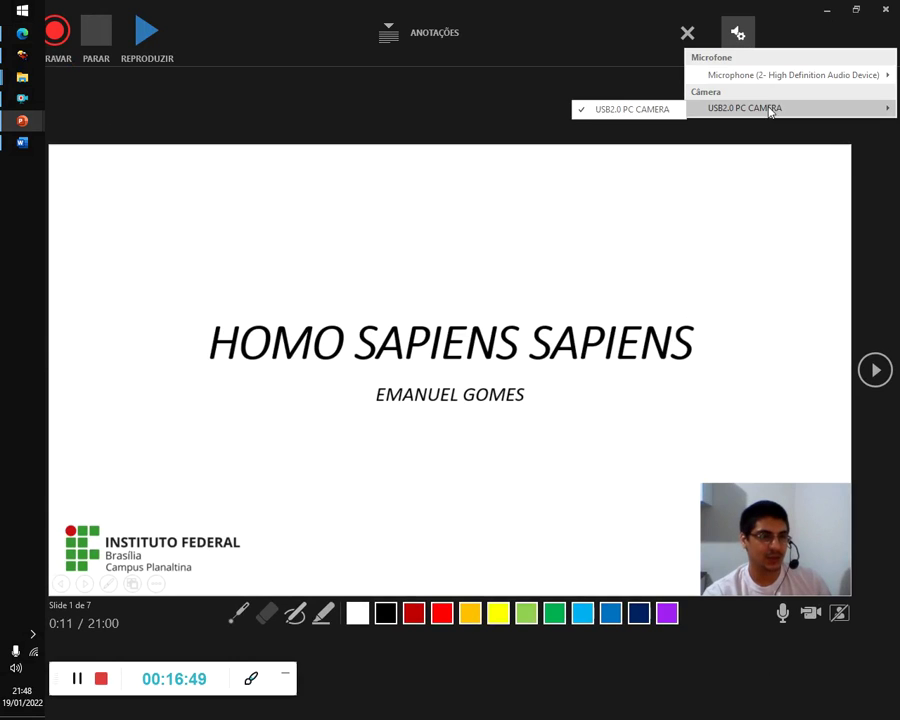
{"action": "left_click", "coordinate": [616, 106]}
{"action": "left_click", "coordinate": [735, 40]}
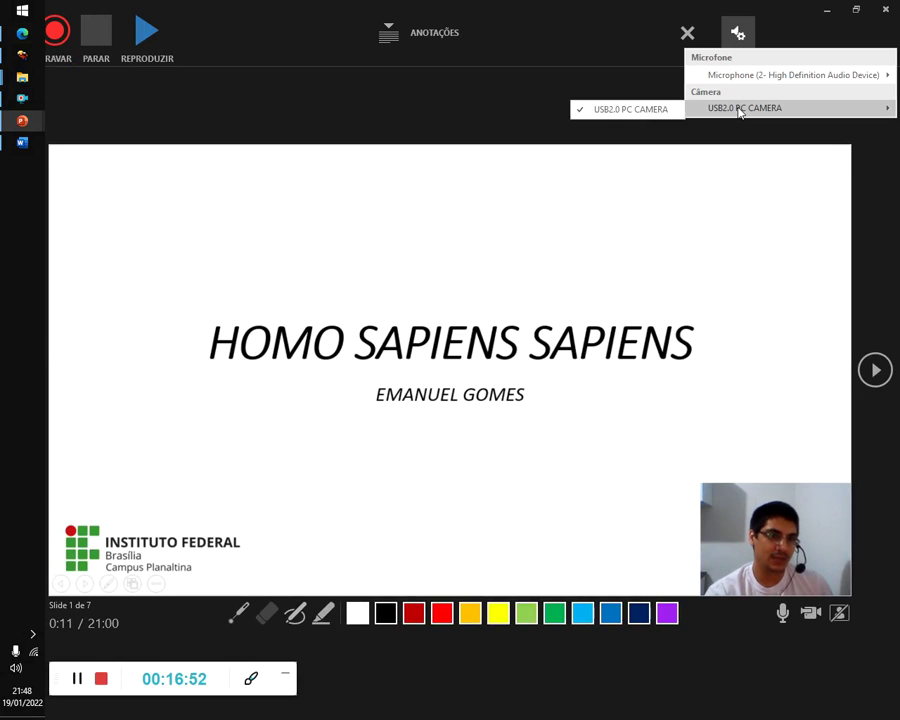
{"action": "left_click", "coordinate": [648, 106]}
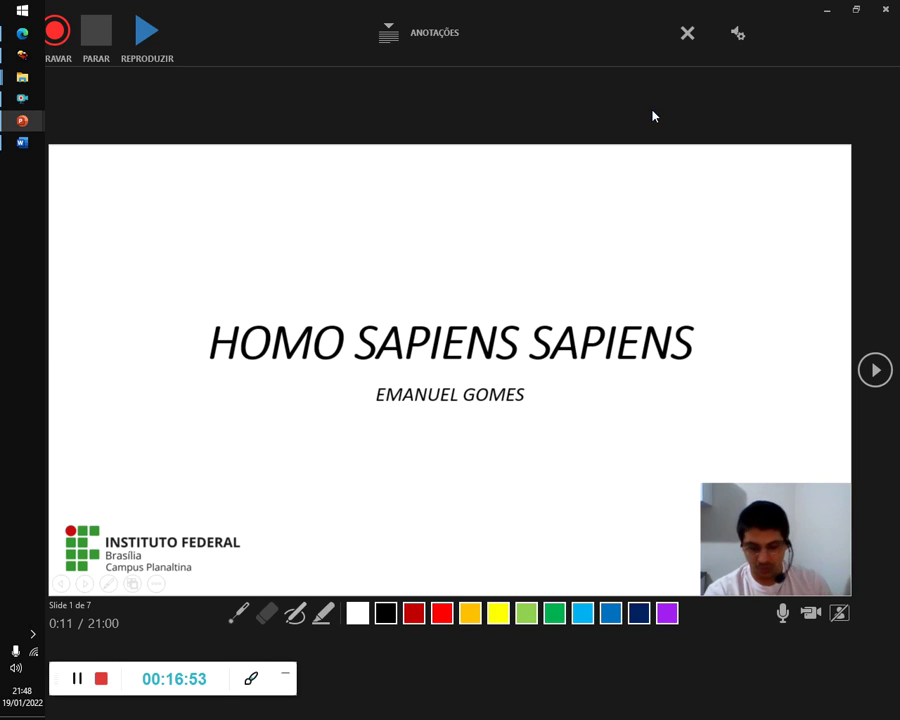
{"action": "left_click", "coordinate": [738, 45]}
{"action": "mouse_move", "coordinate": [745, 108]}
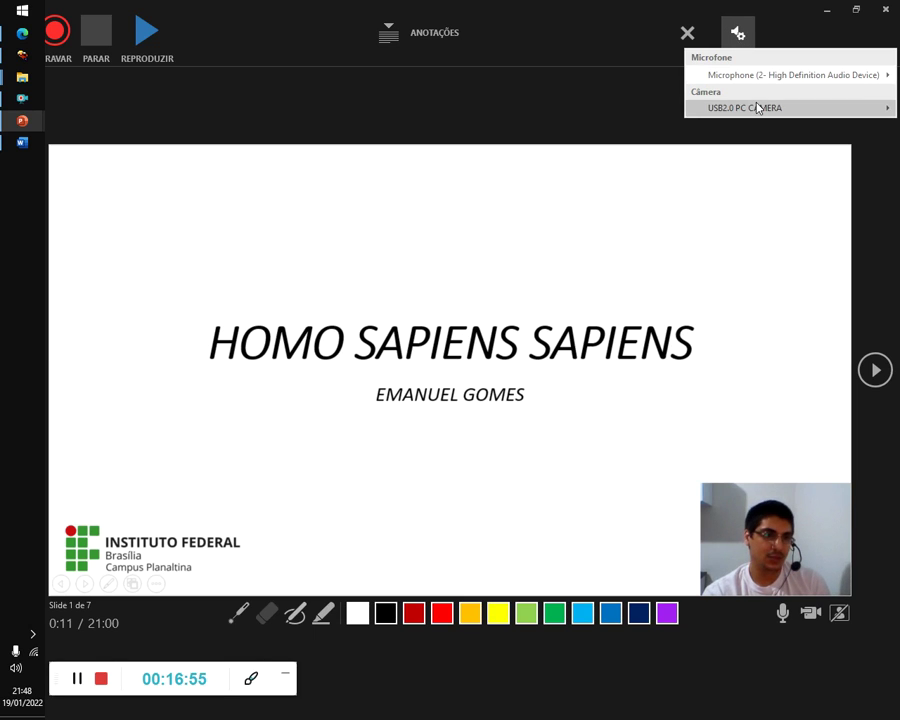
{"action": "left_click", "coordinate": [640, 108]}
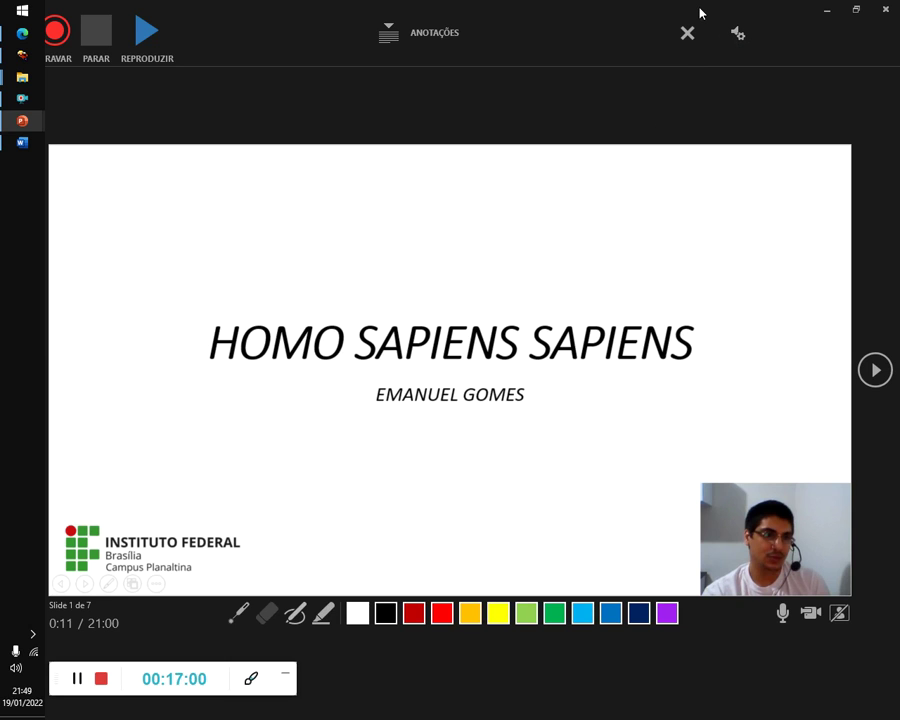
{"action": "left_click", "coordinate": [884, 9]}
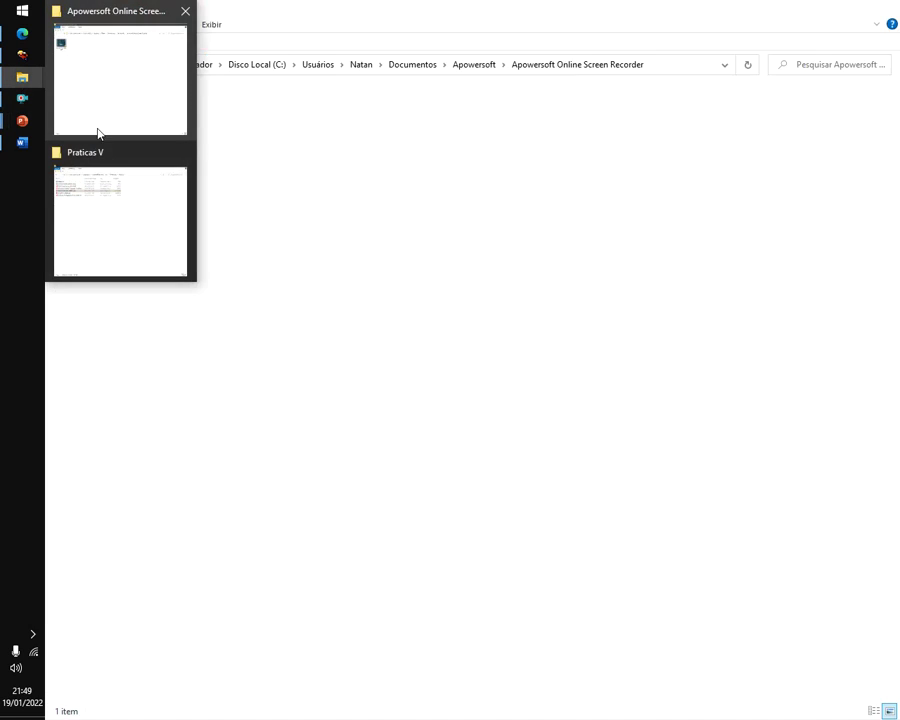
Open O QUE É O IFB.pptx from the 5º Semestre > Recepçao folder
{"action": "mouse_move", "coordinate": [22, 77]}
{"action": "left_click", "coordinate": [120, 210]}
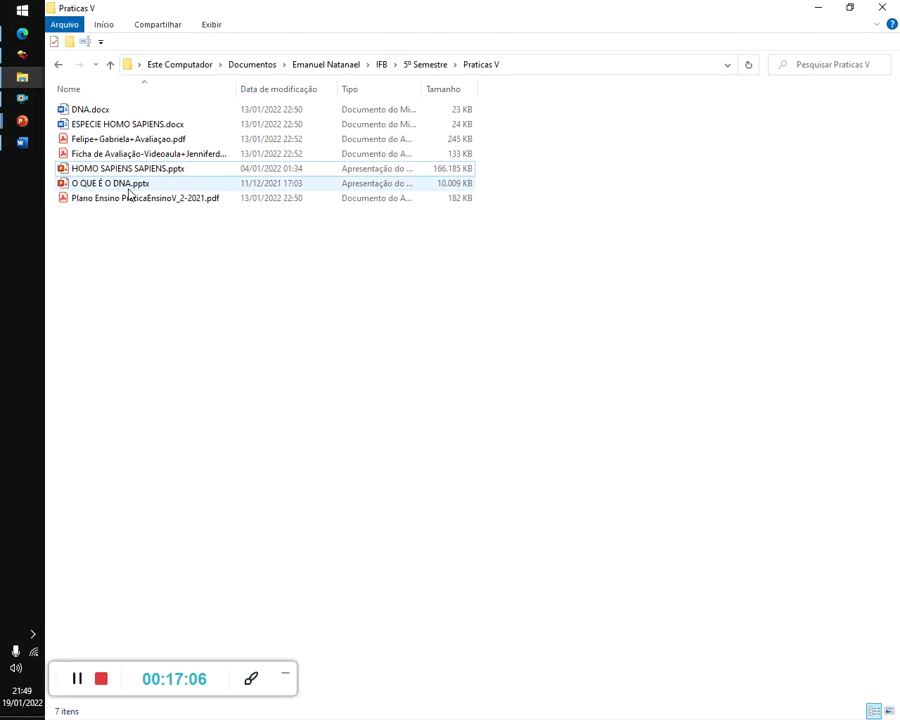
{"action": "left_click", "coordinate": [57, 63]}
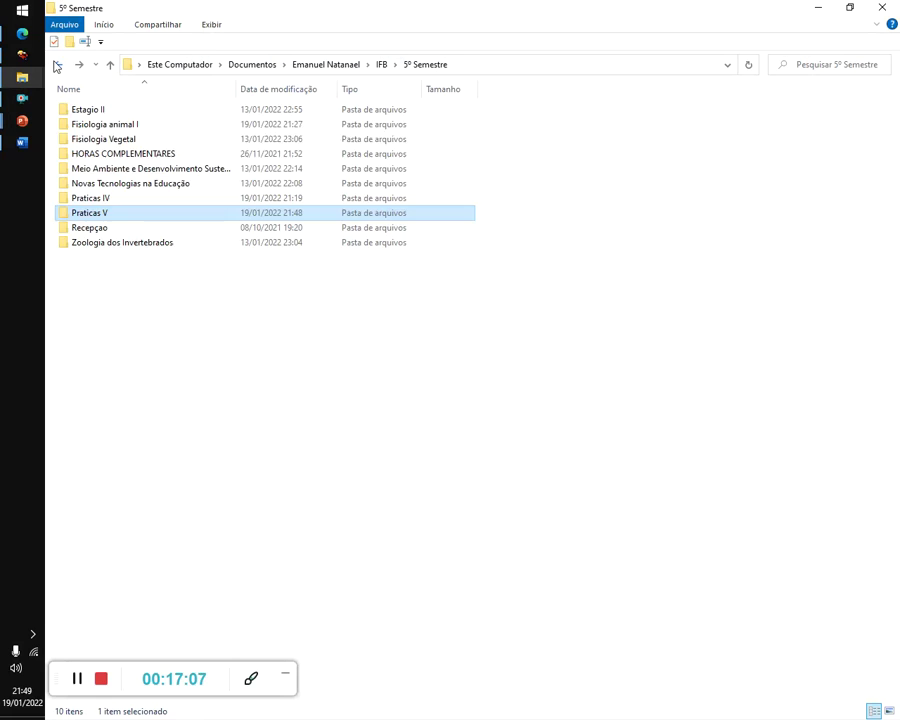
{"action": "double_click", "coordinate": [110, 229]}
{"action": "left_click", "coordinate": [73, 109]}
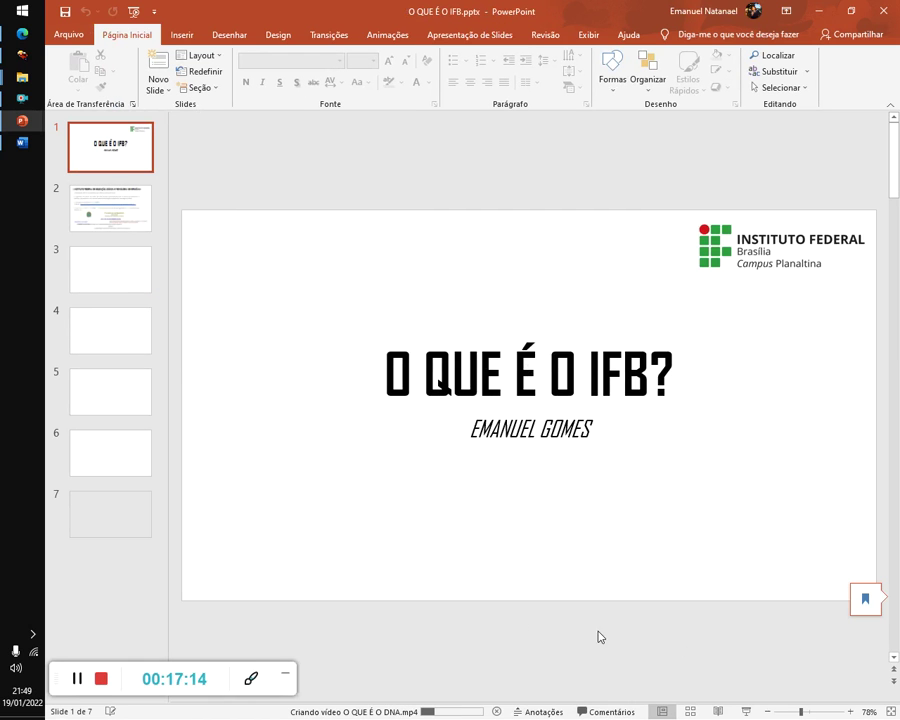
Open its slide-show recorder, choose USB2.0 PC CAMERA as the camera, and close the recorder
{"action": "left_click", "coordinate": [458, 34]}
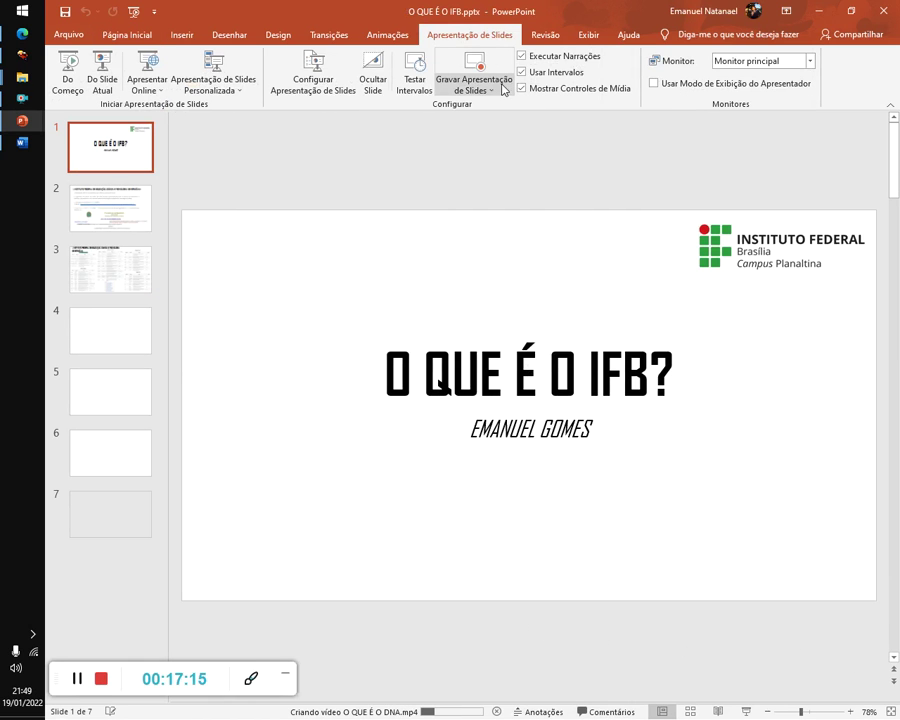
{"action": "left_click", "coordinate": [482, 68]}
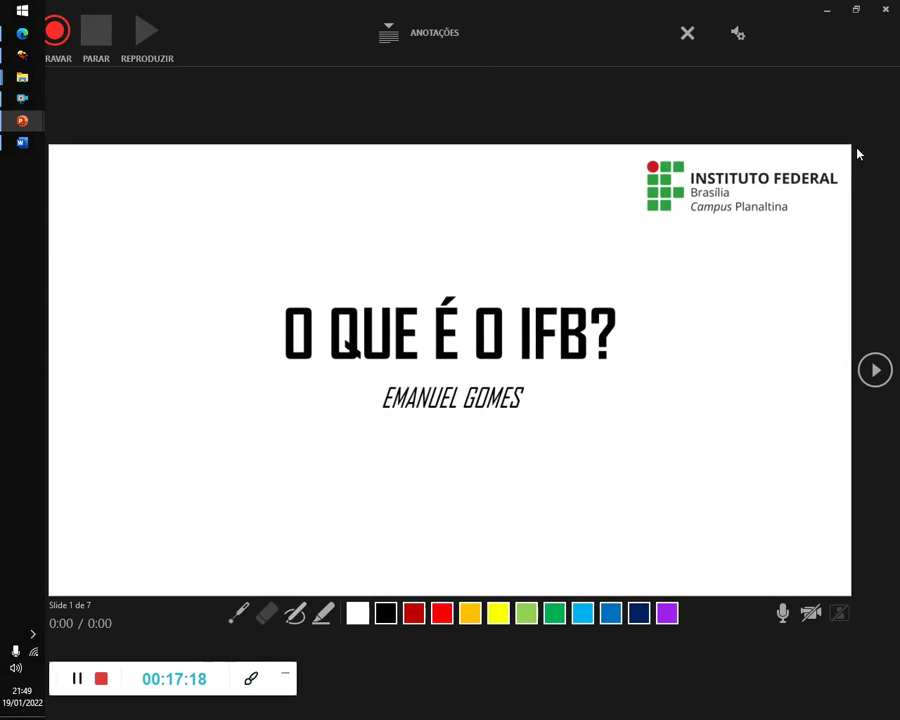
{"action": "left_click", "coordinate": [741, 36]}
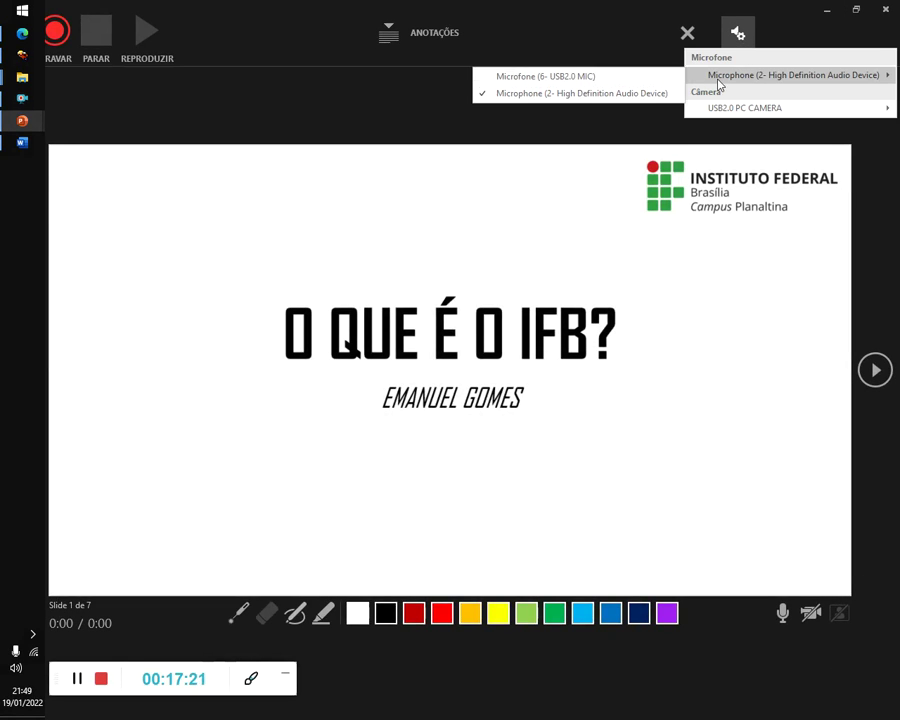
{"action": "mouse_move", "coordinate": [790, 108]}
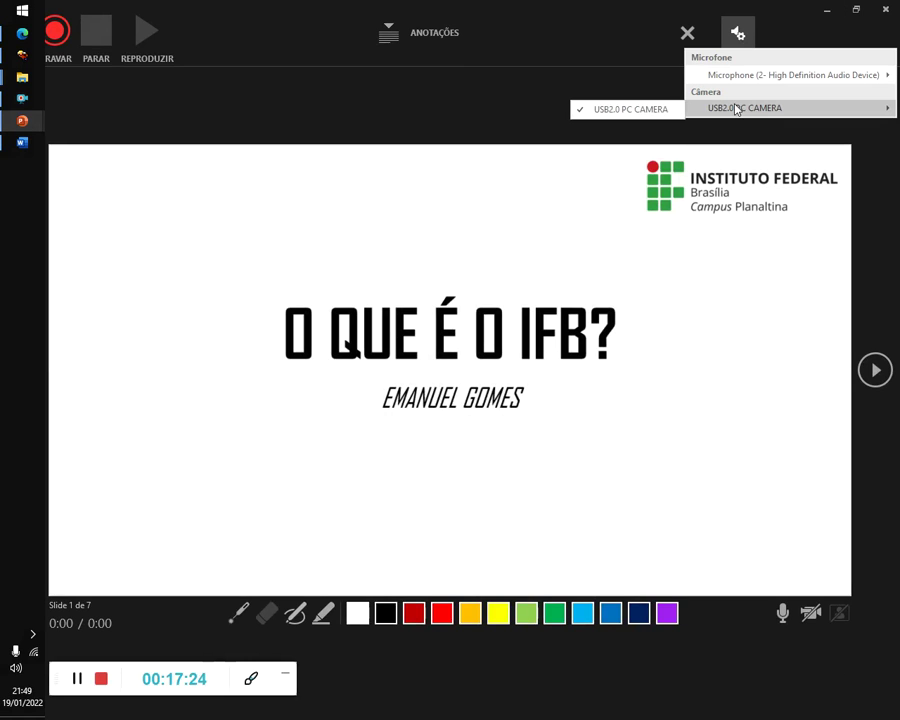
{"action": "left_click", "coordinate": [638, 107]}
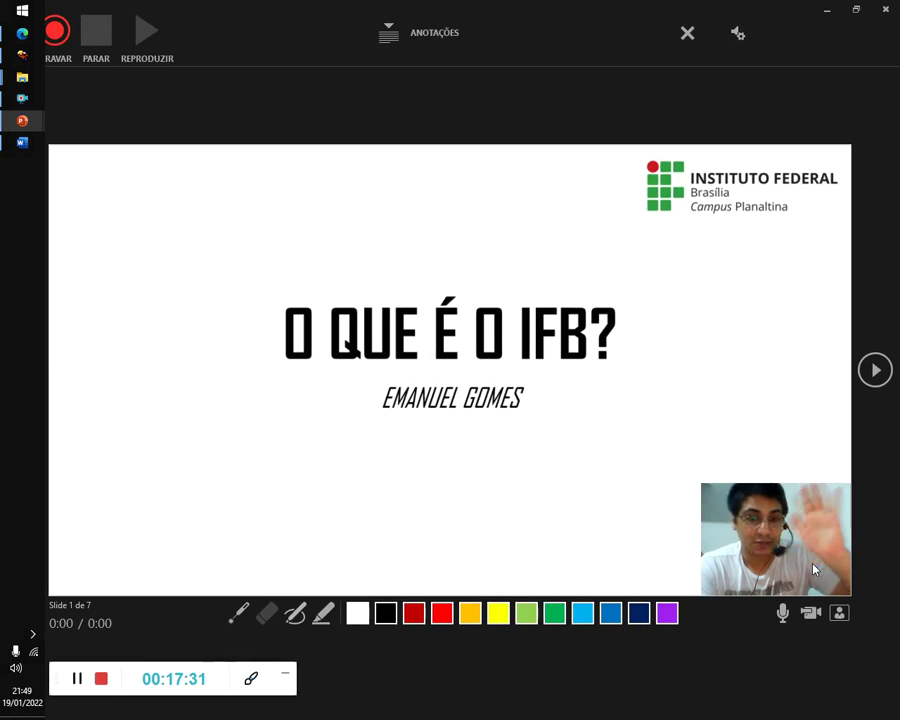
{"action": "left_click", "coordinate": [884, 9]}
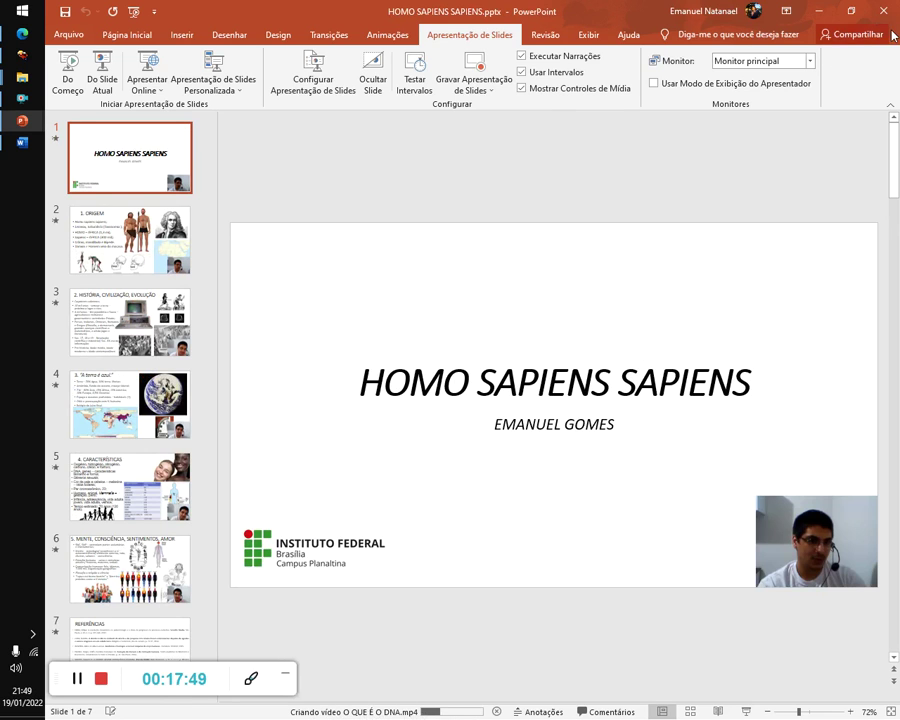
Close the Recepçao folder and the recorder's output folder, returning to the DNA presentation
{"action": "left_click", "coordinate": [818, 10]}
{"action": "left_click", "coordinate": [197, 218]}
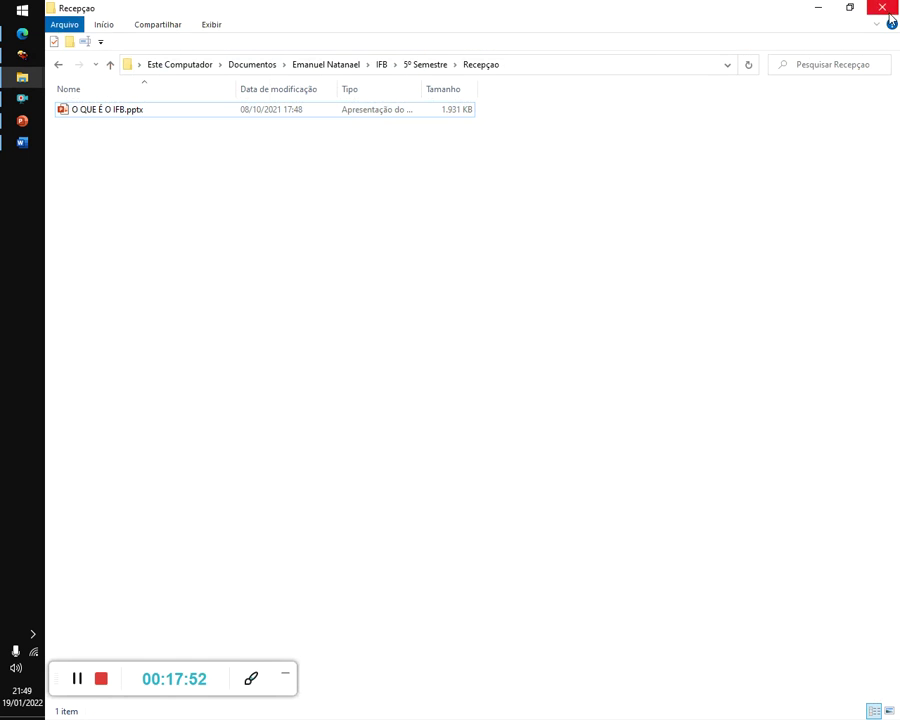
{"action": "key", "text": "alt+F4"}
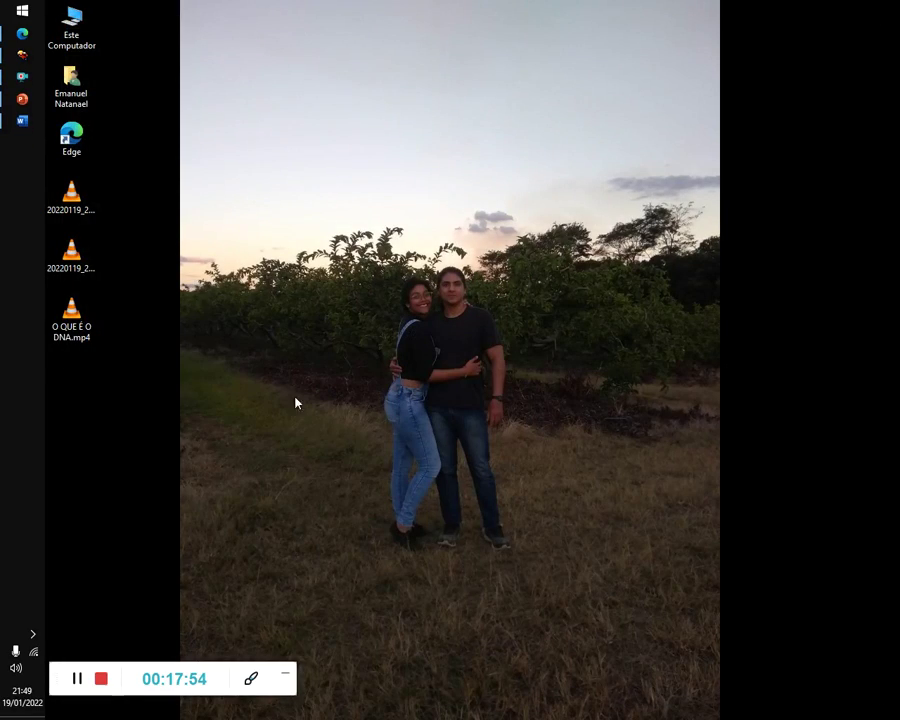
{"action": "left_click", "coordinate": [20, 98]}
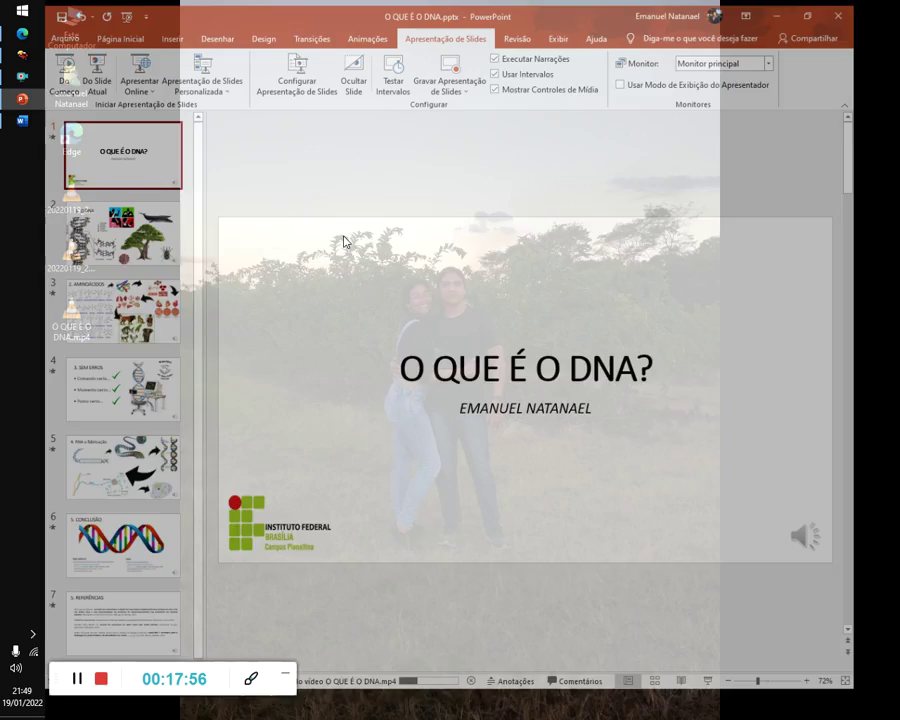
Try opening O QUE É O DNA.mp4 from the desktop and dismiss VLC's error
{"action": "left_click", "coordinate": [818, 11]}
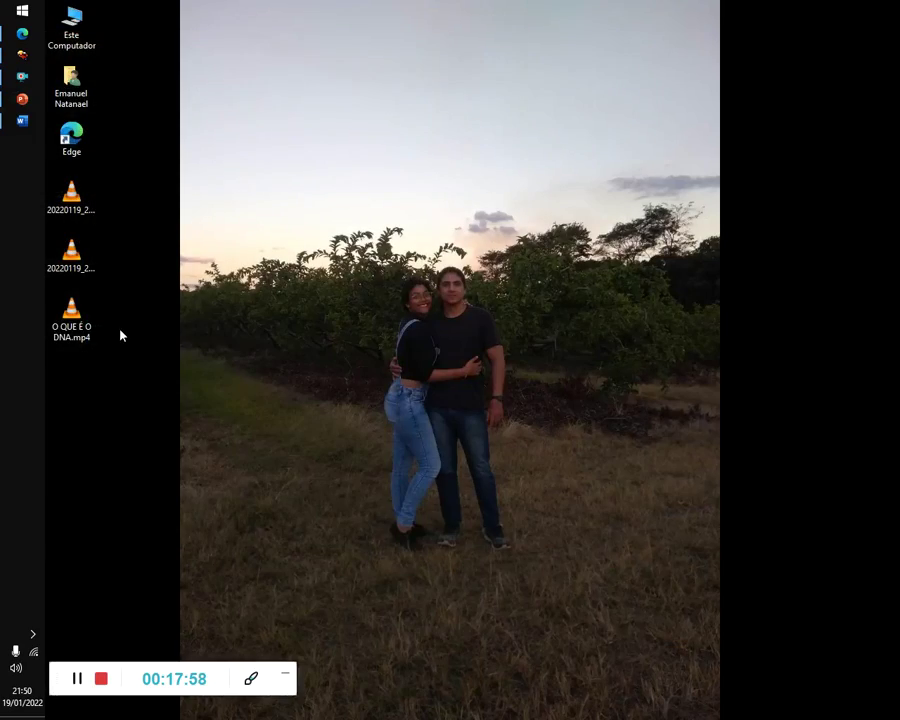
{"action": "left_click", "coordinate": [72, 330]}
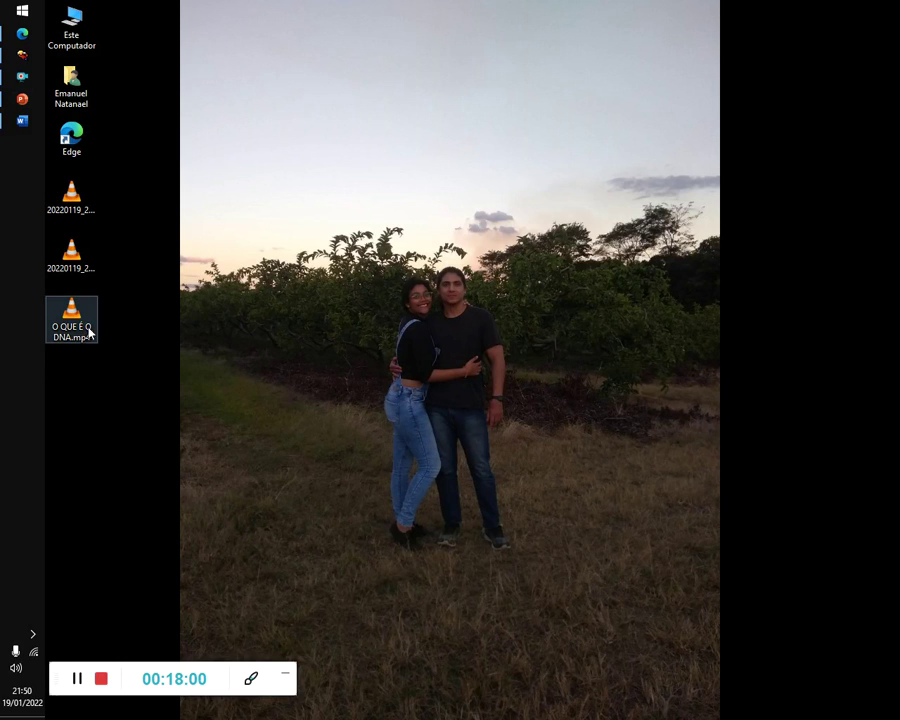
{"action": "left_click", "coordinate": [80, 337]}
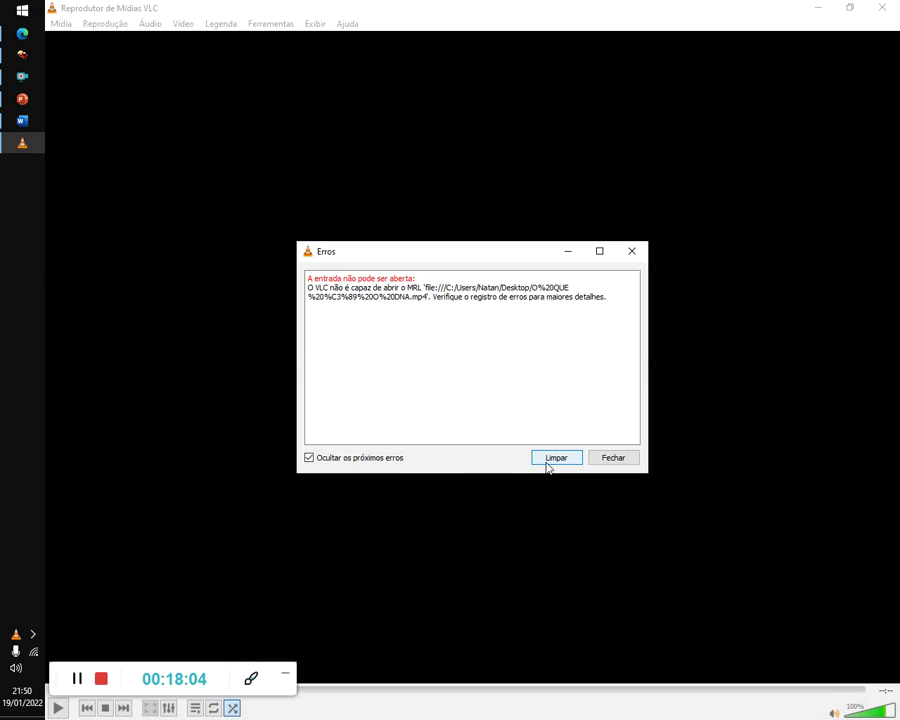
{"action": "left_click", "coordinate": [548, 464]}
{"action": "left_click", "coordinate": [628, 457]}
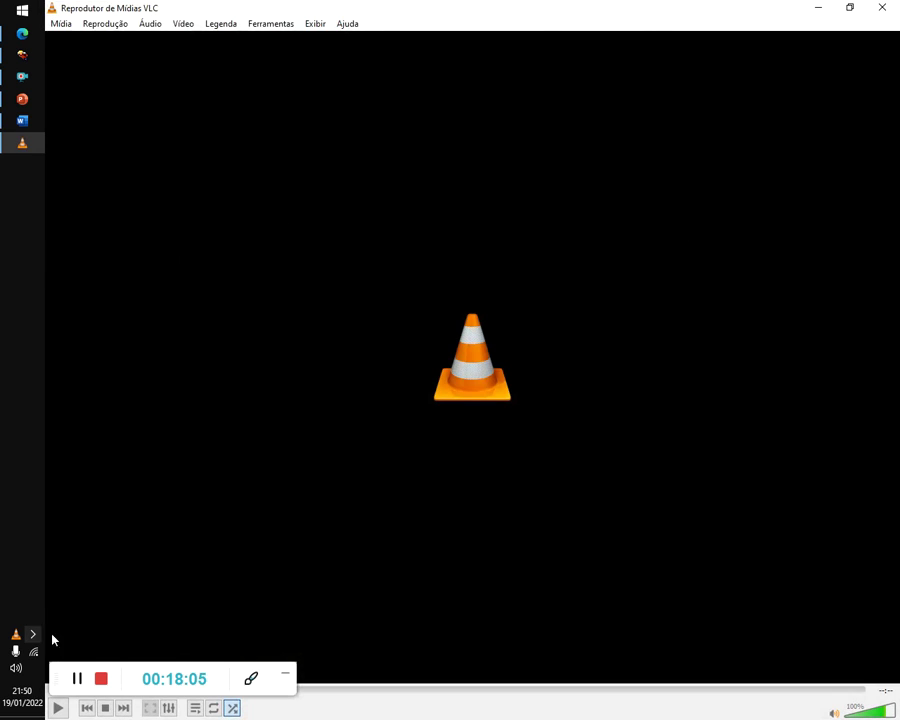
Close VLC and bring the O QUE É O DNA presentation back to the front
{"action": "left_click_drag", "start_coordinate": [193, 672], "coordinate": [309, 430]}
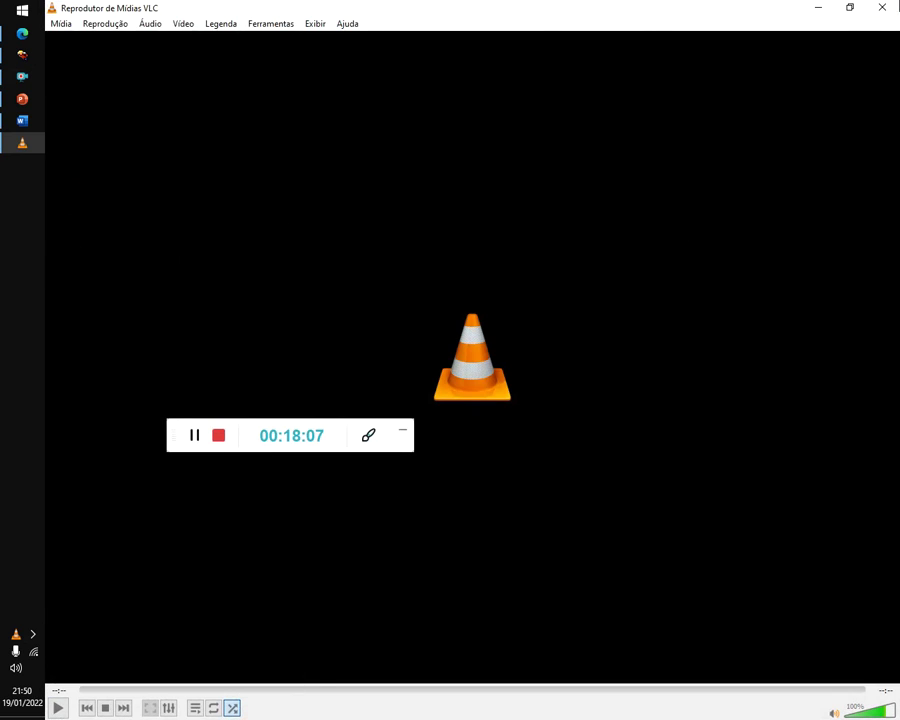
{"action": "left_click", "coordinate": [884, 8]}
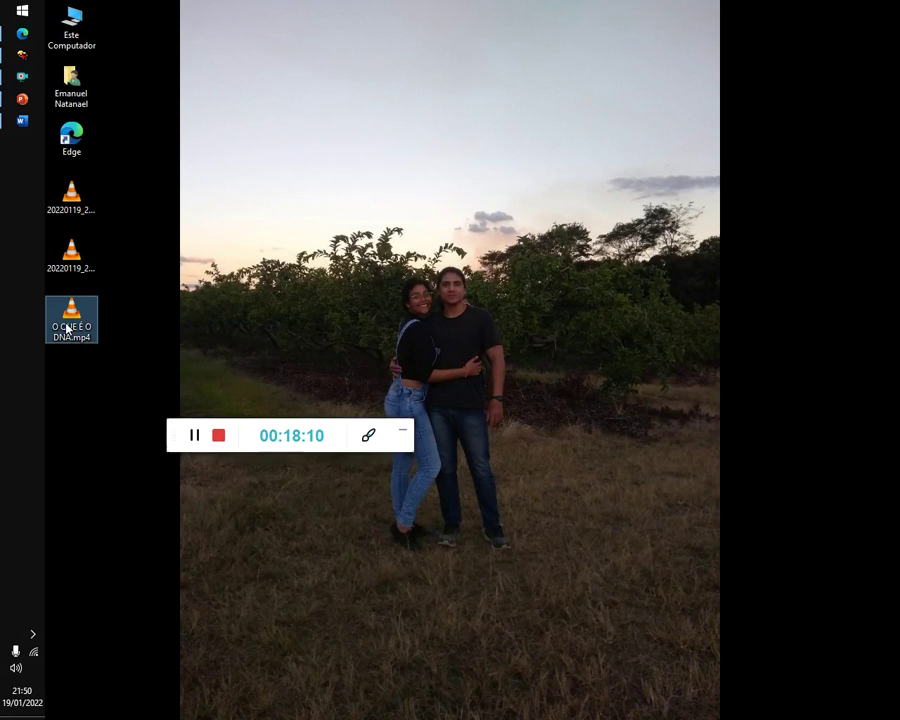
{"action": "left_click", "coordinate": [22, 99]}
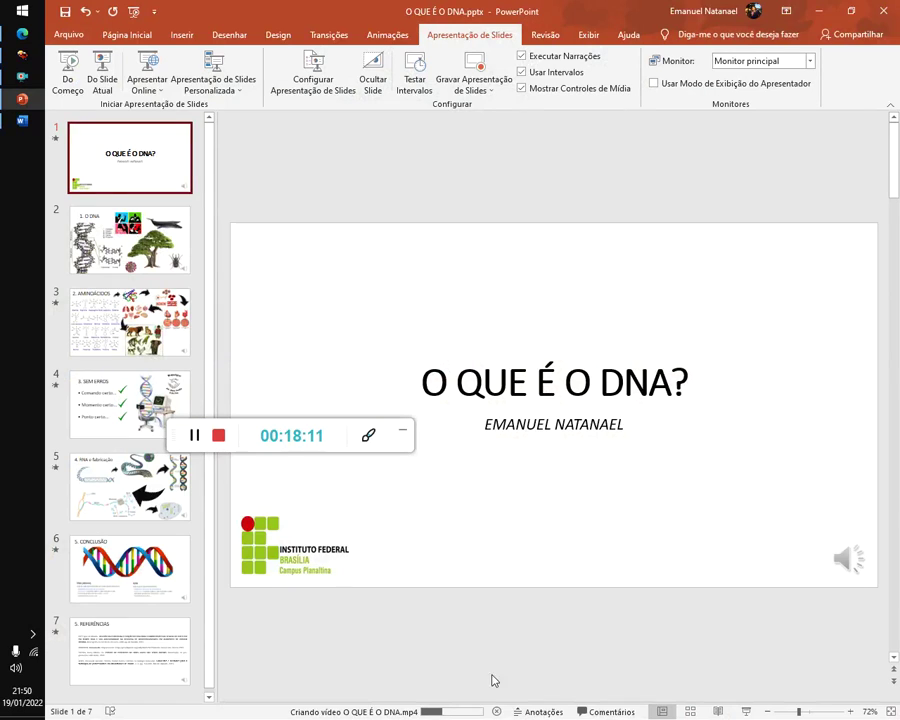
Switch to the Apowersoft 'Gravador de Tela Online Grátis' page and move the recorder toolbar to the bottom-left
{"action": "left_click", "coordinate": [24, 35]}
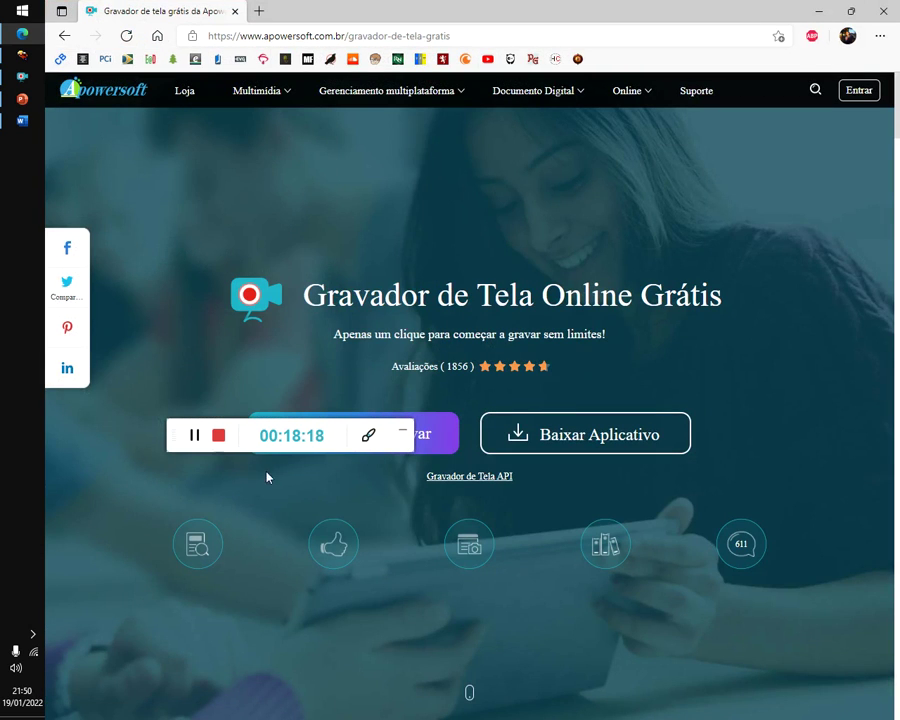
{"action": "left_click", "coordinate": [335, 436]}
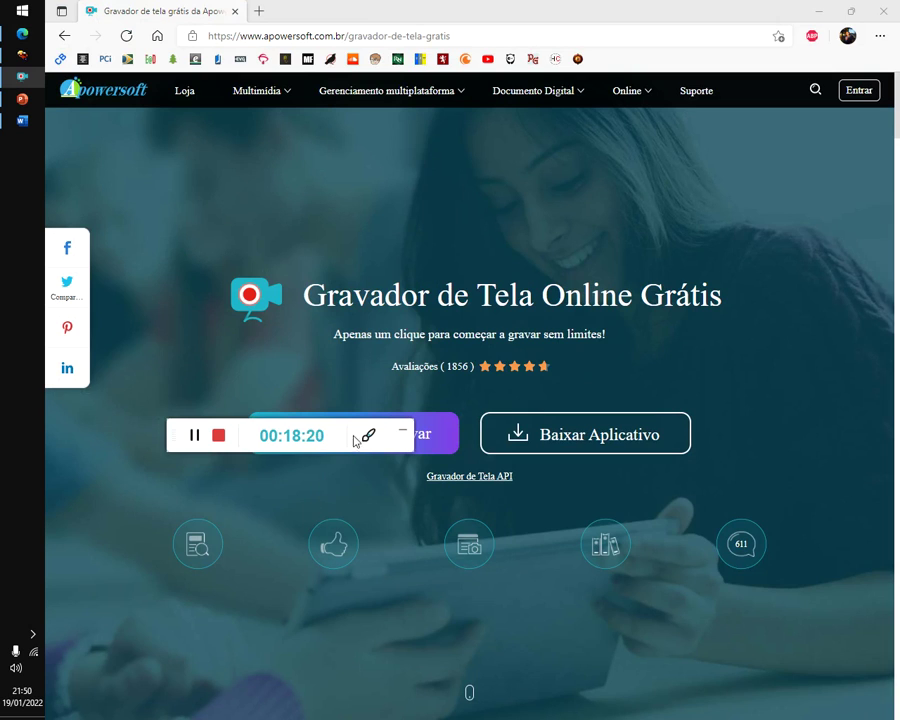
{"action": "left_click_drag", "start_coordinate": [354, 441], "coordinate": [247, 639]}
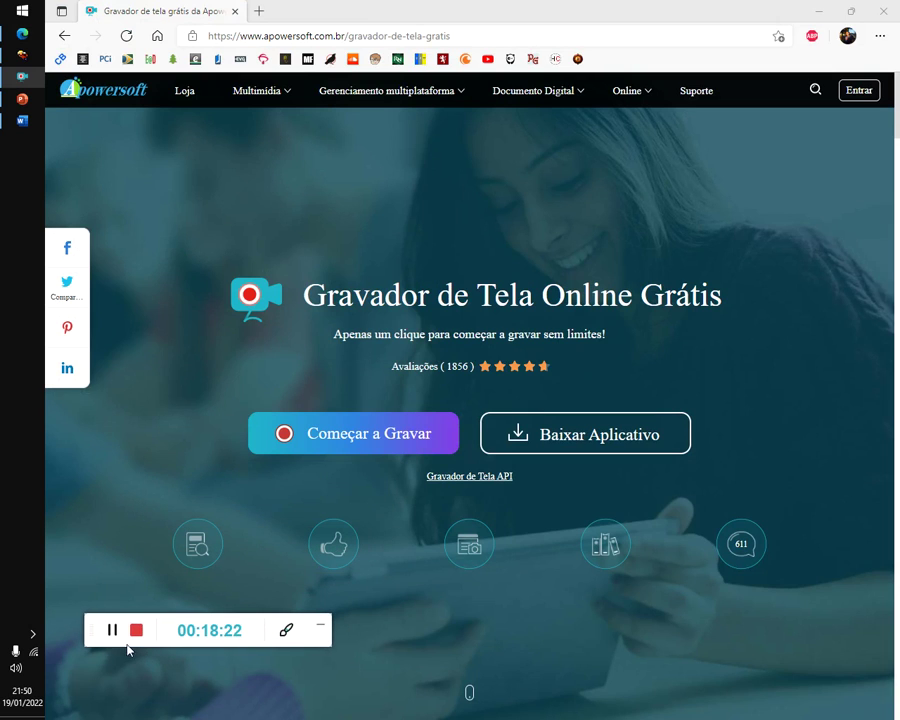